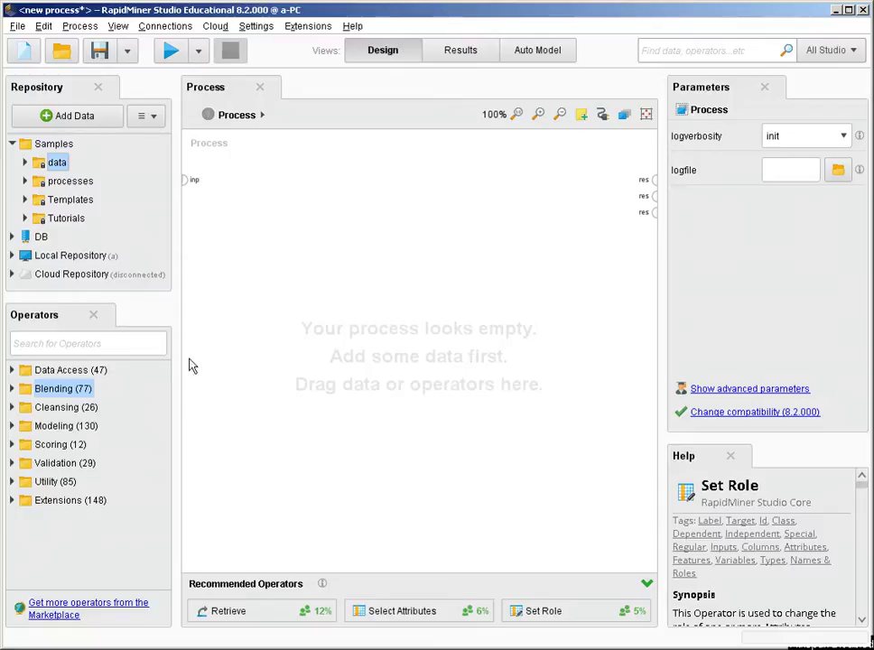
# Step: Add the Iris sample dataset to the process and connect its output to the first result port
pyautogui.click(27, 163)
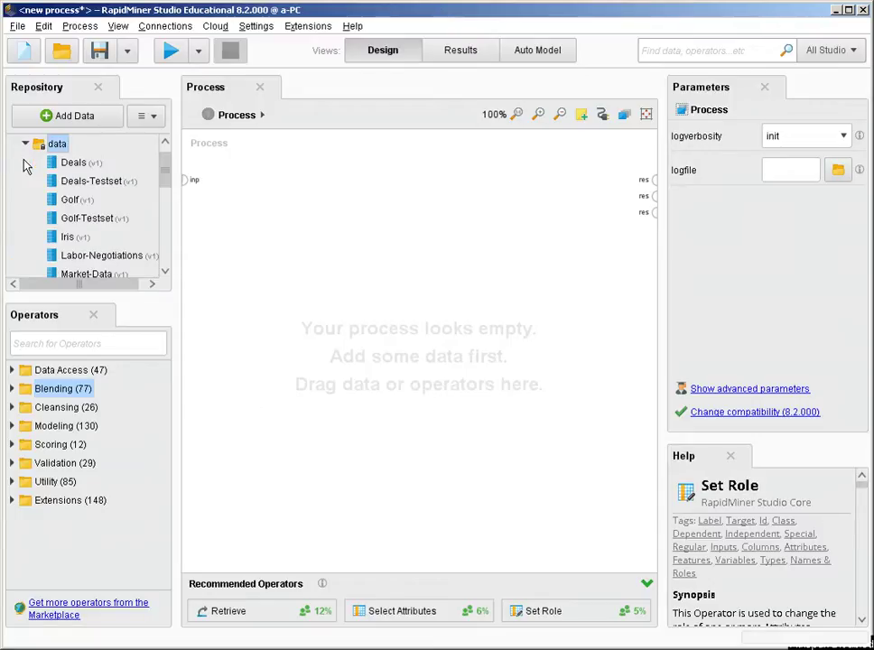
pyautogui.moveTo(66, 236); pyautogui.dragTo(208, 224)
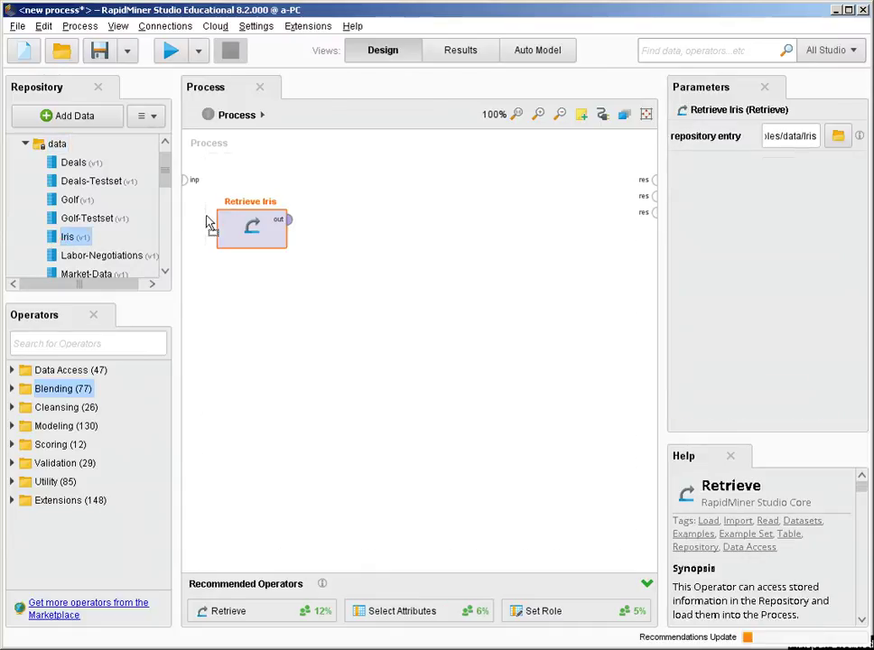
pyautogui.click(289, 220)
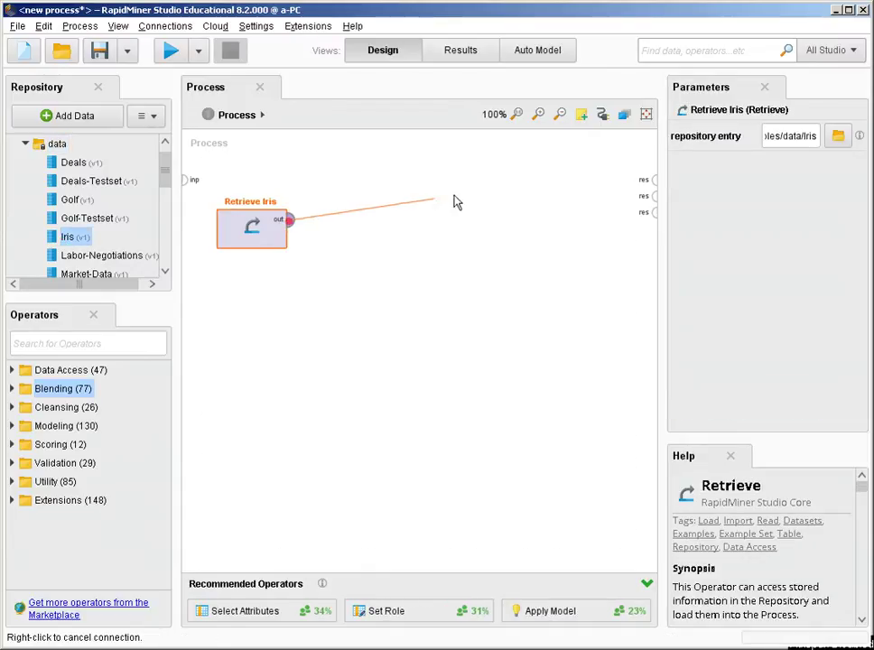
pyautogui.click(654, 180)
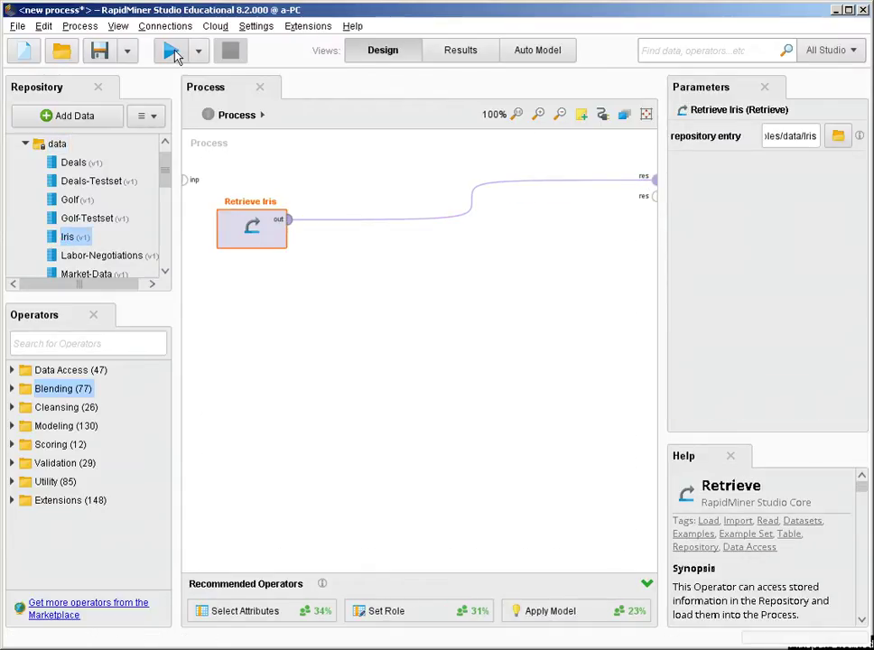
# Step: Run the process and plot attribute a1 of the Iris results as a Histogram Color chart
pyautogui.click(172, 51)
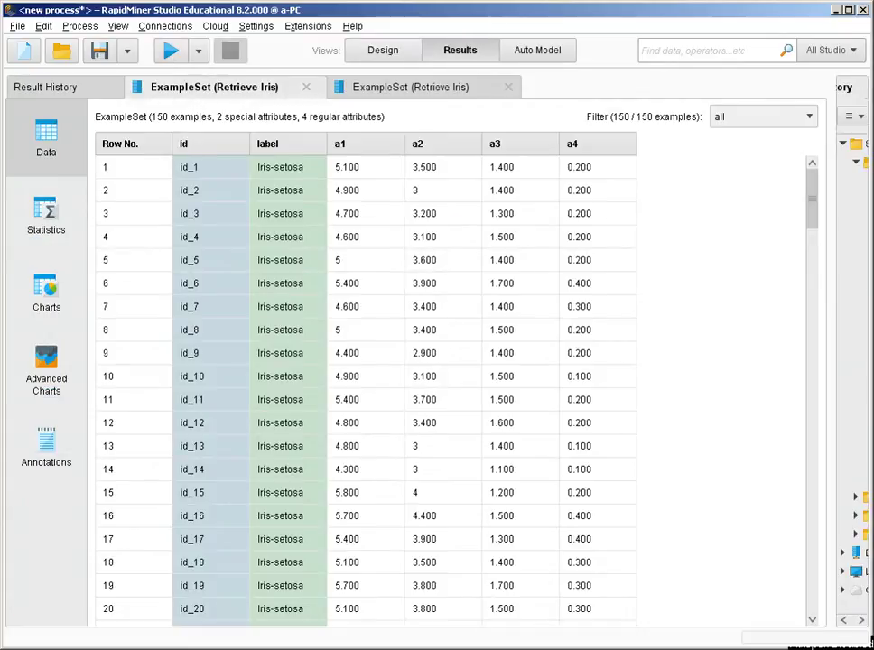
pyautogui.click(57, 307)
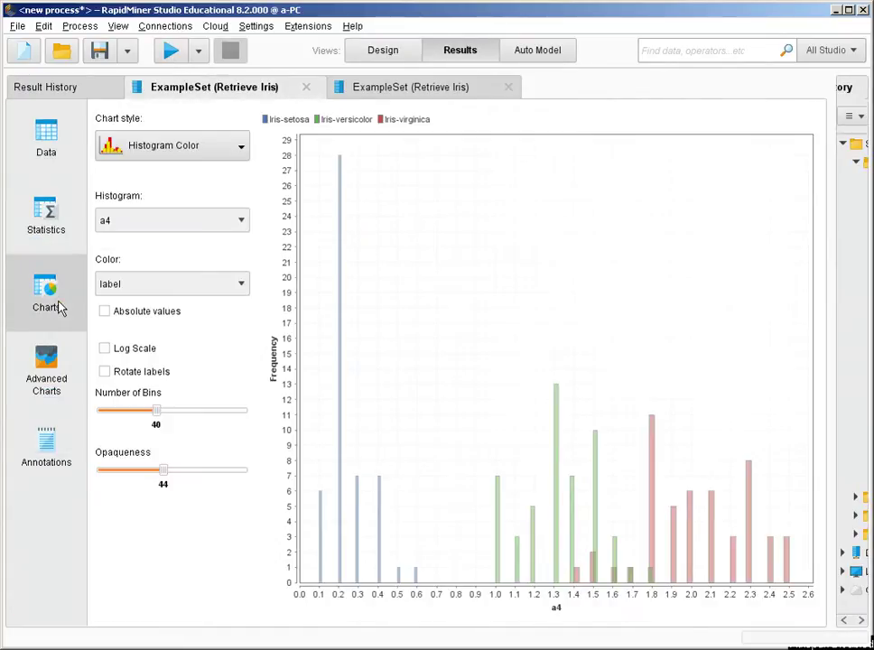
pyautogui.click(204, 222)
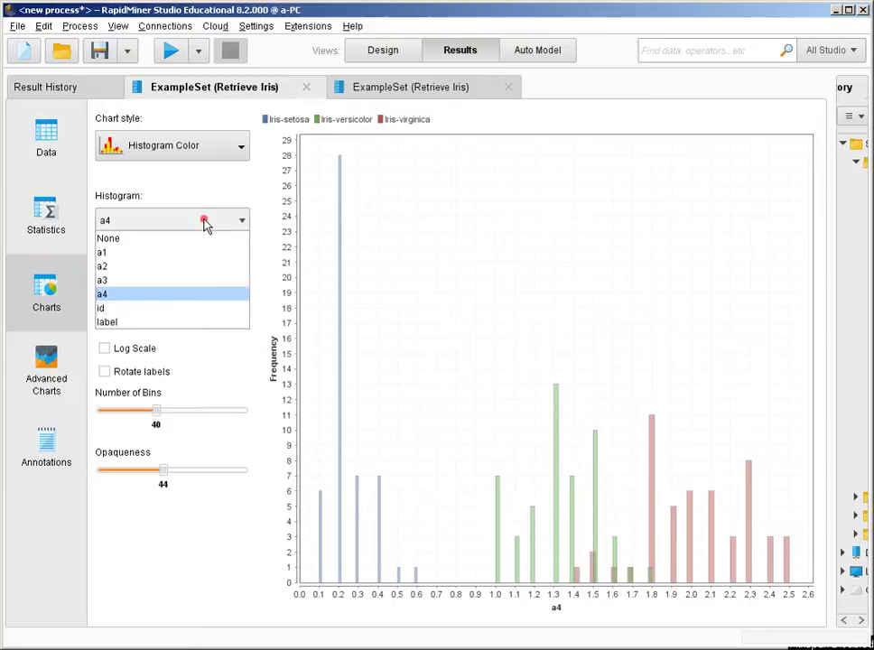
pyautogui.click(188, 255)
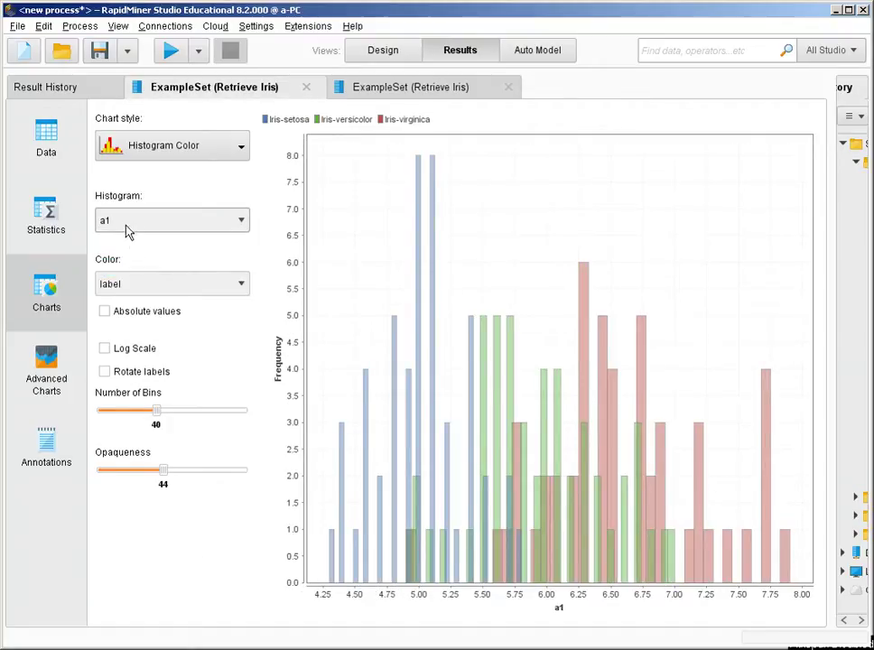
pyautogui.click(208, 156)
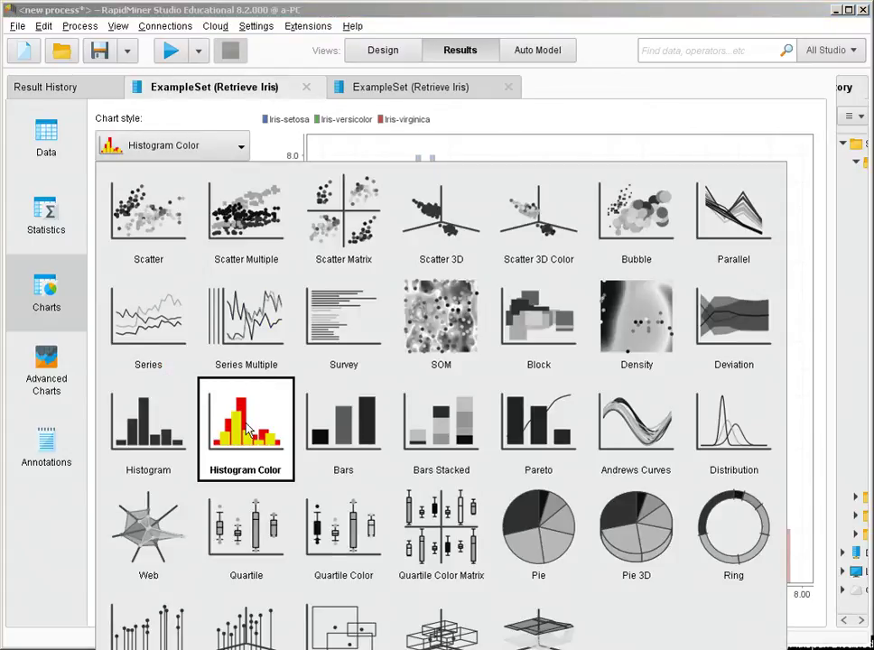
pyautogui.click(249, 431)
# Step: Set the histogram's opaqueness to 56 and its number of bins to 25
pyautogui.moveTo(166, 470); pyautogui.dragTo(183, 481)
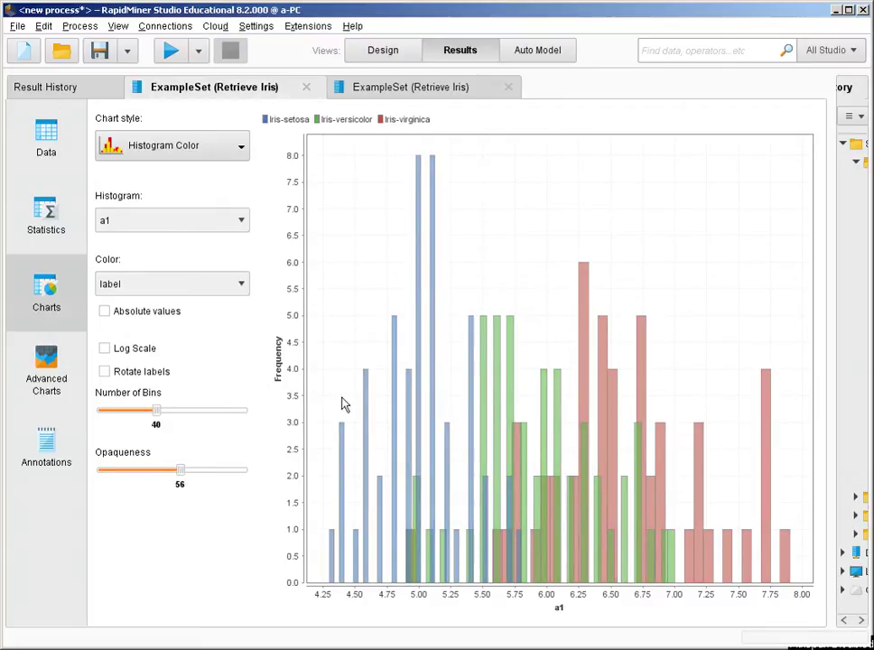
pyautogui.moveTo(157, 418); pyautogui.dragTo(137, 420)
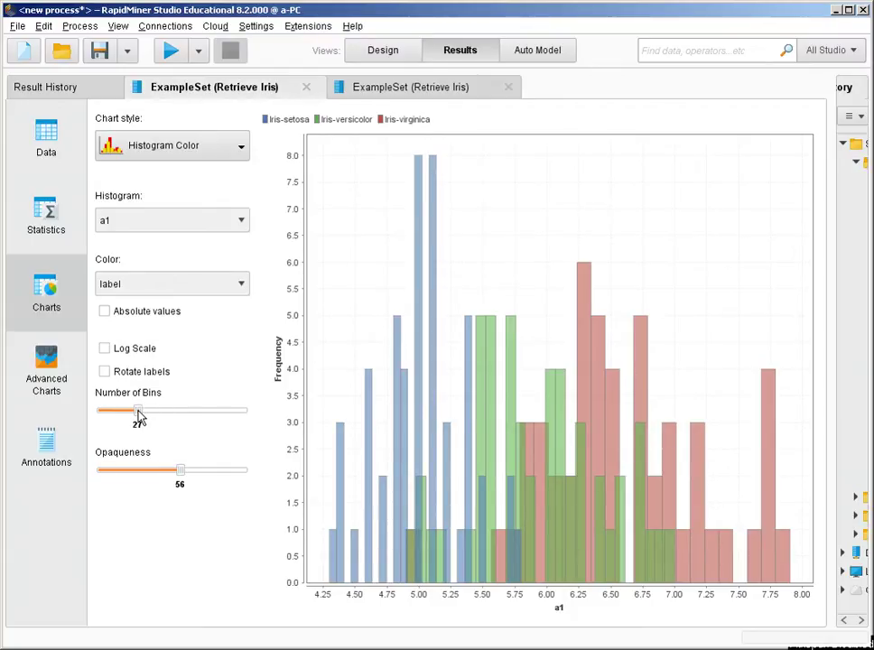
pyautogui.moveTo(136, 416); pyautogui.dragTo(134, 420)
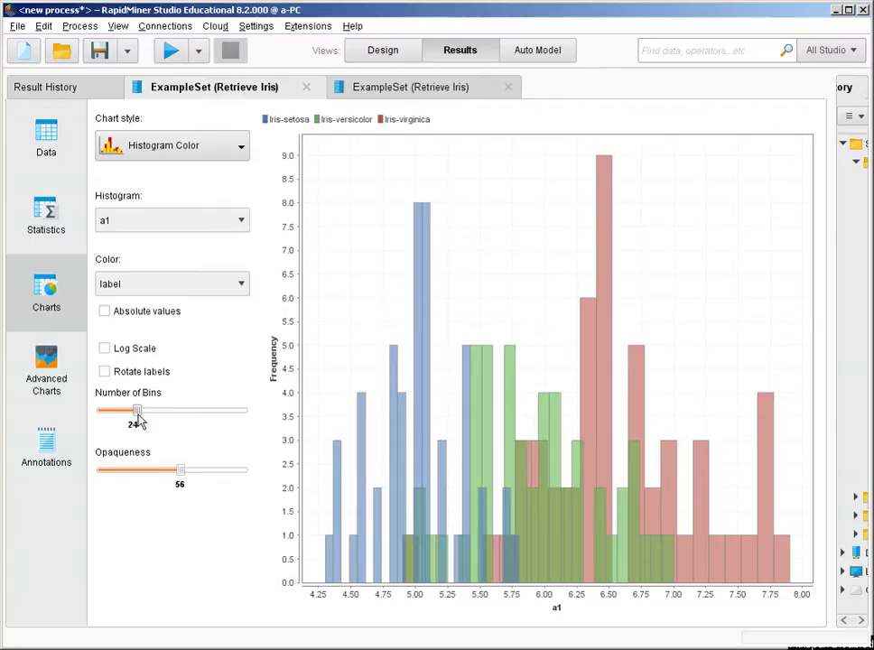
pyautogui.moveTo(134, 421); pyautogui.dragTo(141, 423)
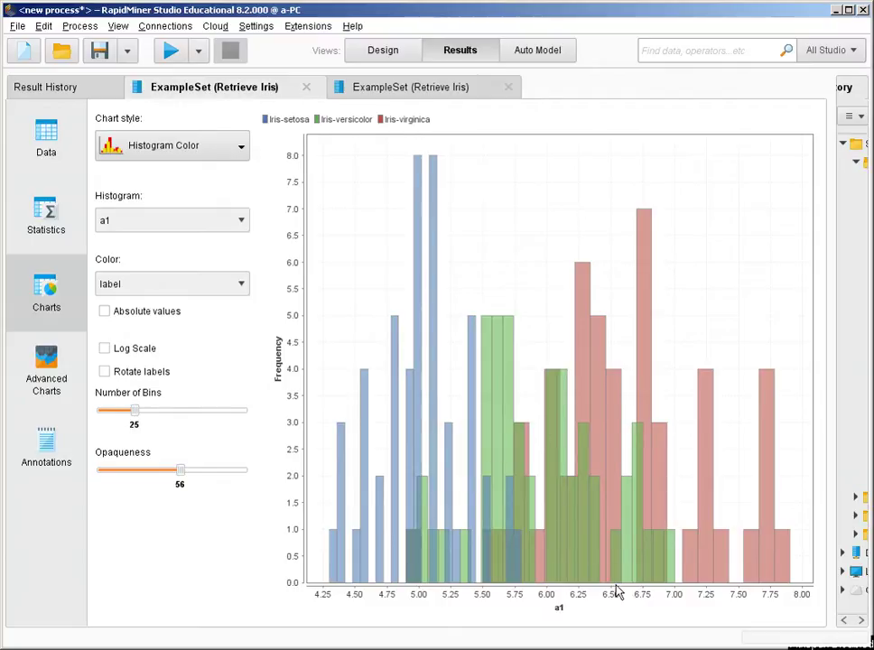
# Step: Plot the histograms of attributes a2, a3 and a4 in turn to compare how they separate the Iris classes
pyautogui.click(178, 229)
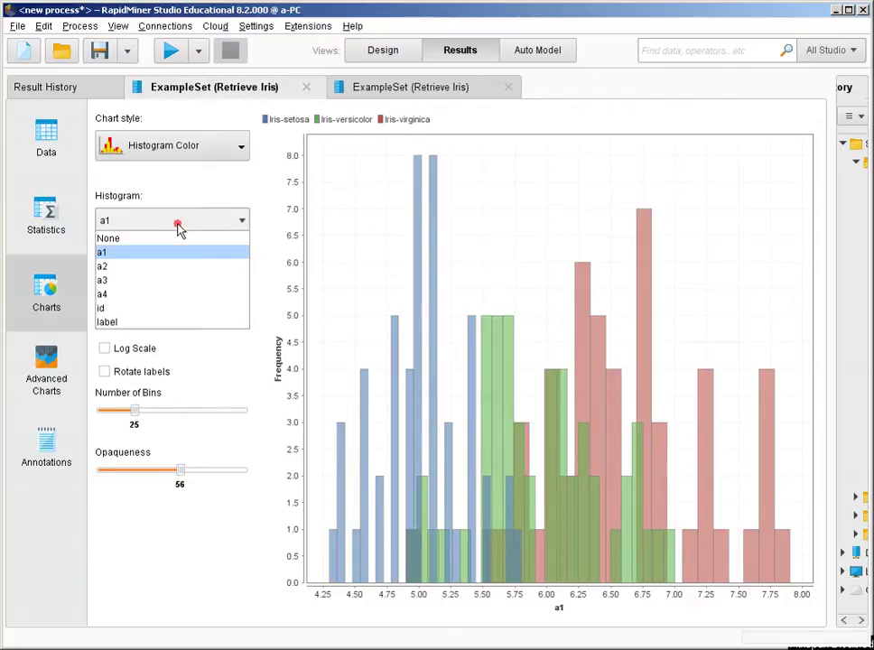
pyautogui.click(185, 269)
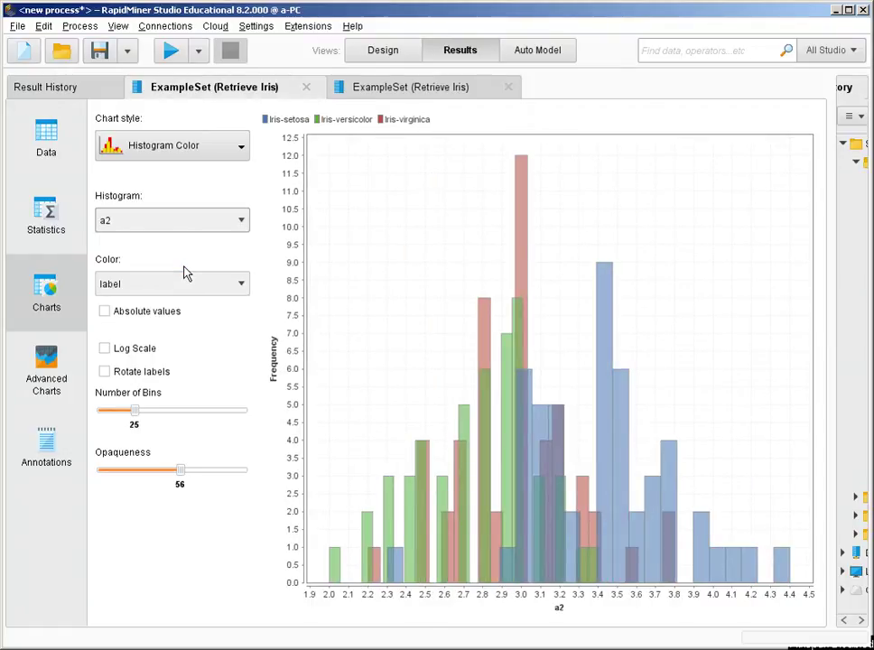
pyautogui.click(187, 229)
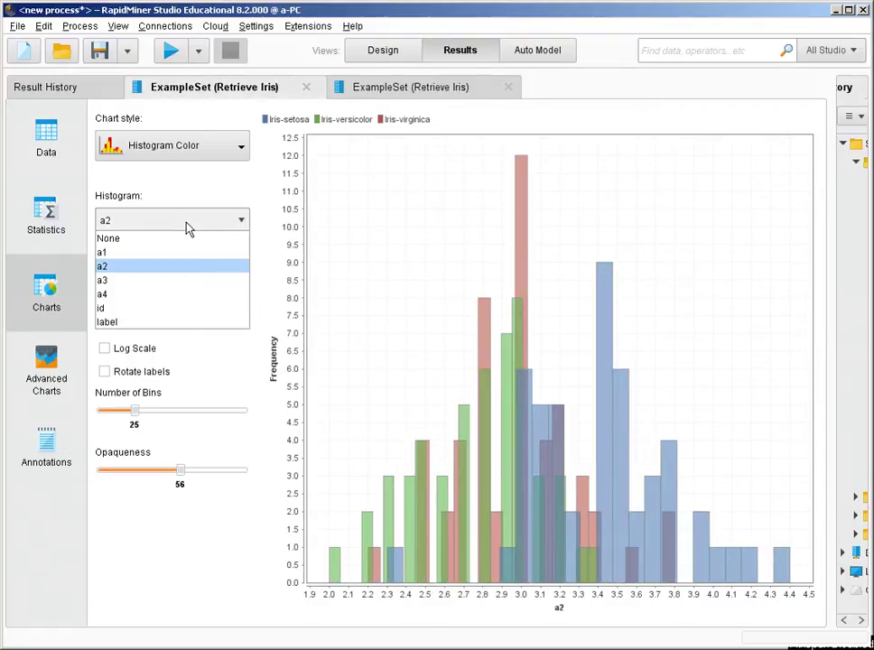
pyautogui.click(182, 281)
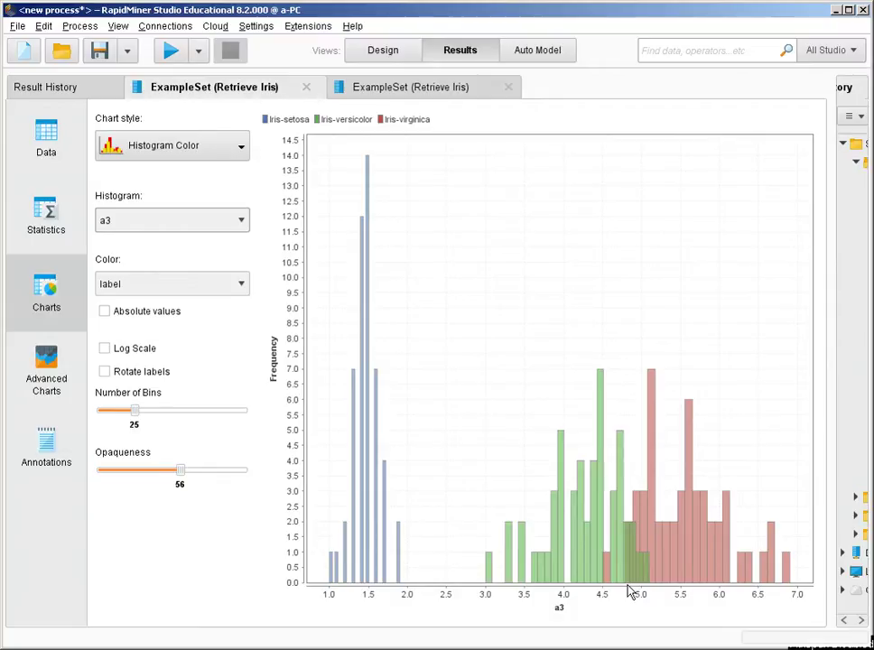
pyautogui.click(199, 223)
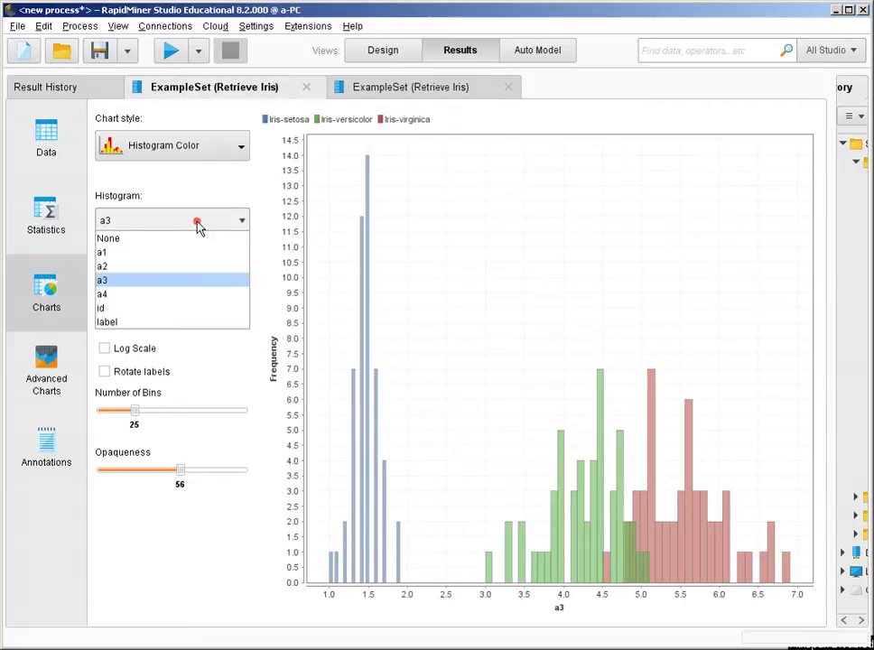
pyautogui.click(190, 294)
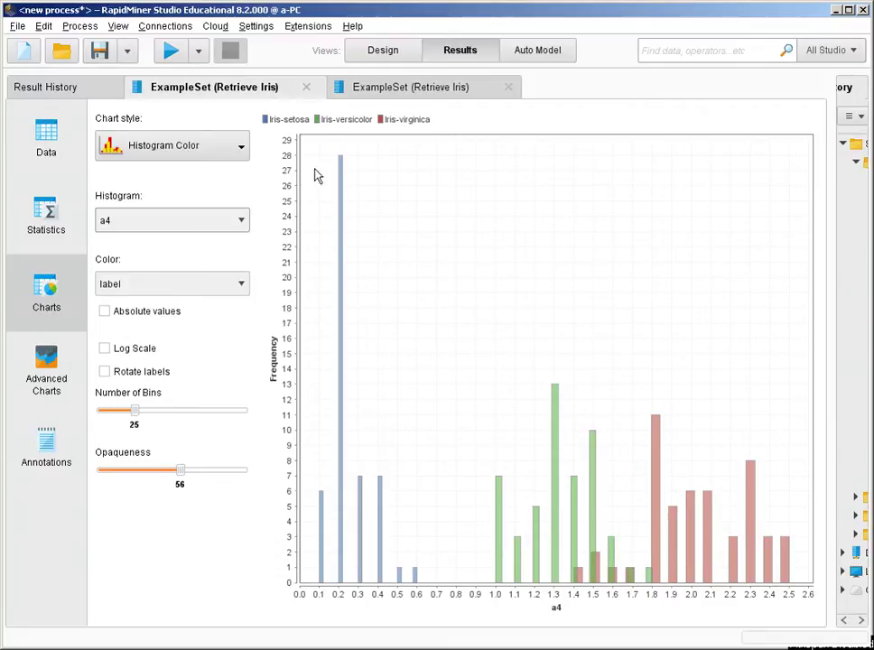
# Step: Return to the process design and insert a Weight by Information Gain operator between Retrieve Iris and the first result port
pyautogui.click(391, 52)
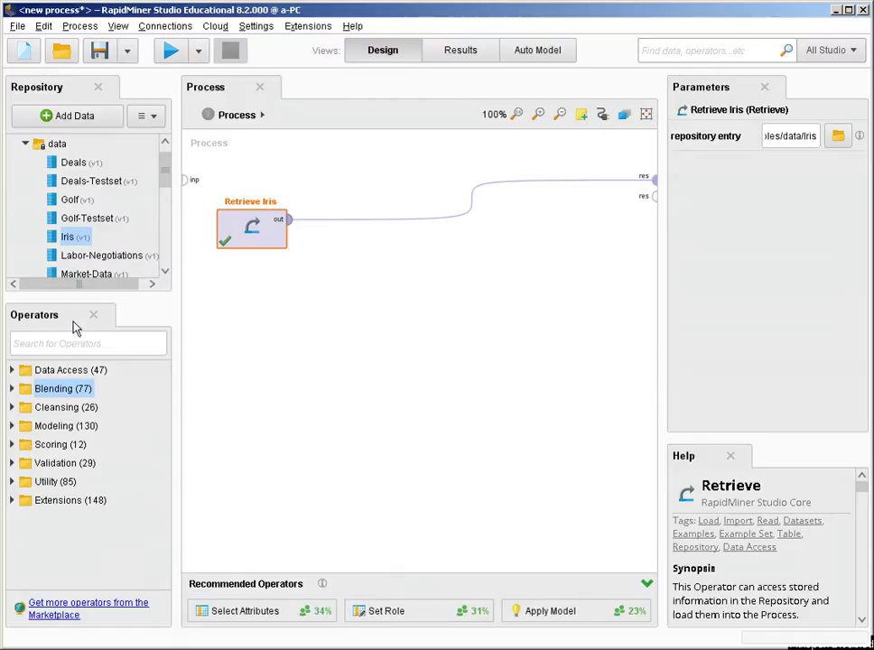
pyautogui.click(11, 426)
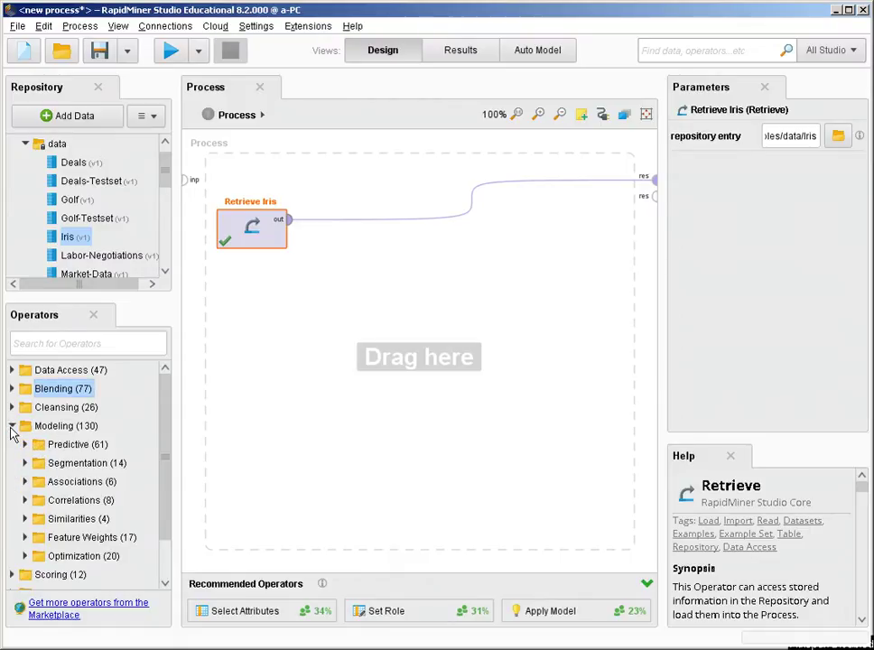
pyautogui.click(25, 537)
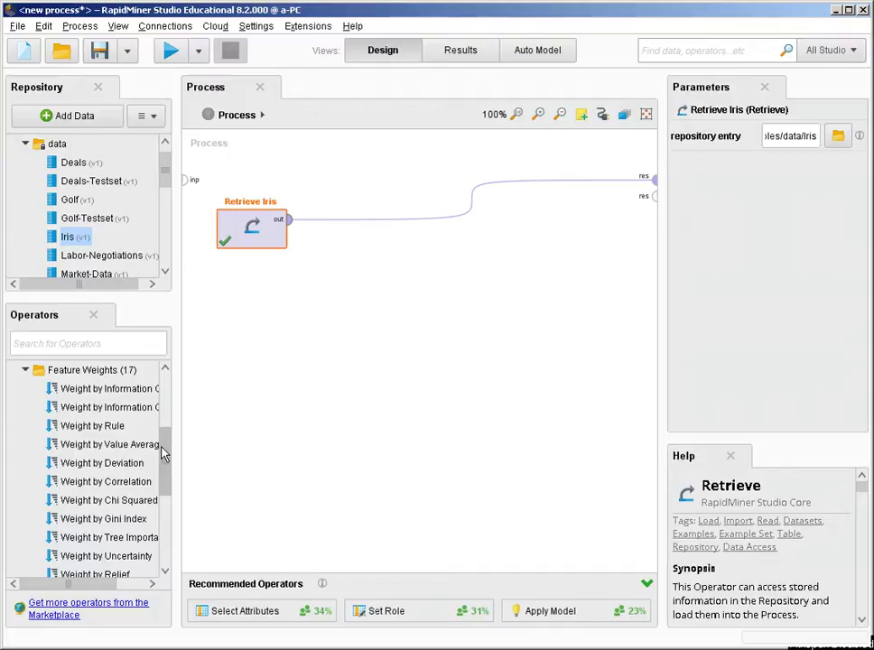
pyautogui.moveTo(140, 388); pyautogui.dragTo(344, 225)
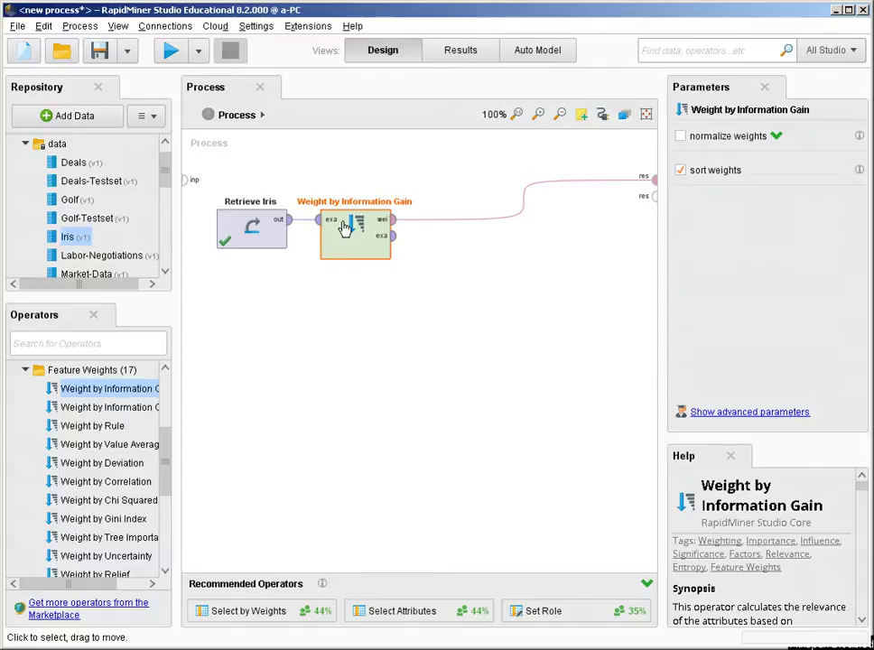
# Step: Add Weight by Information Gain Ratio, fed by the Information Gain operator's example output, and connect its weights to the second result port
pyautogui.moveTo(107, 408); pyautogui.dragTo(375, 298)
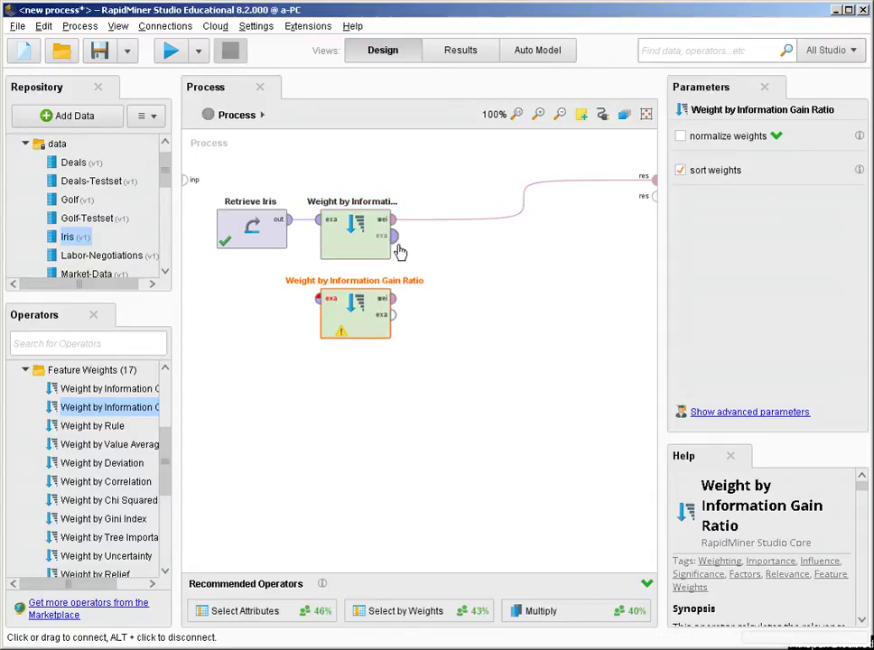
pyautogui.click(394, 236)
pyautogui.click(320, 302)
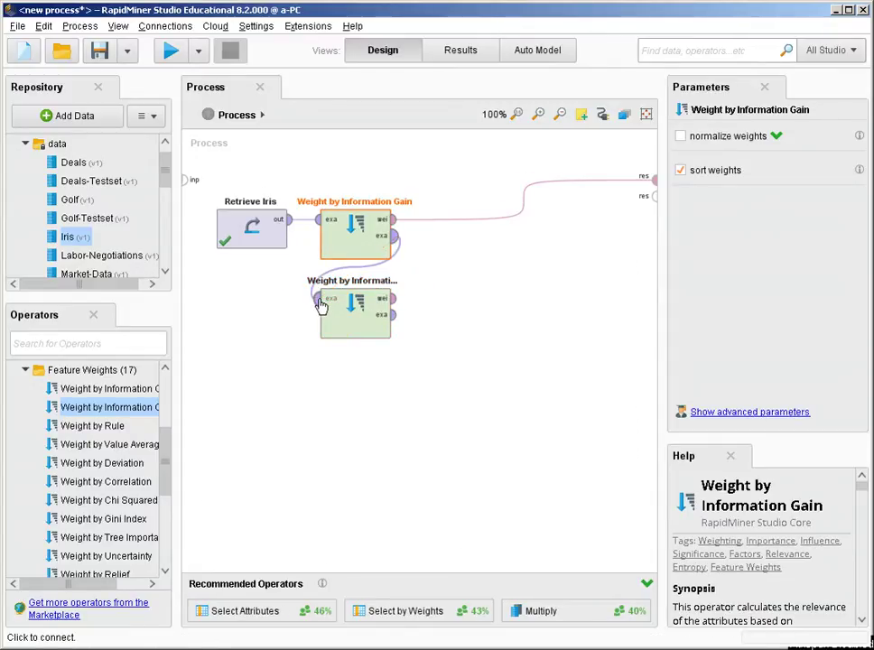
pyautogui.click(395, 299)
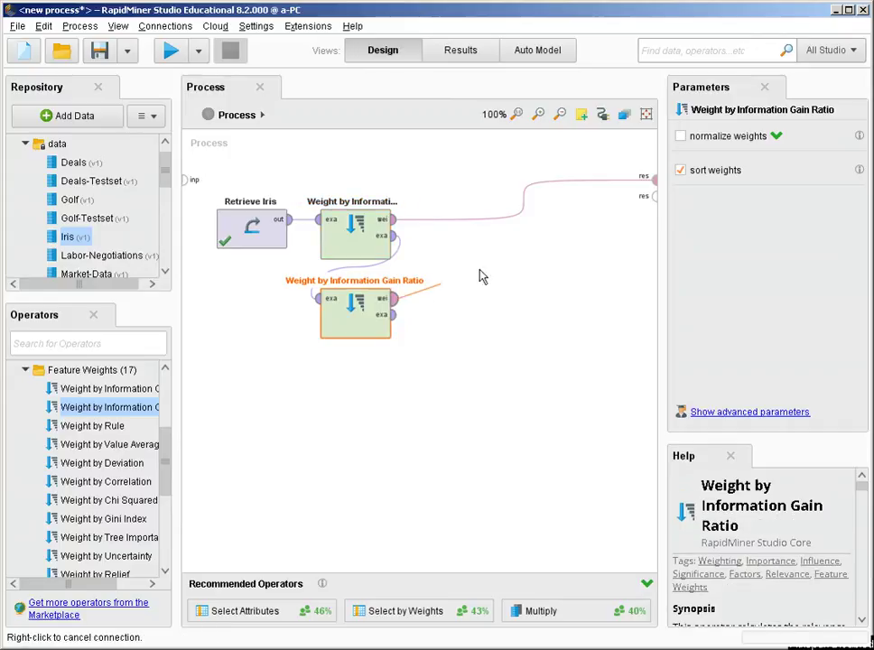
pyautogui.click(654, 204)
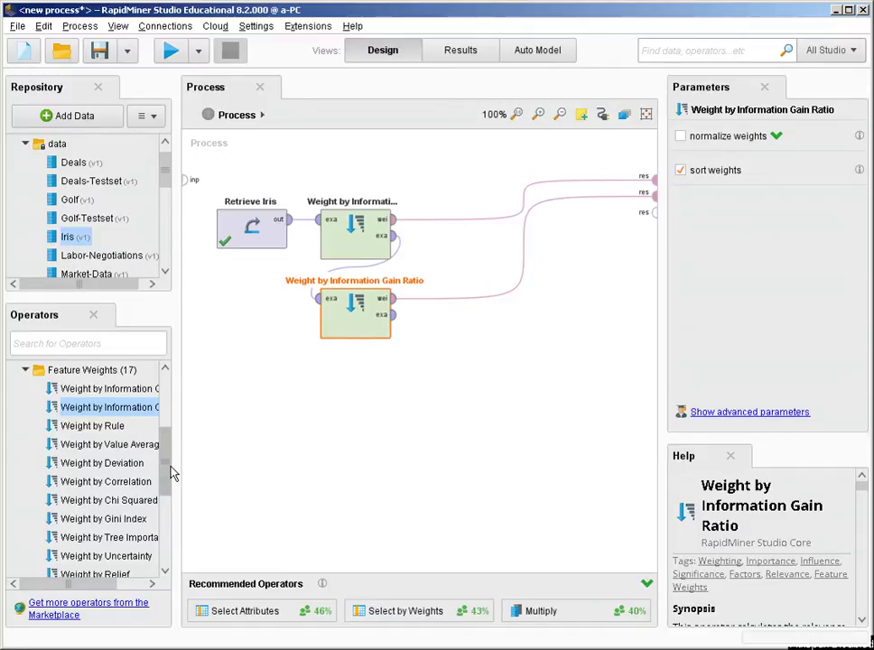
# Step: Add Weight by Relief, fed by the Information Gain Ratio operator's example output, and connect its weights to the third result port
pyautogui.moveTo(172, 474); pyautogui.dragTo(172, 511)
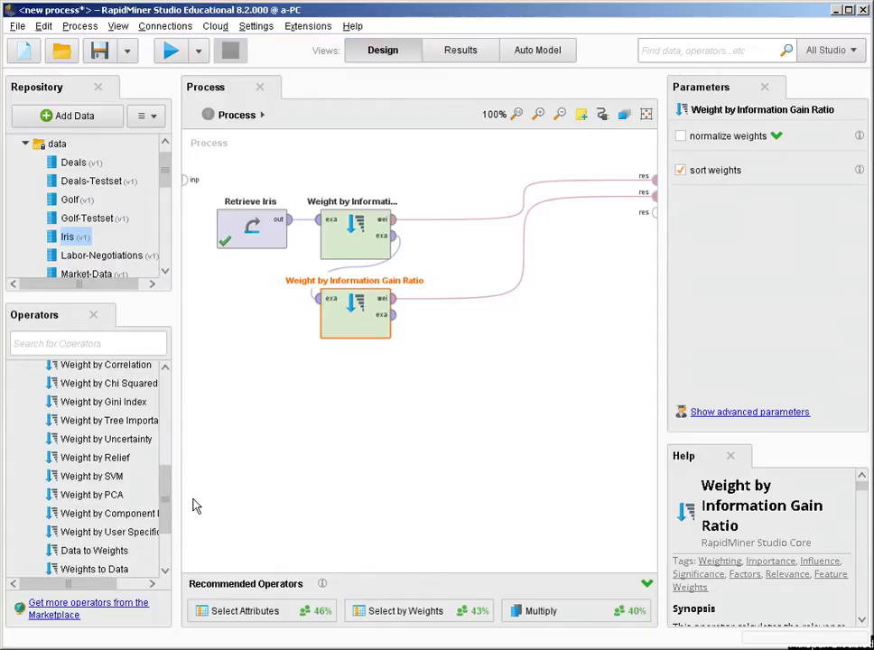
pyautogui.moveTo(154, 444); pyautogui.dragTo(345, 374)
pyautogui.click(393, 314)
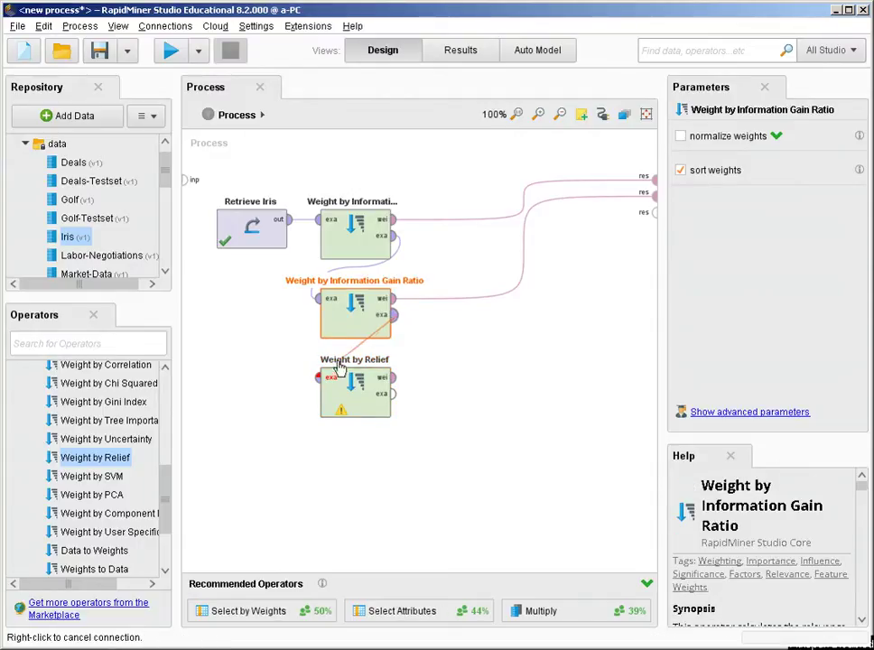
pyautogui.click(318, 379)
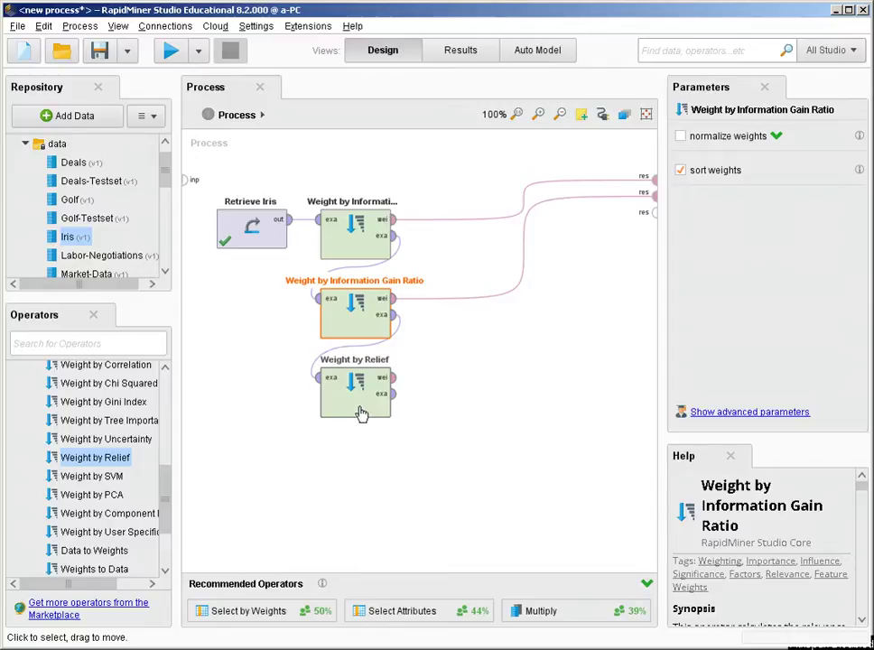
pyautogui.click(393, 377)
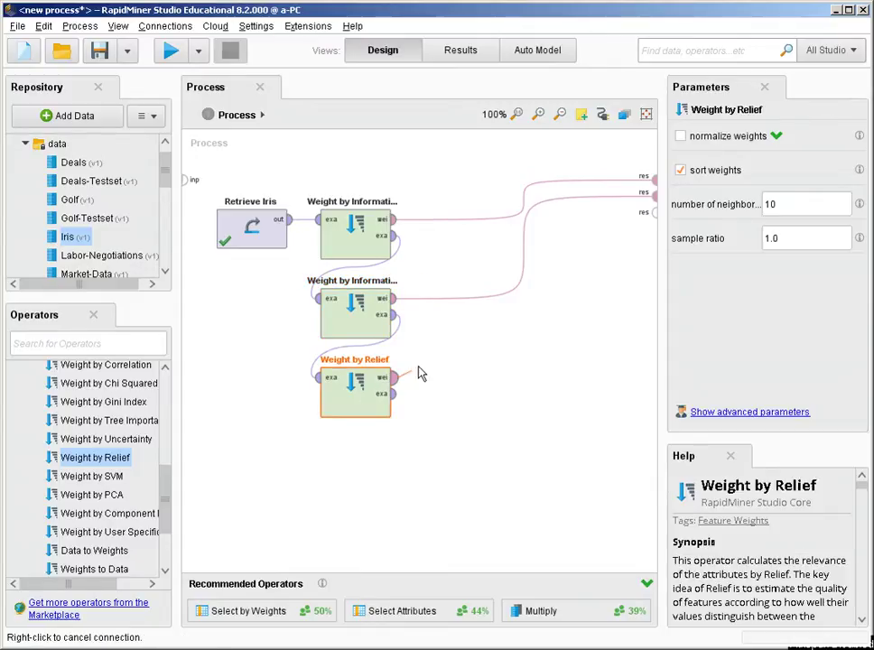
pyautogui.click(655, 224)
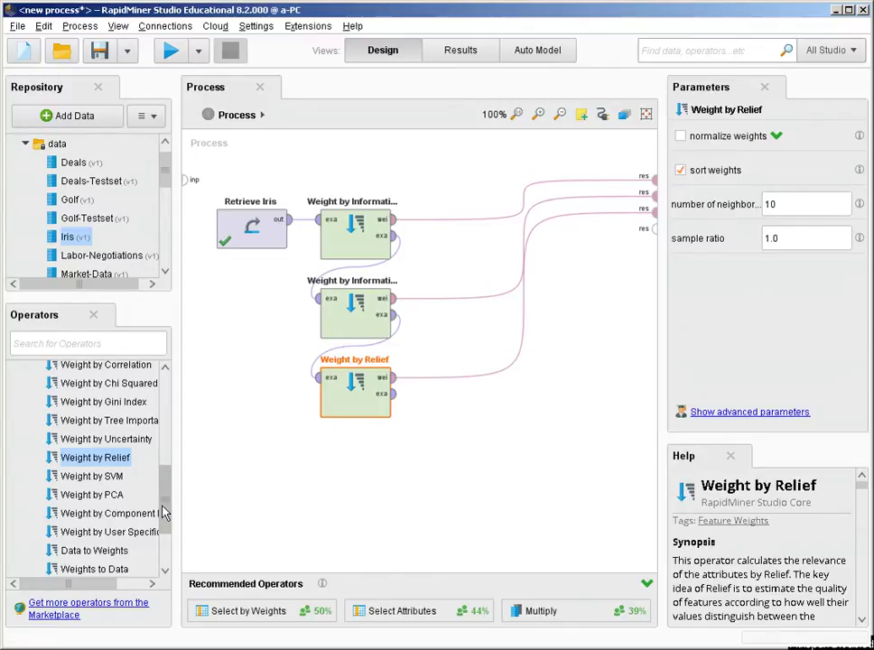
# Step: Add Weight by Correlation, fed by the Relief operator's example output, and connect its weights to the fourth result port
pyautogui.scroll(-1, 164, 513)
pyautogui.scroll(2, 164, 528)
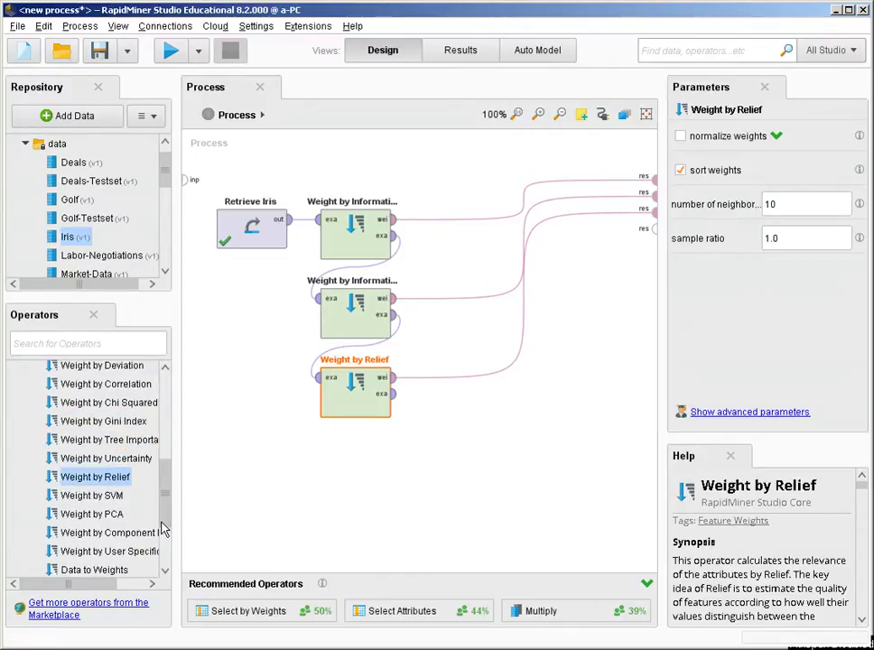
pyautogui.moveTo(144, 404); pyautogui.dragTo(354, 460)
pyautogui.click(394, 393)
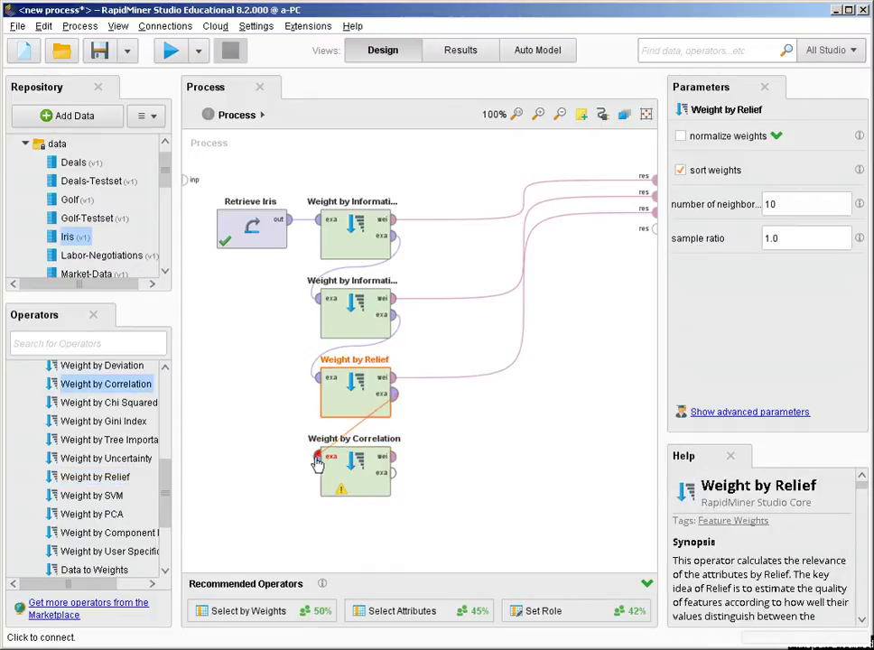
pyautogui.click(318, 457)
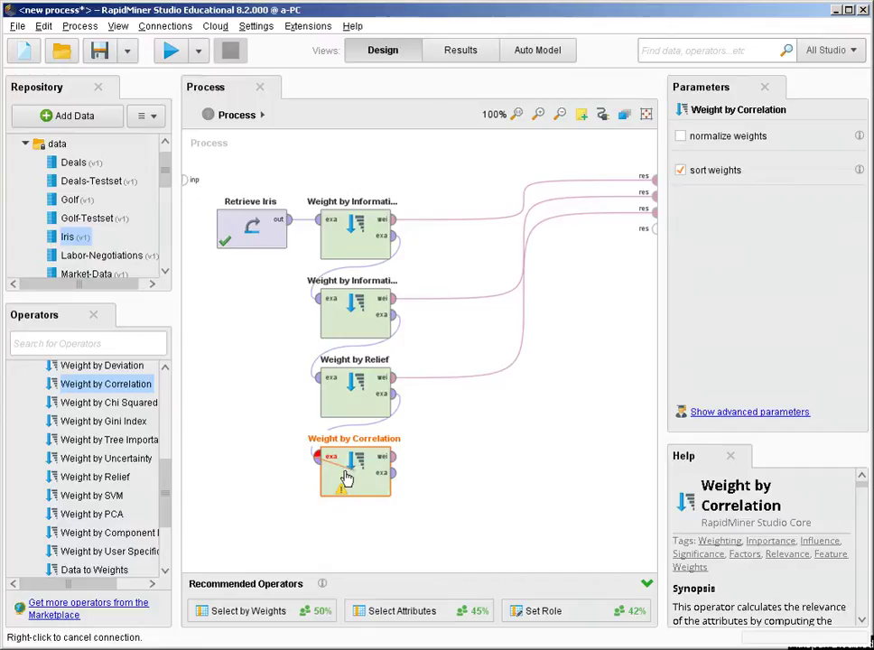
pyautogui.click(393, 458)
pyautogui.click(655, 229)
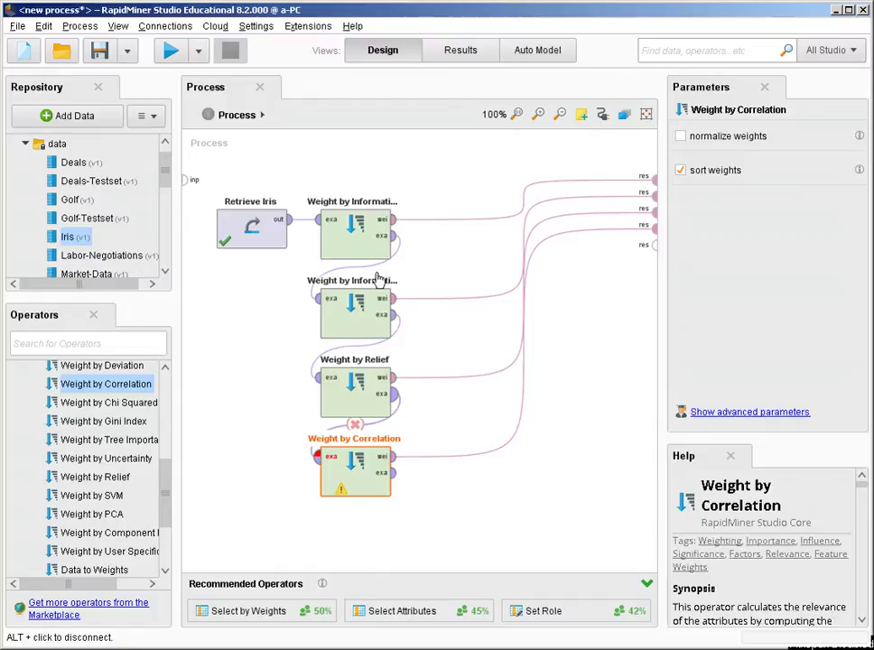
pyautogui.click(267, 339)
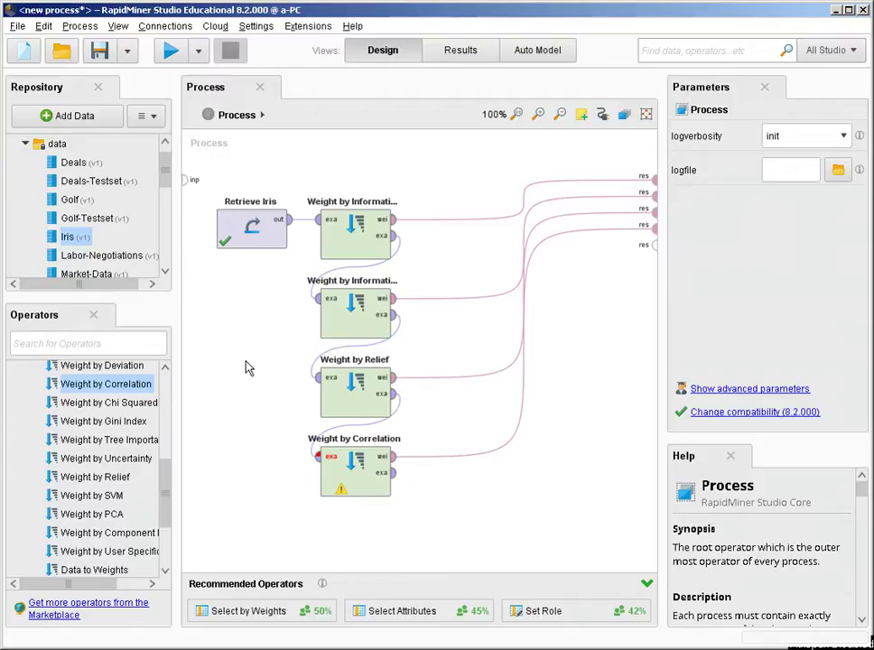
# Step: Run the process and compare the attribute weights from Correlation, Information Gain Ratio, Information Gain and Relief
pyautogui.click(171, 51)
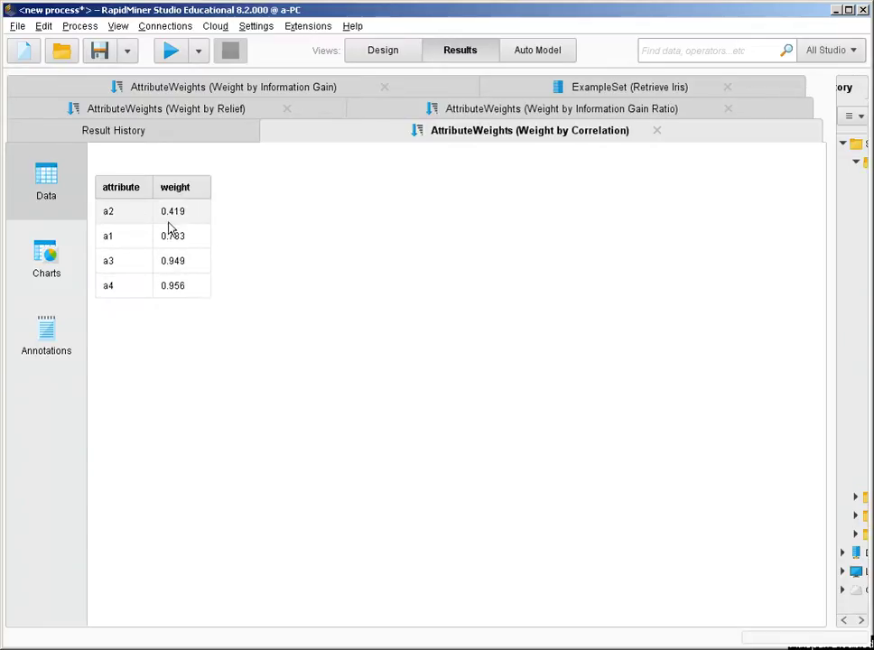
pyautogui.click(580, 114)
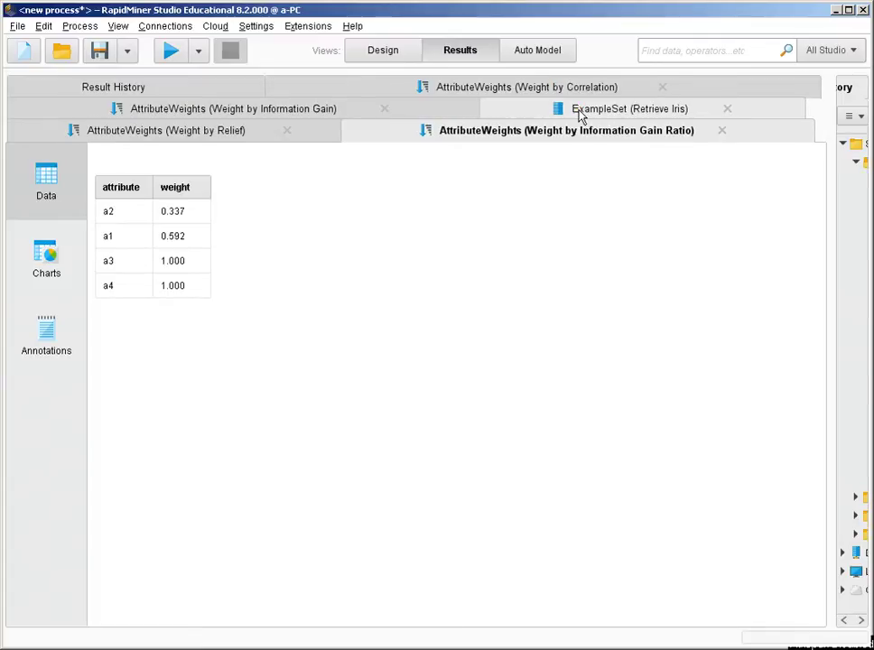
pyautogui.click(317, 117)
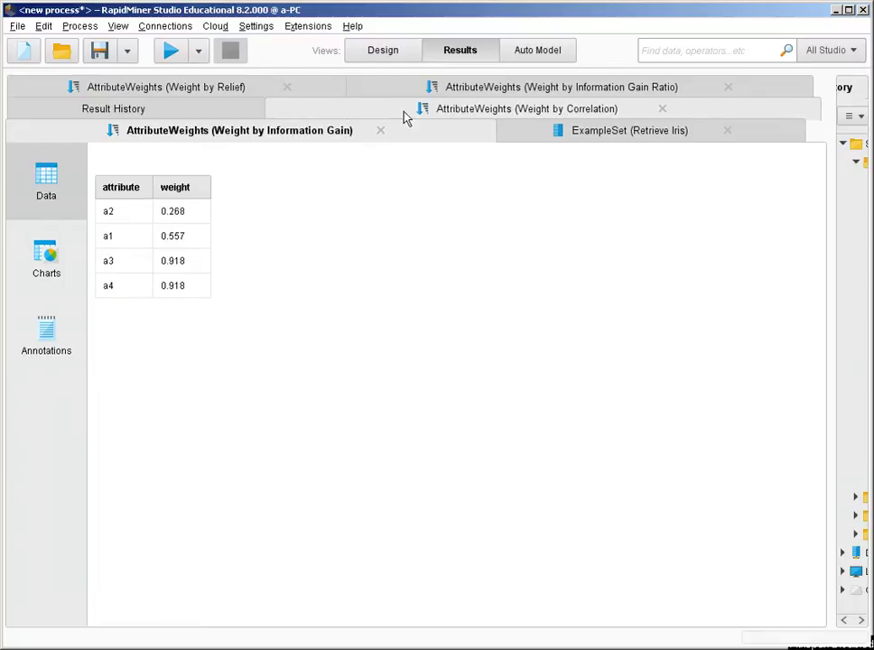
pyautogui.click(163, 89)
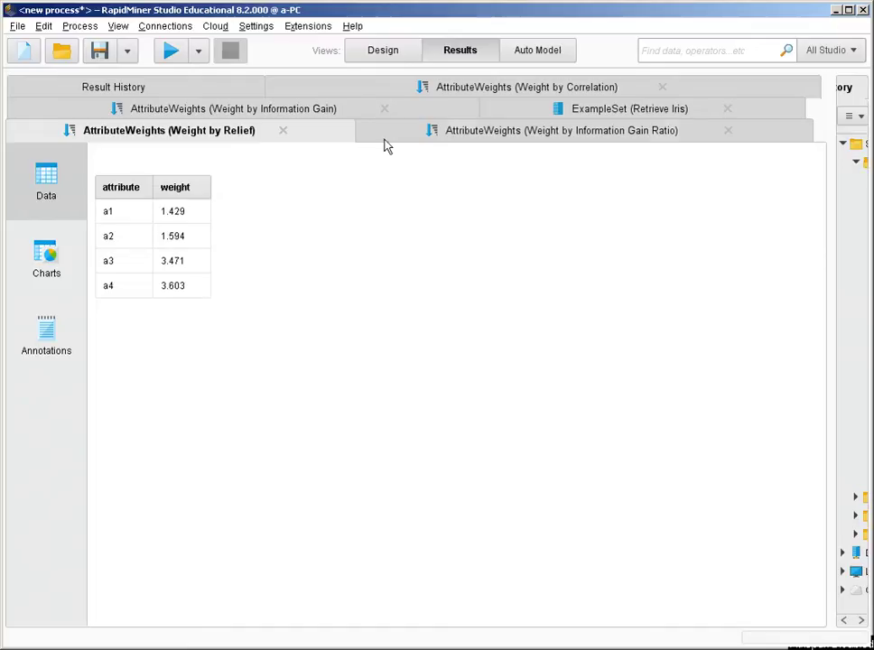
# Step: Return to the process design, connect Weight by Correlation's example output to the fifth result port and rerun the process
pyautogui.click(383, 54)
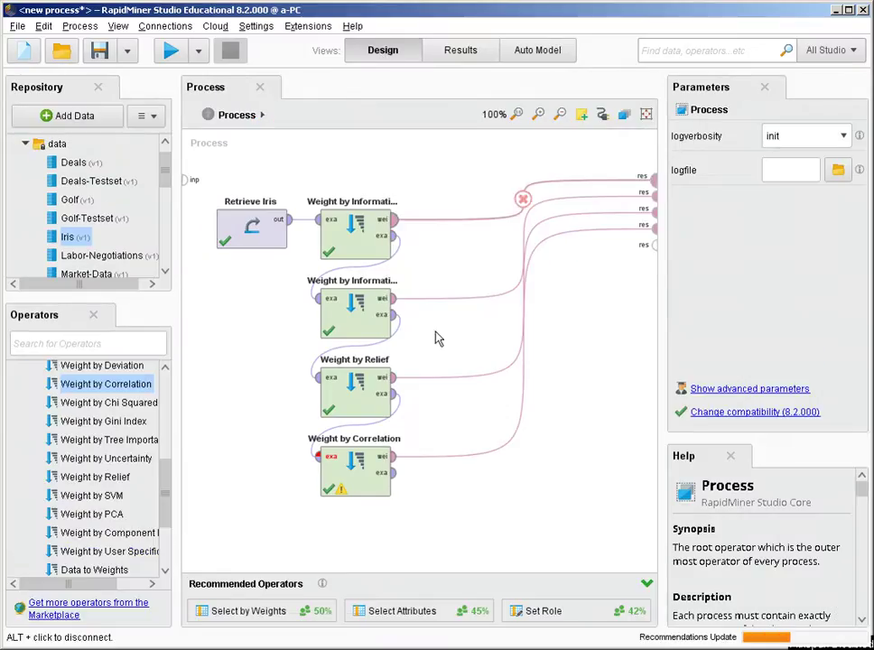
pyautogui.click(395, 472)
pyautogui.click(655, 245)
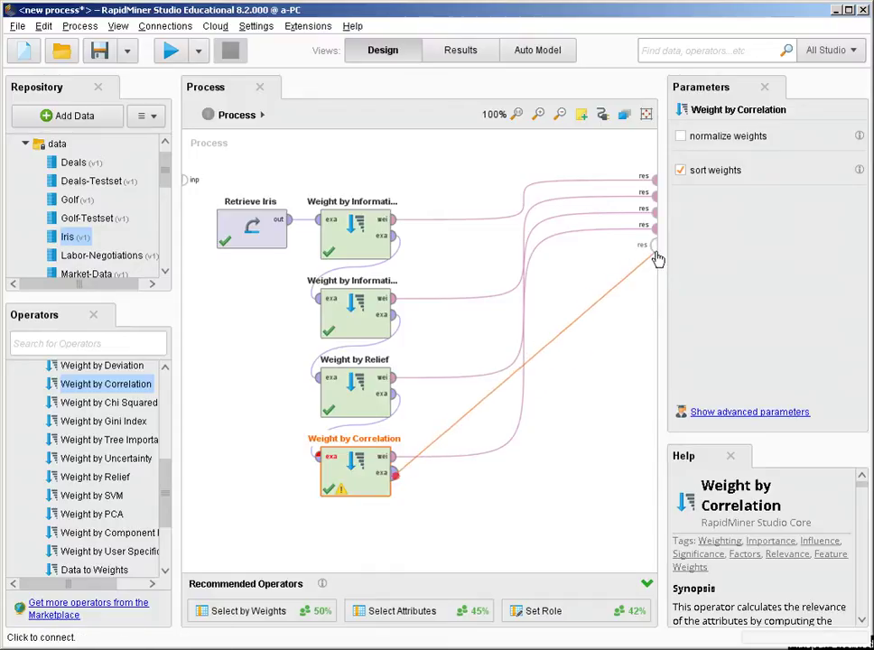
pyautogui.click(166, 51)
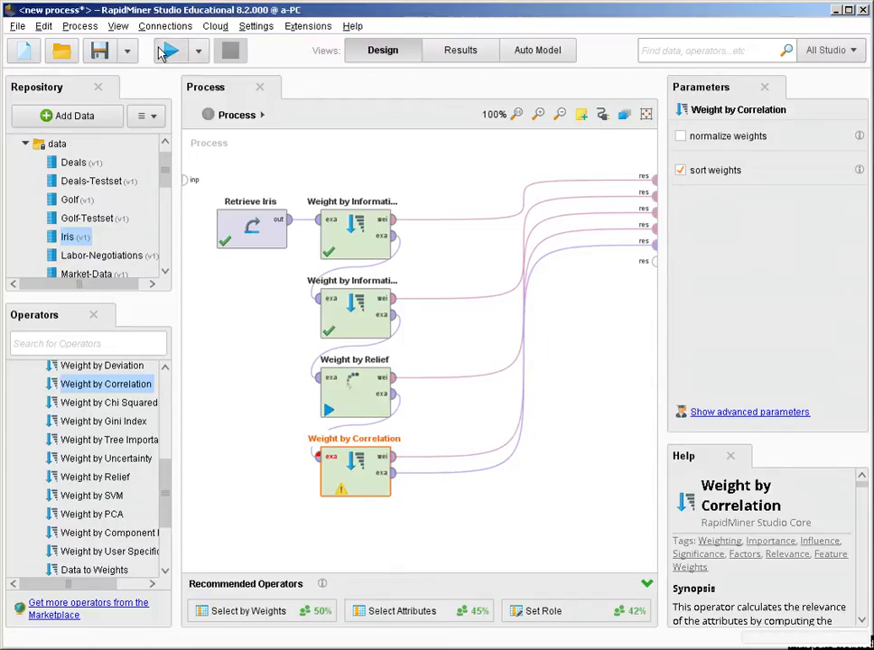
# Step: Show the Iris example set as a scatter chart of a3 against a4, coloured by label
pyautogui.click(66, 326)
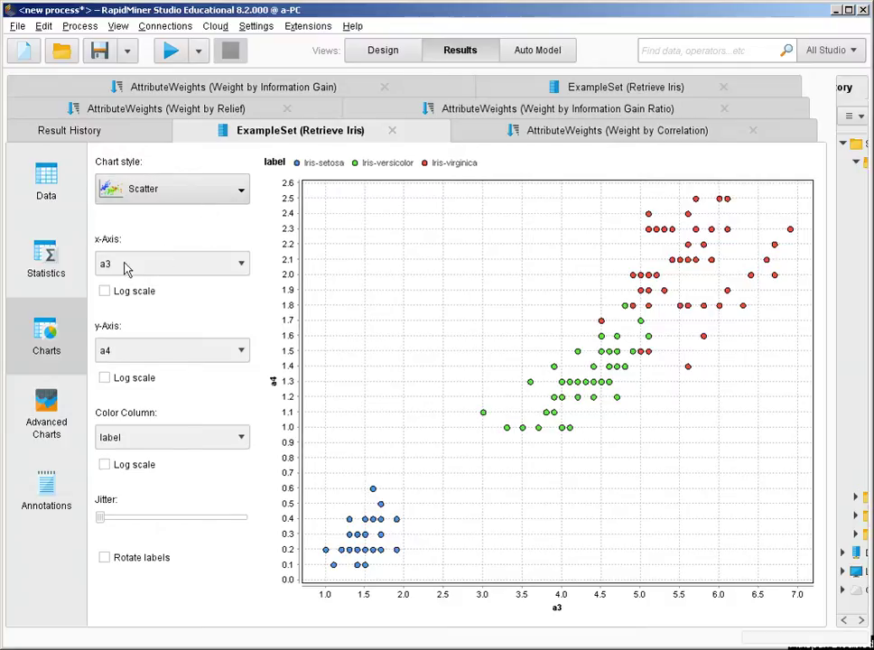
pyautogui.click(156, 190)
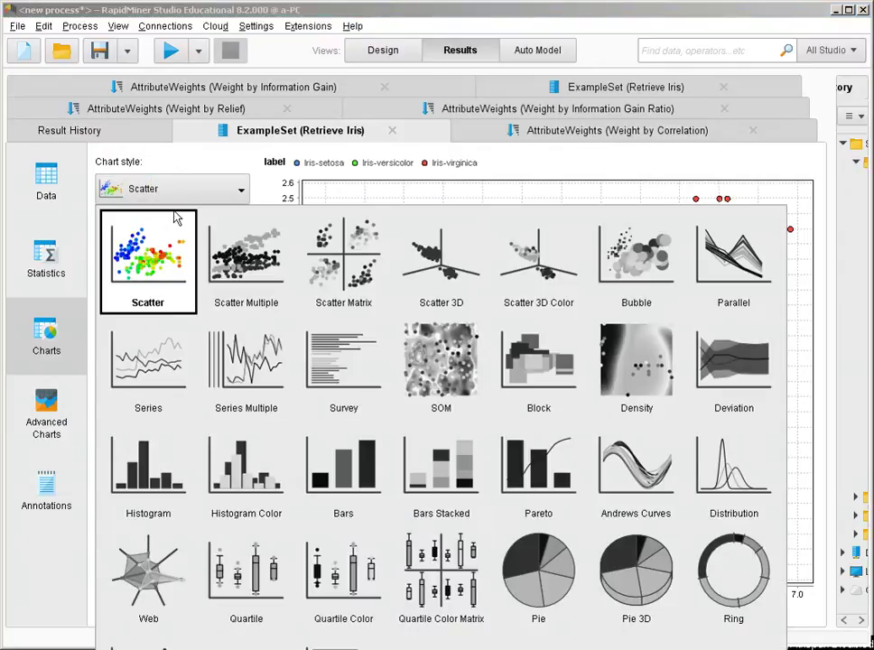
pyautogui.click(158, 263)
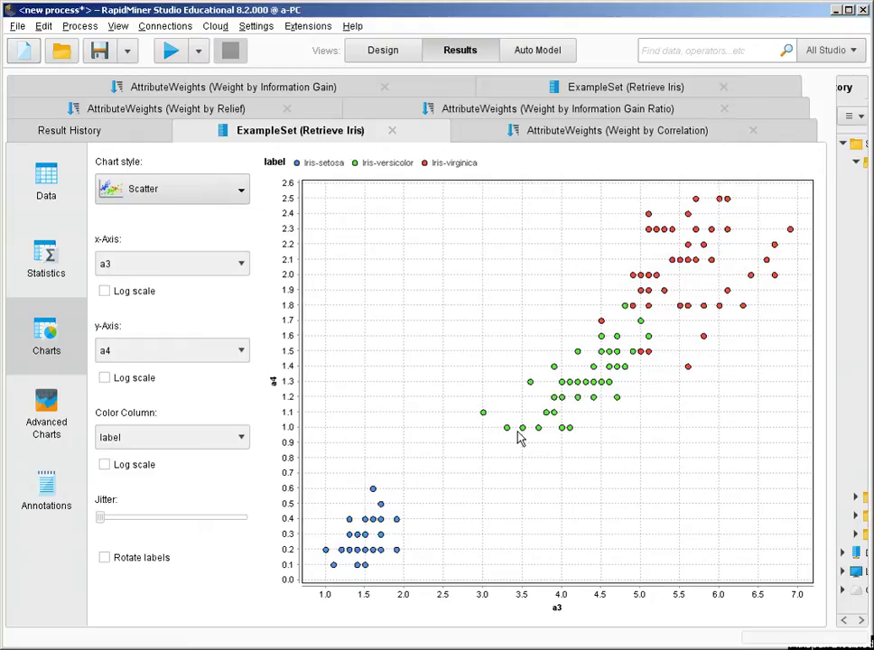
# Step: Return to the process design, collapse the Feature Weights operators and expand Optimization's Feature Selection group
pyautogui.click(392, 53)
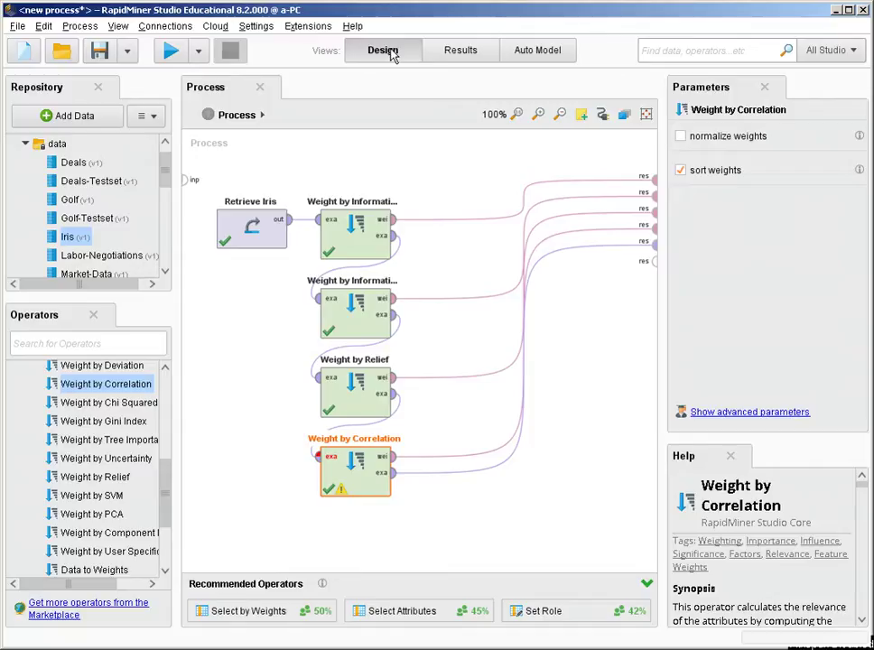
pyautogui.moveTo(166, 501); pyautogui.dragTo(166, 433)
pyautogui.moveTo(56, 483); pyautogui.dragTo(53, 487)
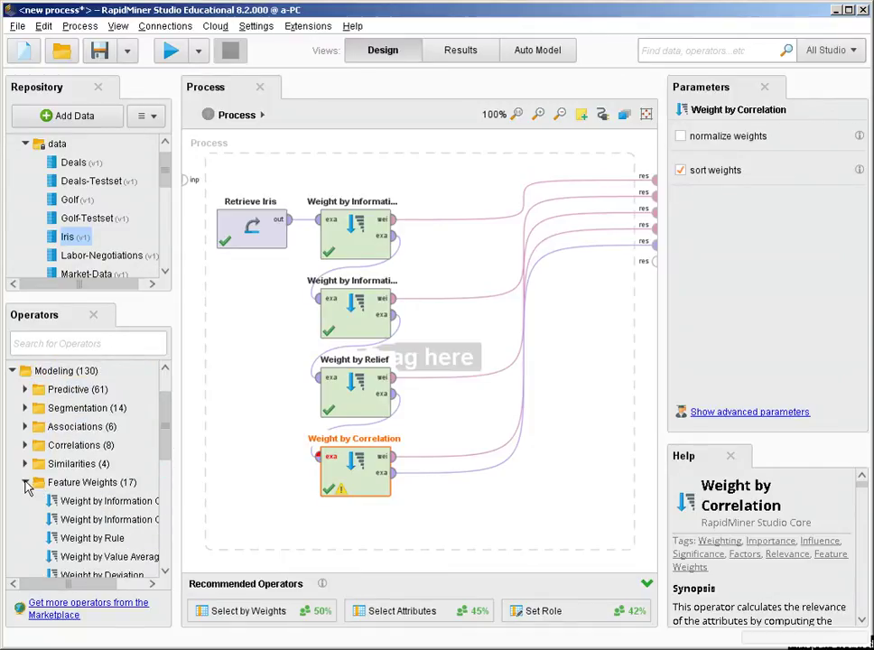
pyautogui.click(25, 483)
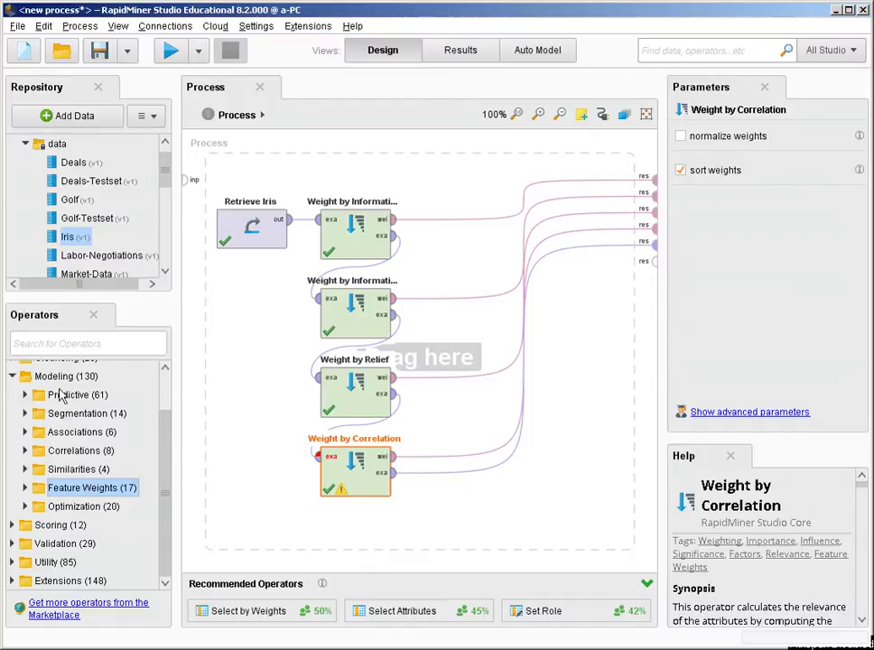
pyautogui.click(24, 506)
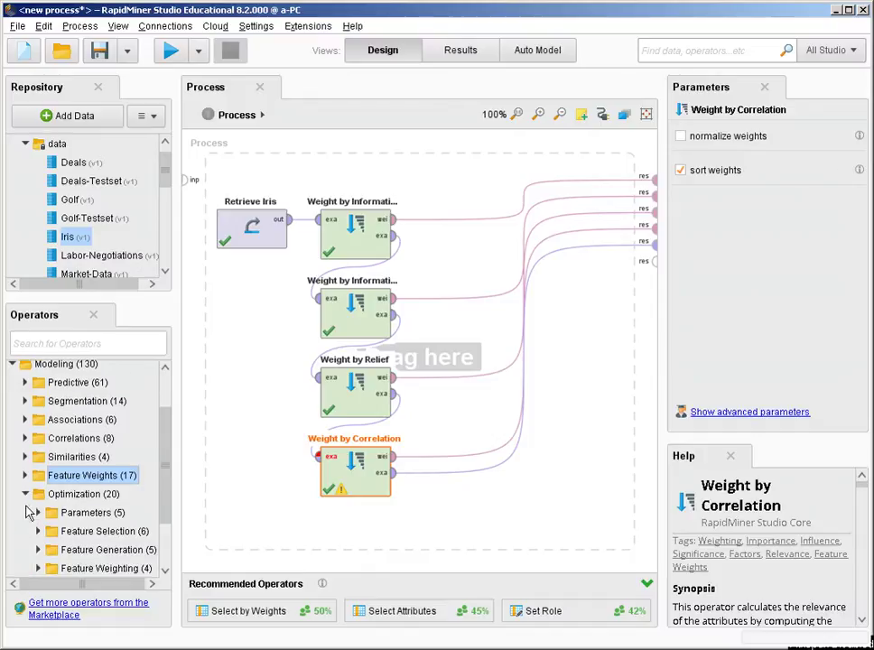
pyautogui.scroll(-2, 59, 512)
pyautogui.click(38, 485)
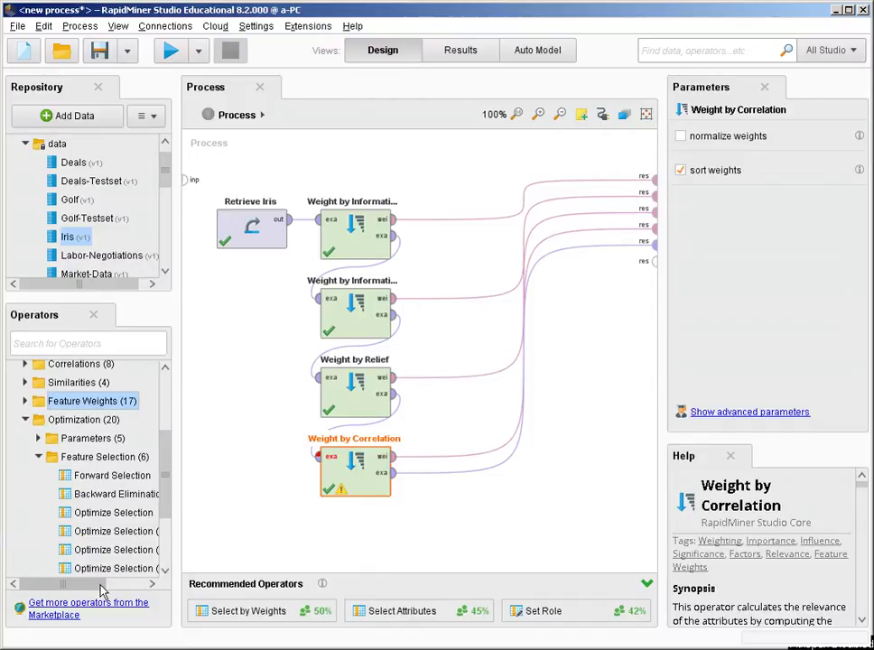
pyautogui.moveTo(95, 584); pyautogui.dragTo(124, 584)
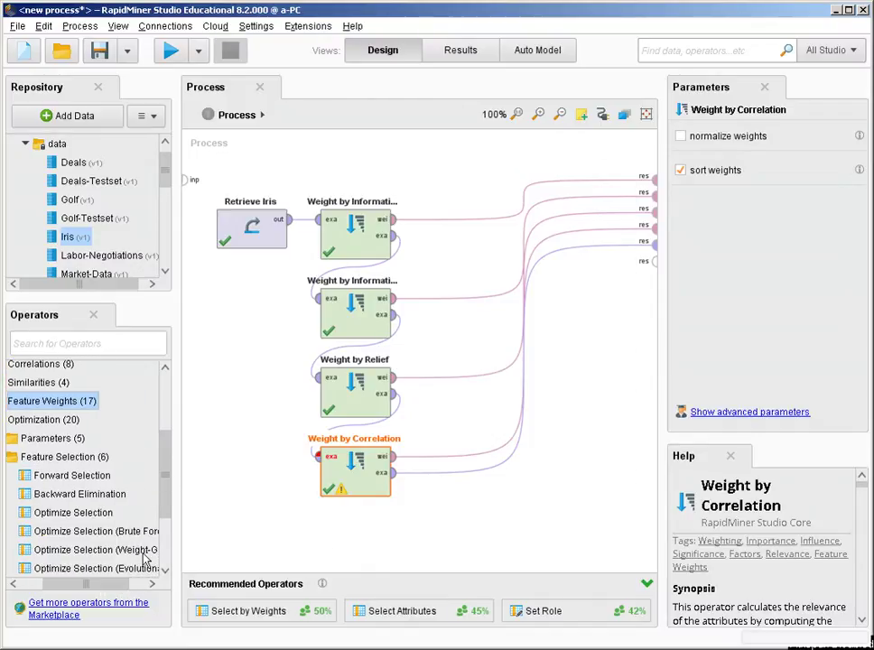
pyautogui.moveTo(168, 456); pyautogui.dragTo(171, 510)
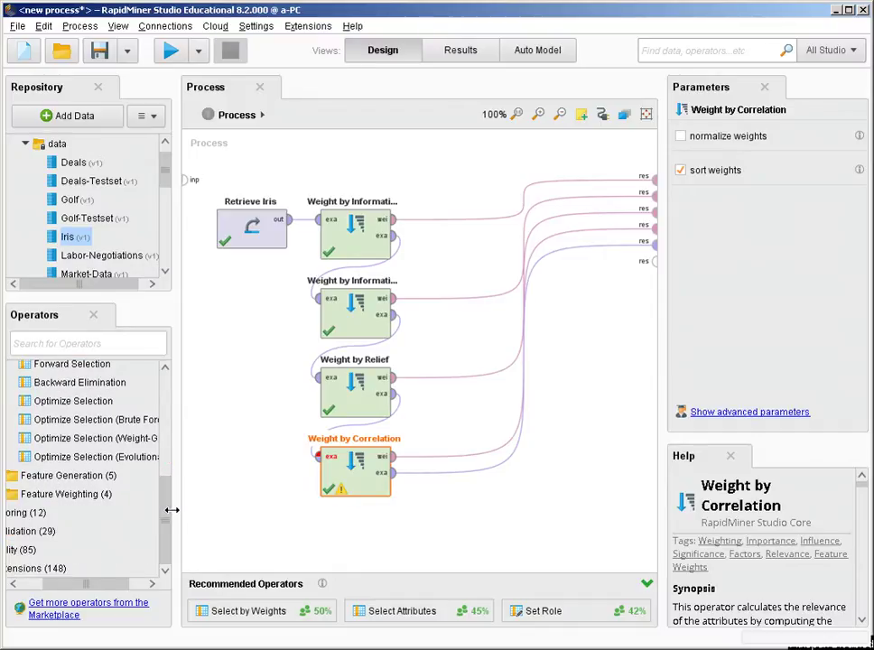
pyautogui.scroll(1, 165, 492)
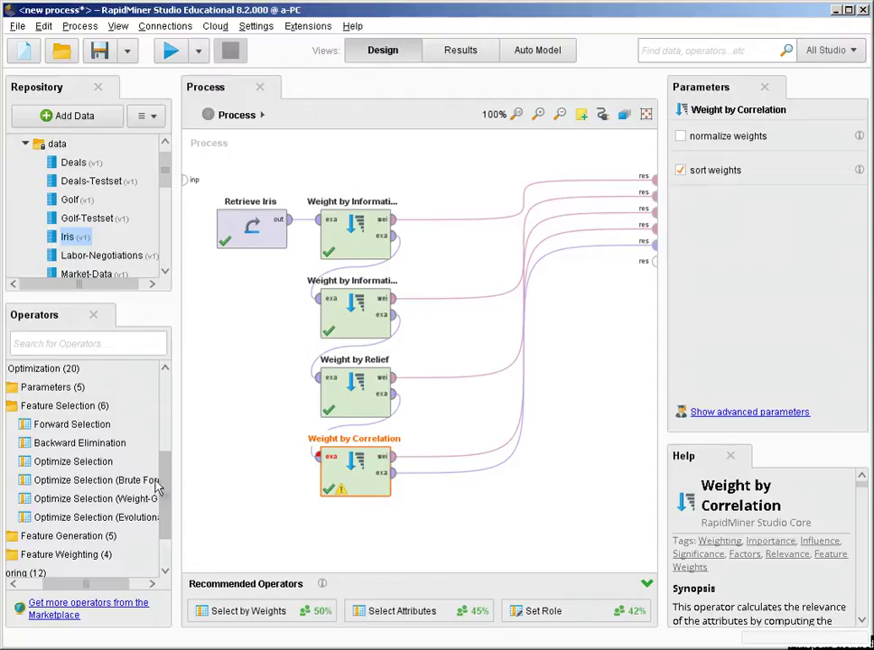
# Step: Review the descriptions of Forward Selection, Backward Elimination, Optimize Selection (Brute Force) and Optimize Selection (Evolutionary)
pyautogui.moveTo(111, 425); pyautogui.dragTo(110, 427)
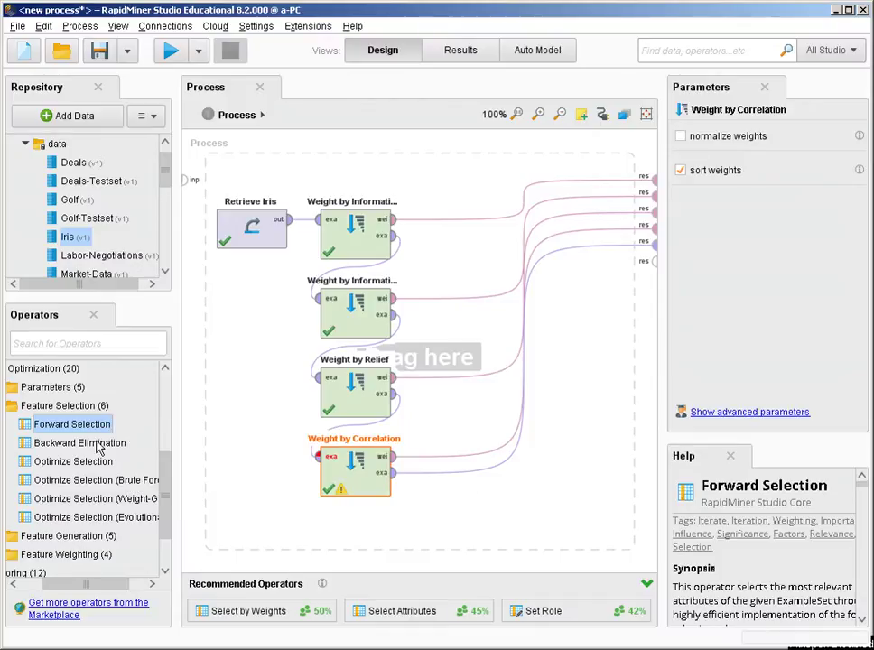
pyautogui.click(98, 445)
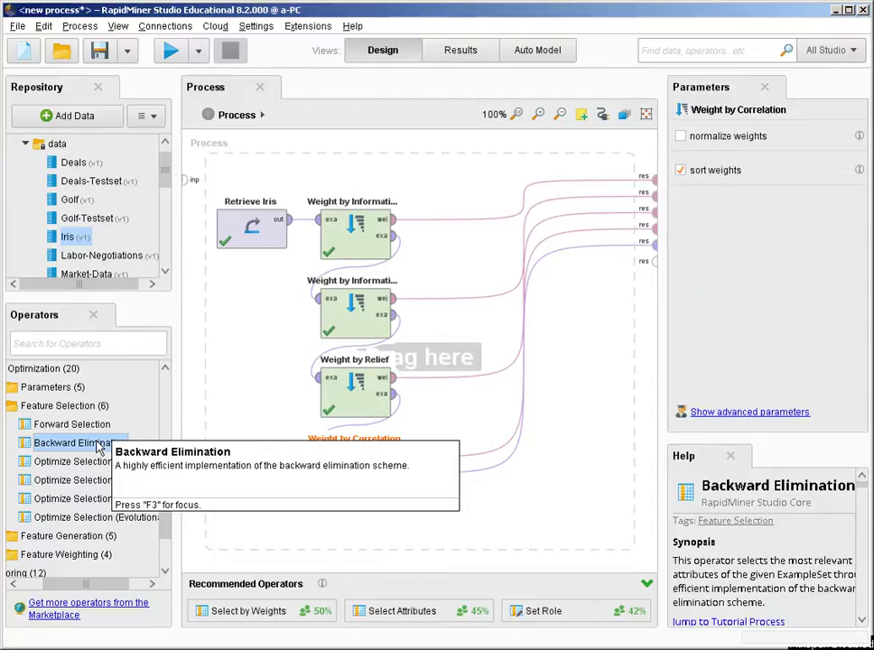
pyautogui.click(125, 483)
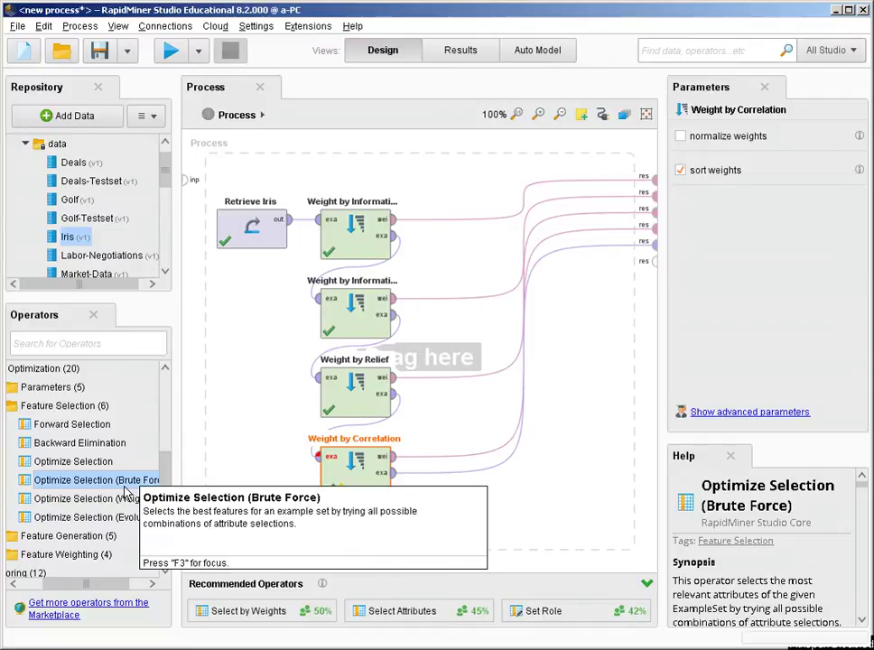
pyautogui.click(110, 521)
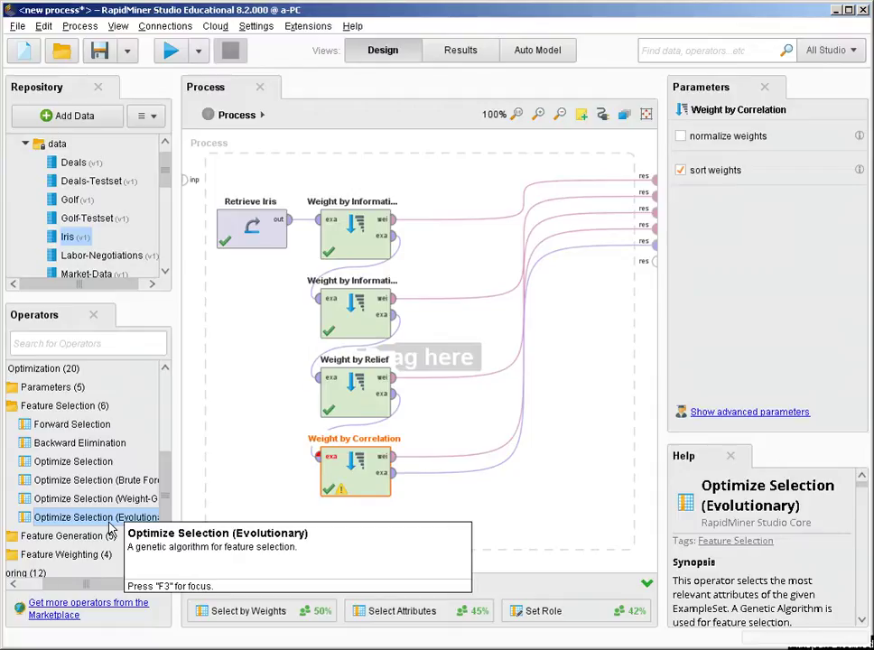
# Step: Add Optimize Selection (Brute Force) to the process and remove the connection from Weight by Correlation's example output to the result port
pyautogui.click(98, 480)
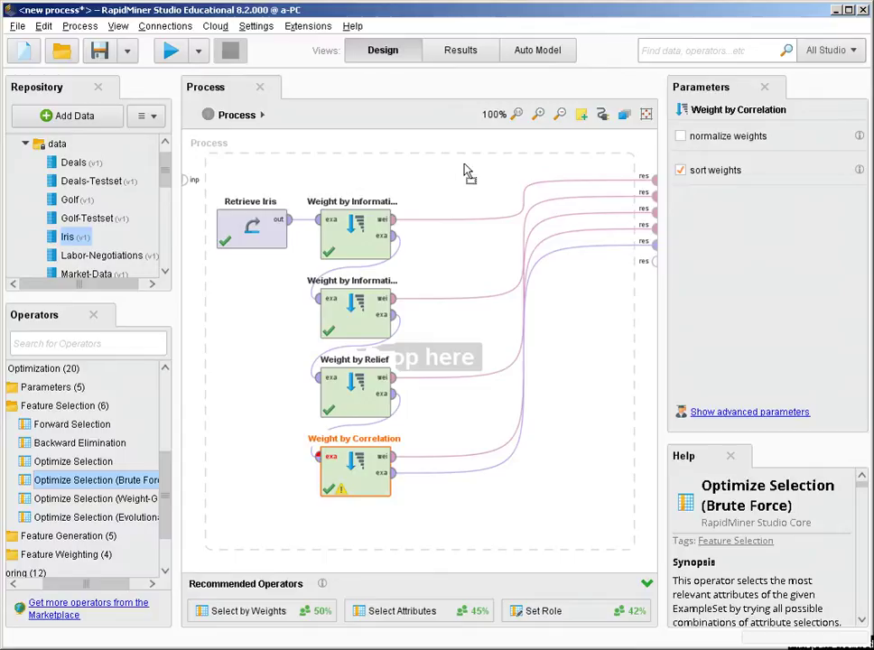
pyautogui.moveTo(466, 172); pyautogui.dragTo(467, 167)
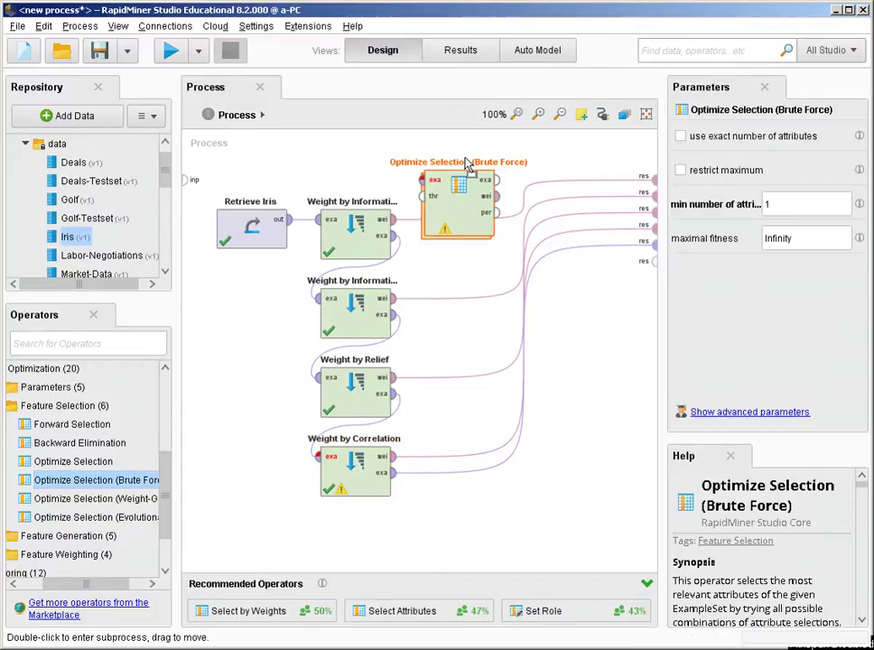
pyautogui.click(491, 471)
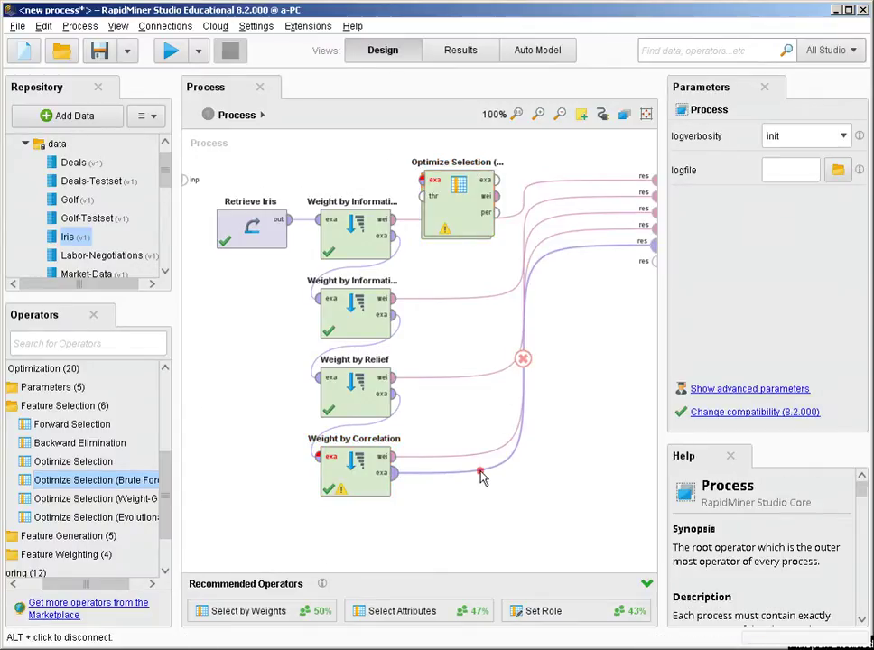
pyautogui.rightClick(483, 476)
pyautogui.click(494, 486)
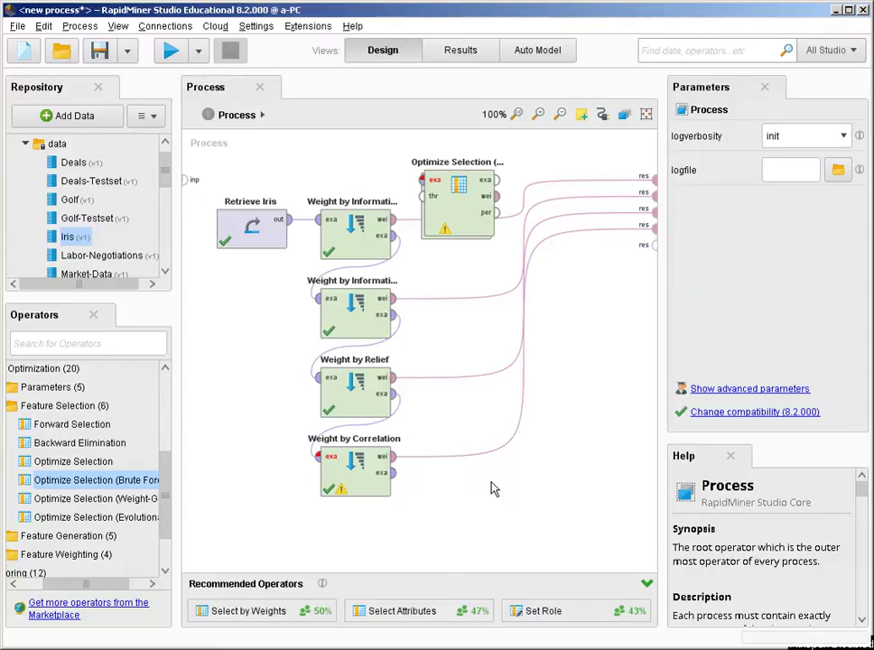
# Step: Connect Weight by Correlation's example output to Optimize Selection (Brute Force), and that operator's weights output to the free result port
pyautogui.click(395, 474)
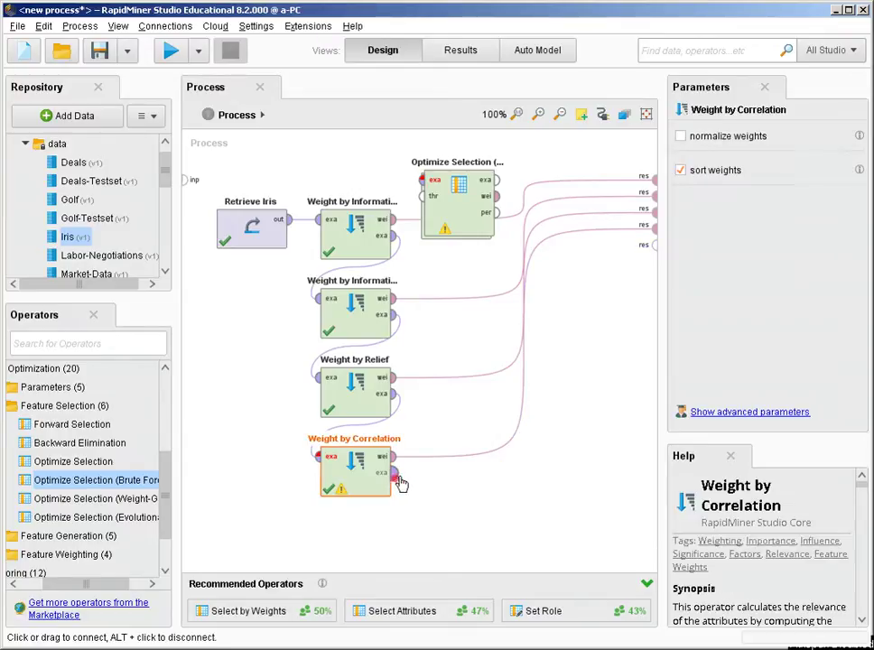
pyautogui.click(422, 180)
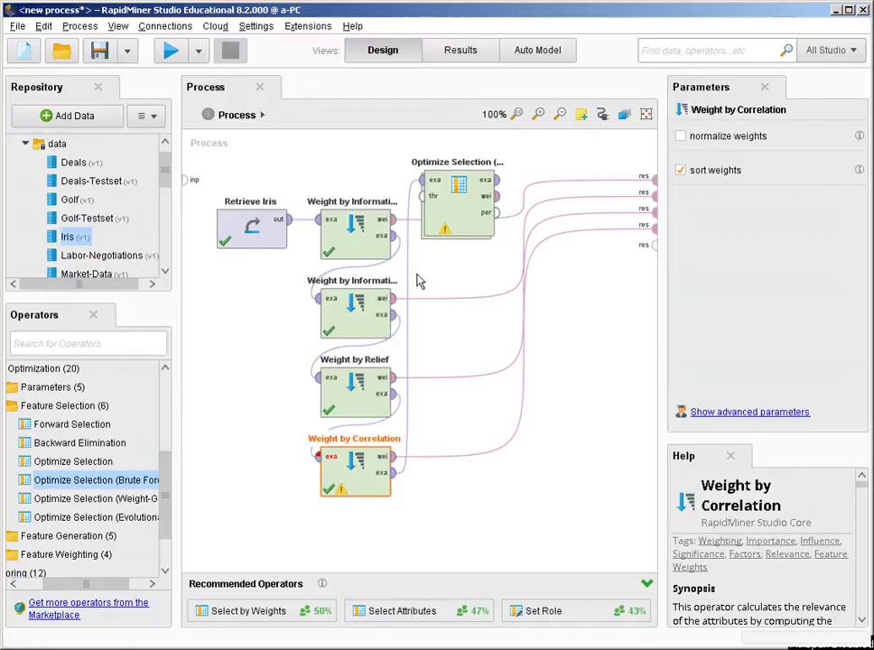
pyautogui.click(477, 220)
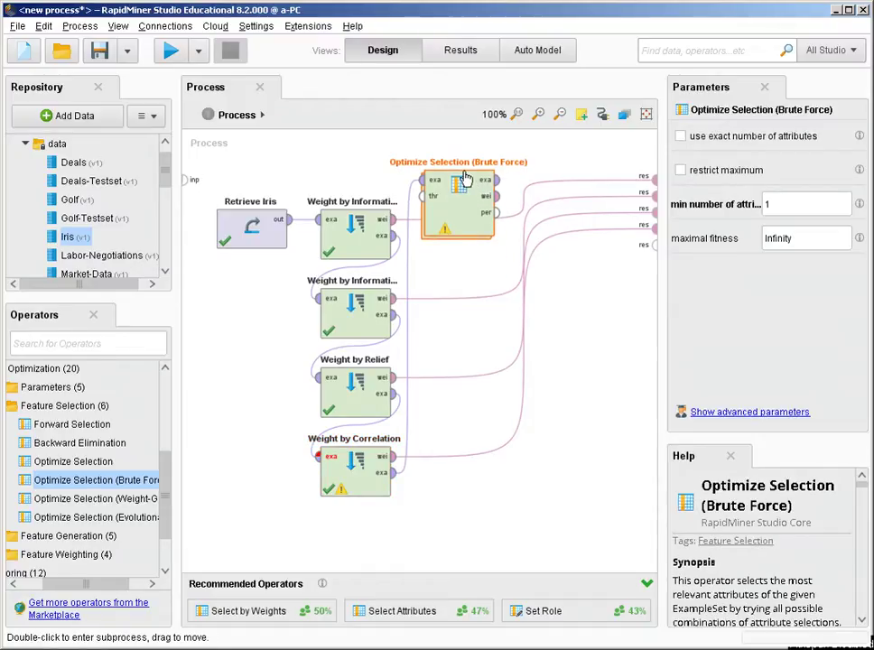
pyautogui.click(496, 196)
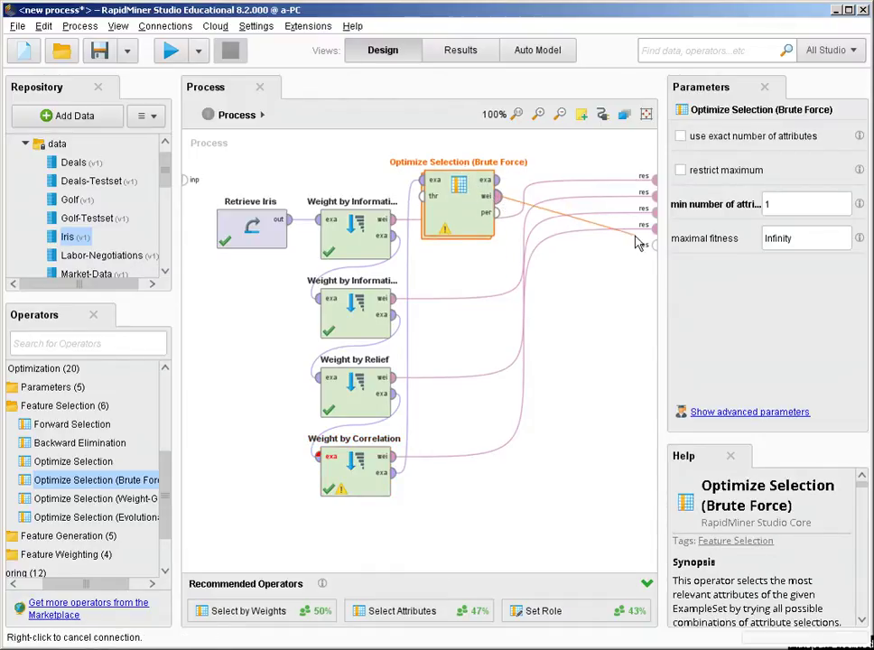
pyautogui.click(654, 243)
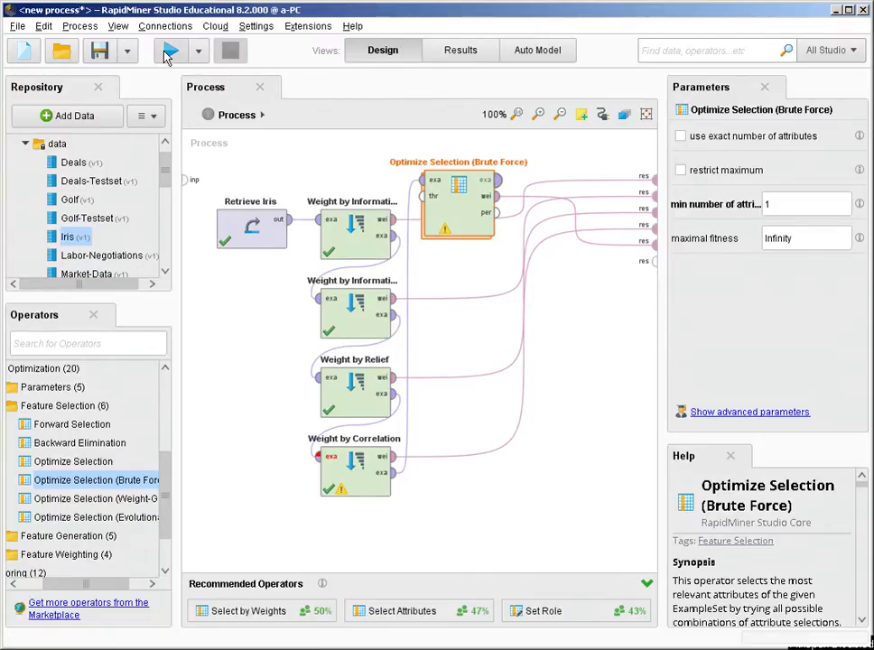
# Step: Try to run the process and open the inner subprocess of Optimize Selection (Brute Force)
pyautogui.click(168, 54)
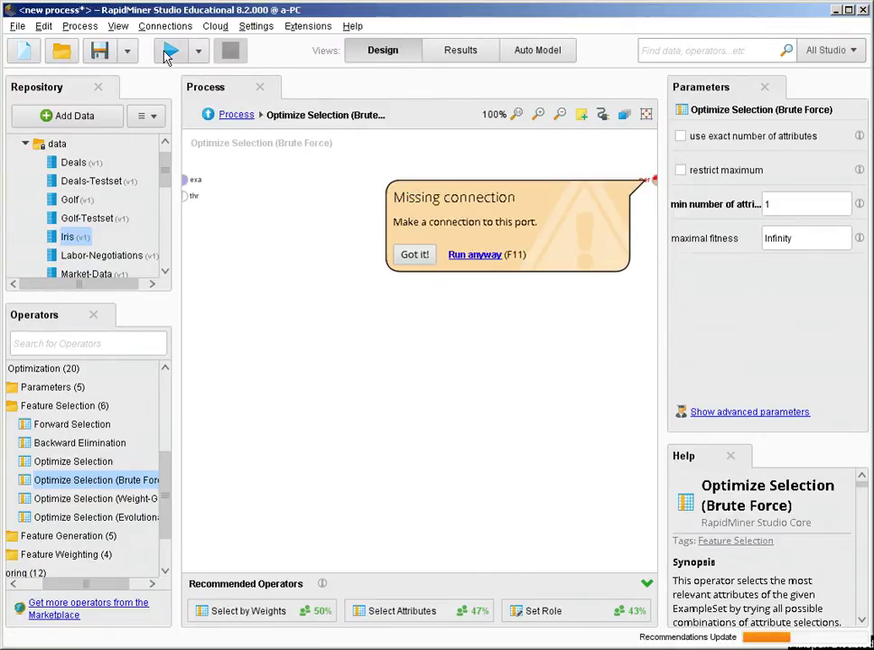
pyautogui.click(236, 115)
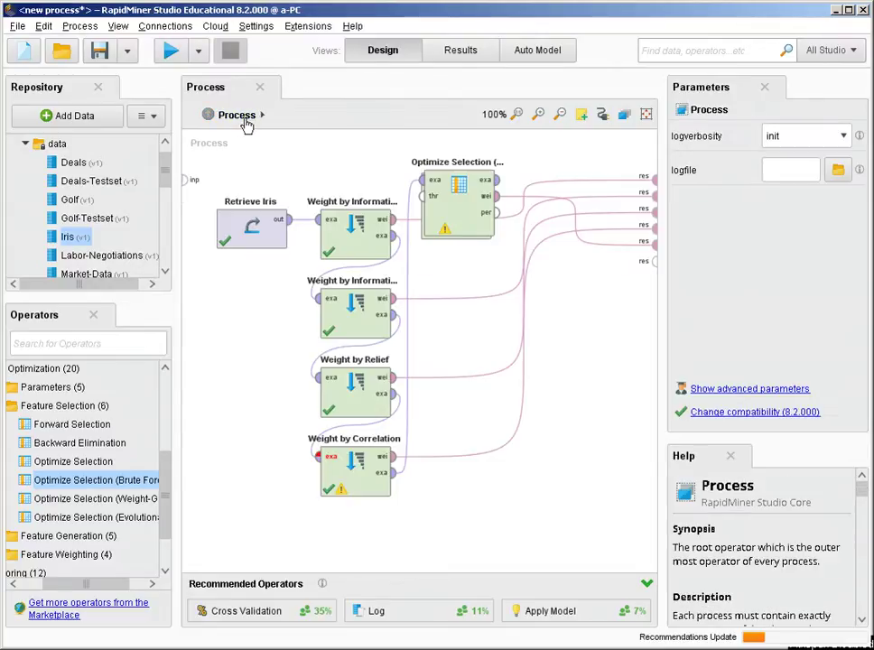
pyautogui.doubleClick(446, 237)
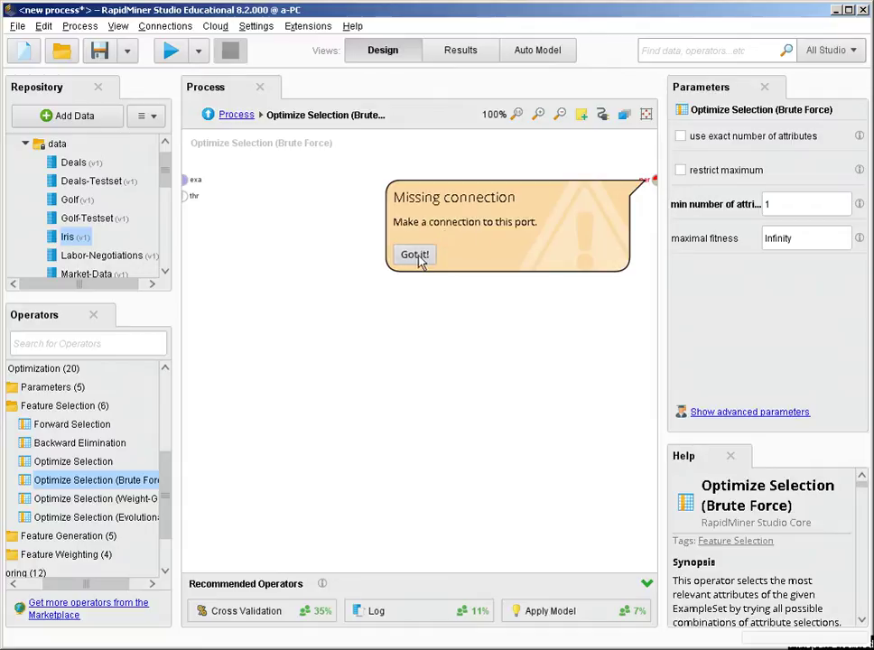
pyautogui.click(415, 256)
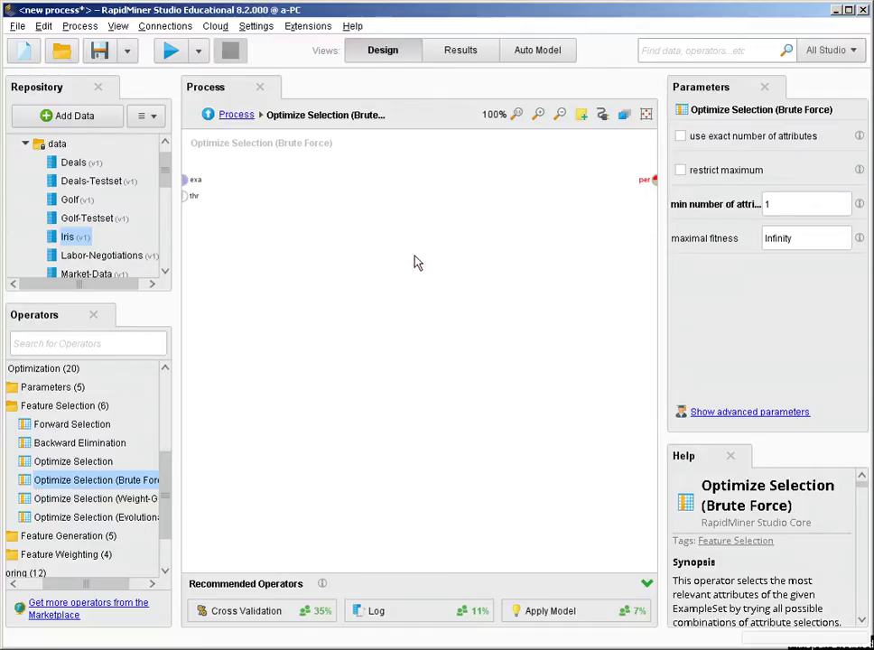
# Step: Find the Naive Bayes operator and add it inside the Optimize Selection (Brute Force) subprocess
pyautogui.click(110, 338)
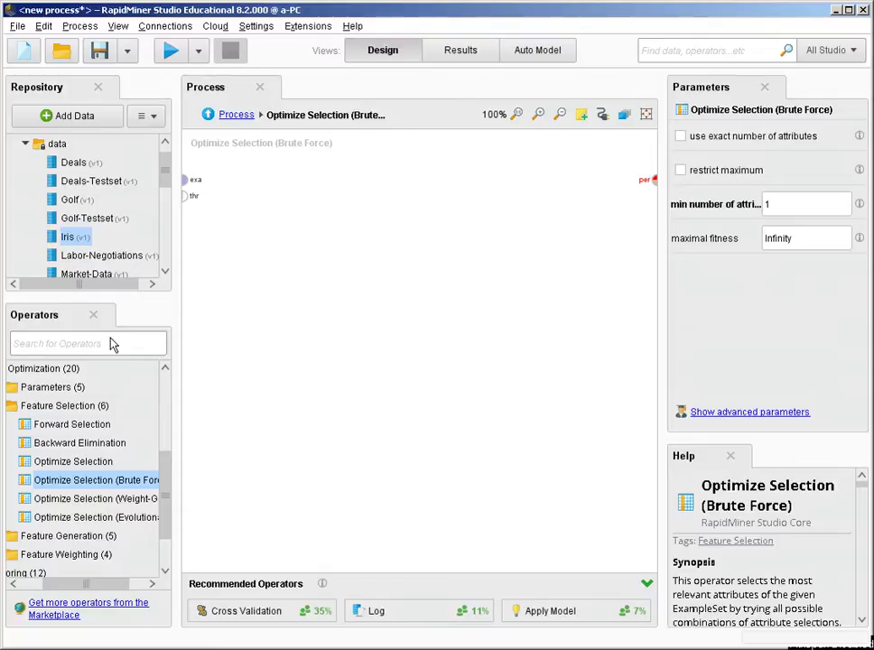
pyautogui.write('nai')
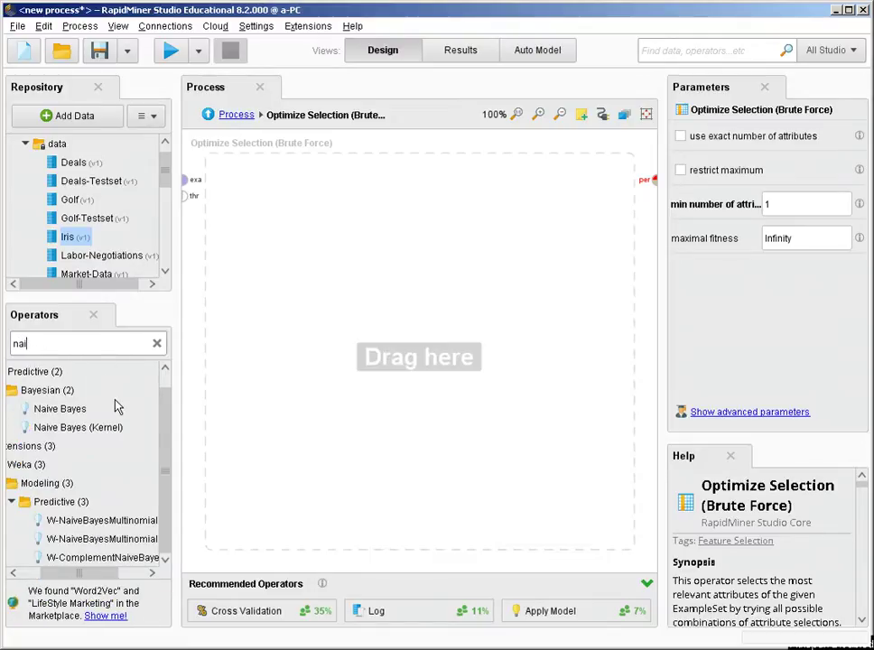
pyautogui.moveTo(66, 409); pyautogui.dragTo(333, 204)
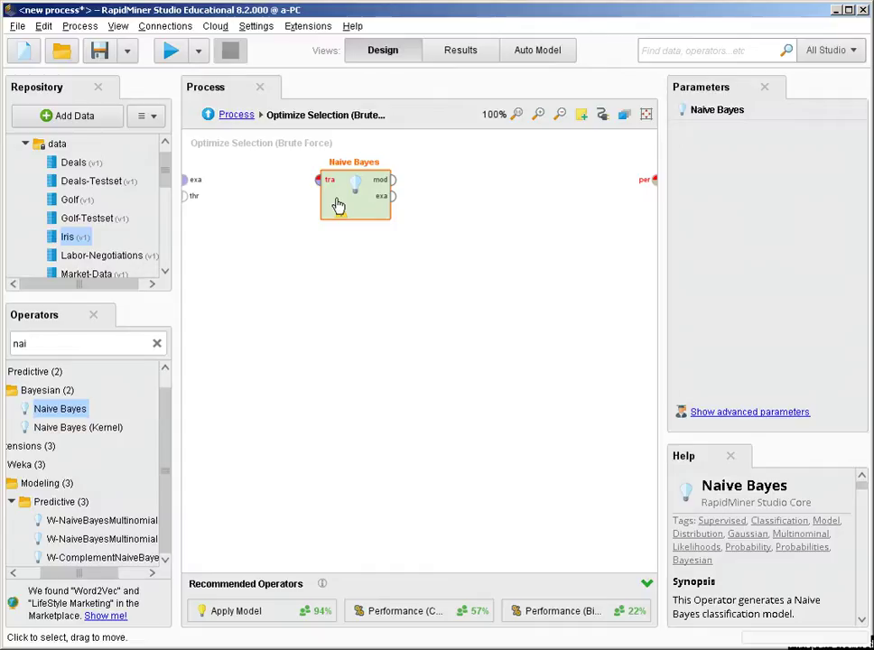
# Step: Add Split Data in front of Naive Bayes and connect the subprocess's example input to it
pyautogui.click(157, 343)
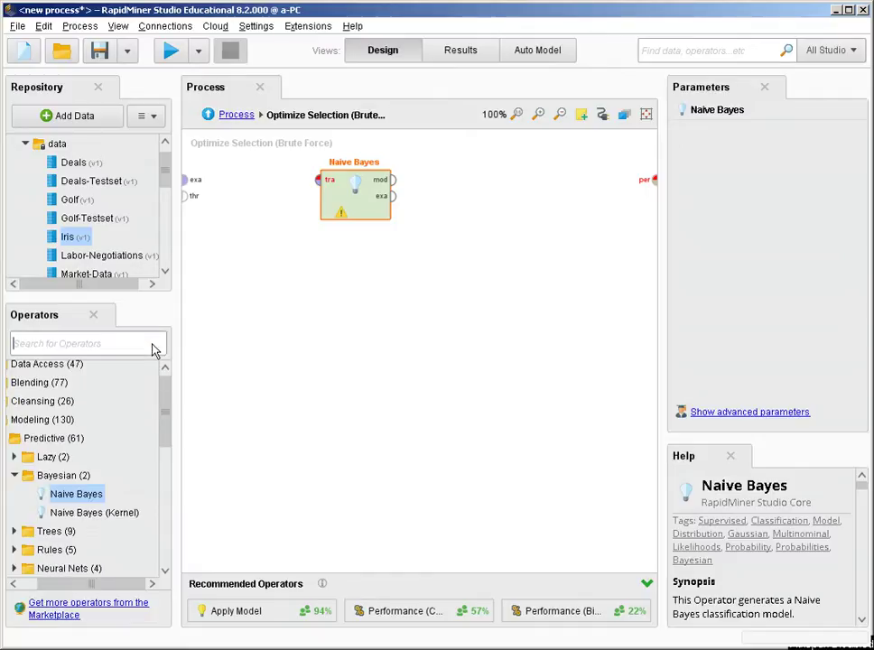
pyautogui.write('s')
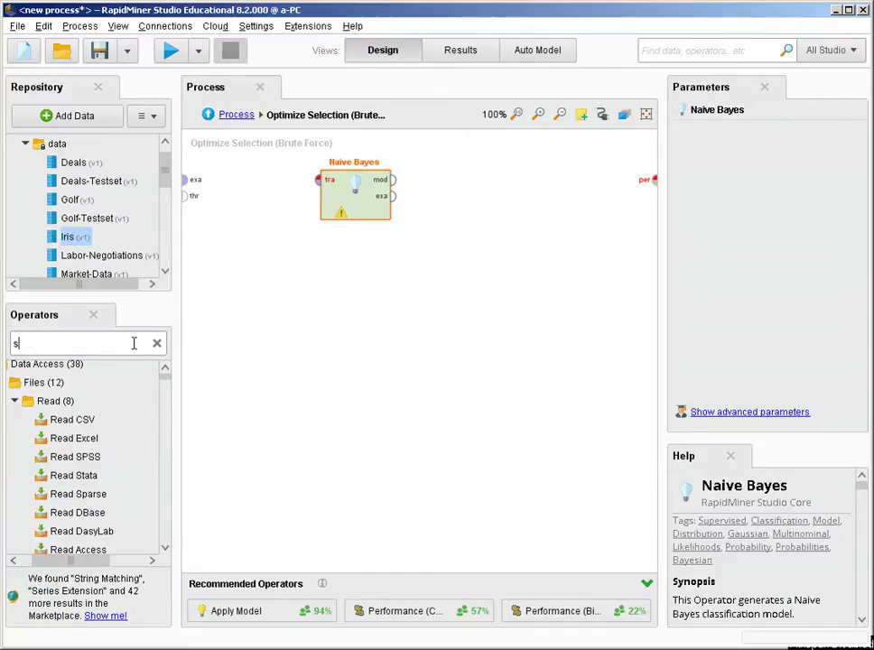
pyautogui.write('pli')
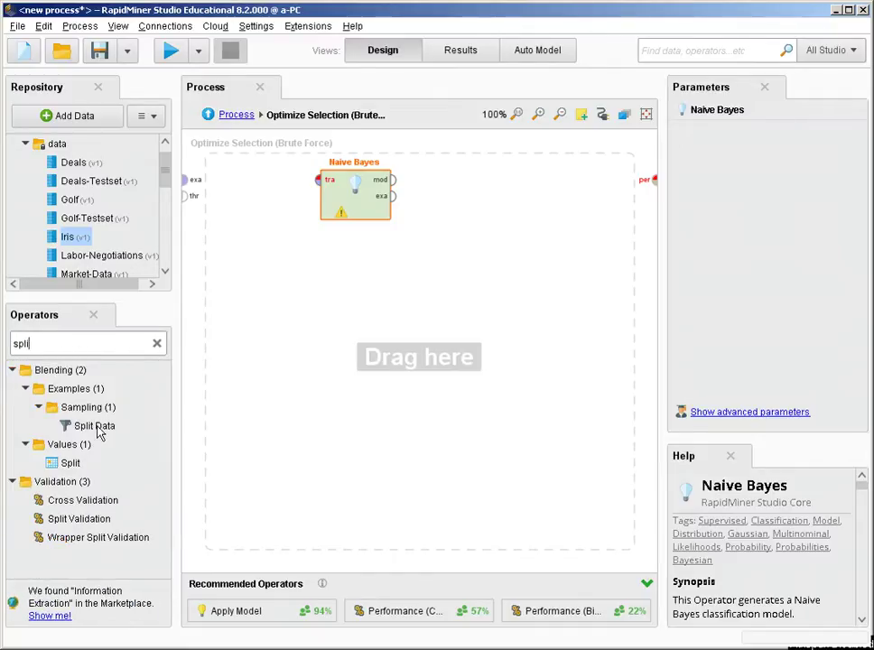
pyautogui.moveTo(100, 433); pyautogui.dragTo(242, 187)
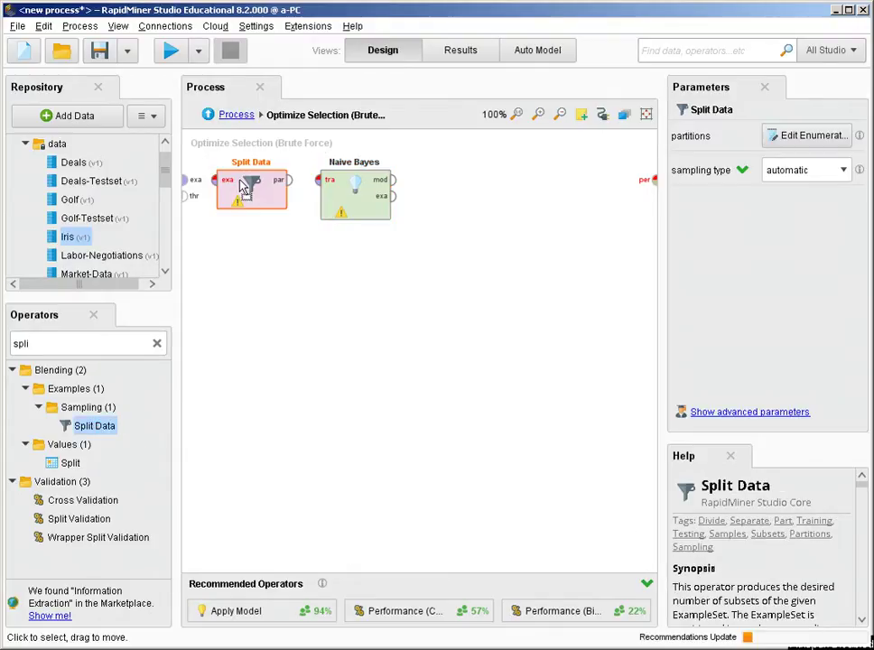
pyautogui.click(188, 181)
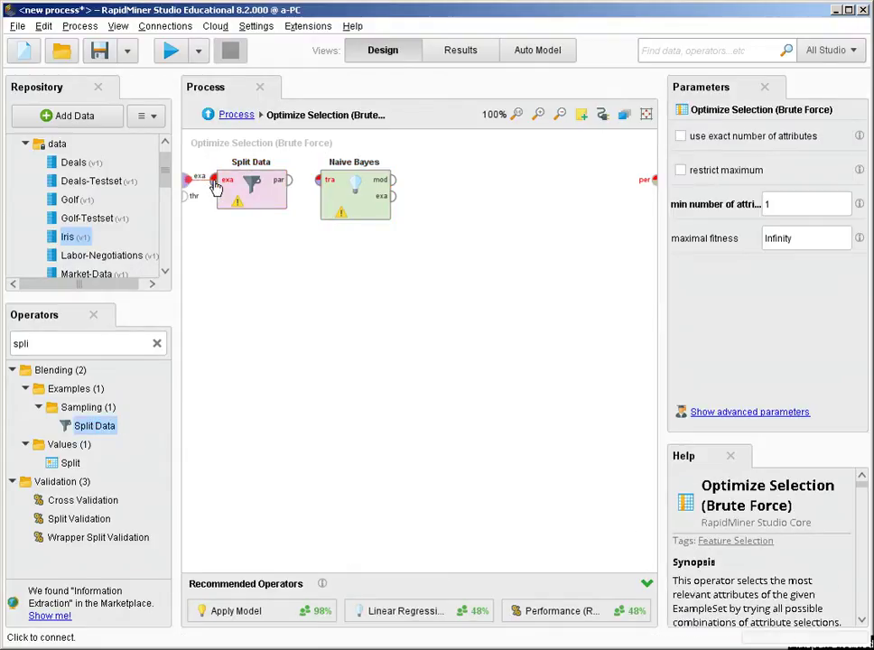
pyautogui.click(216, 186)
# Step: Define two Split Data partitions with the ratios 0.7 and 0.3
pyautogui.click(259, 193)
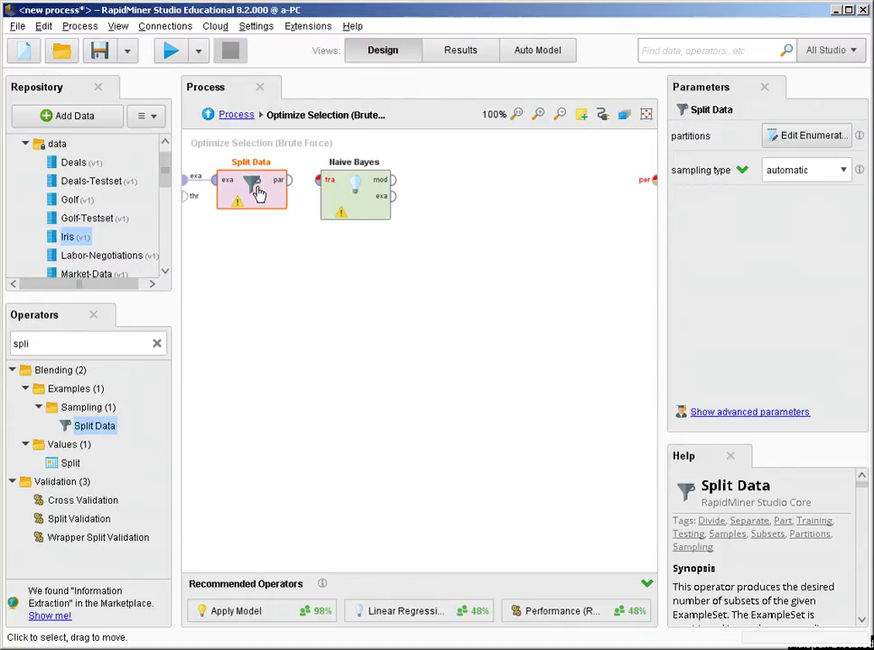
pyautogui.click(806, 140)
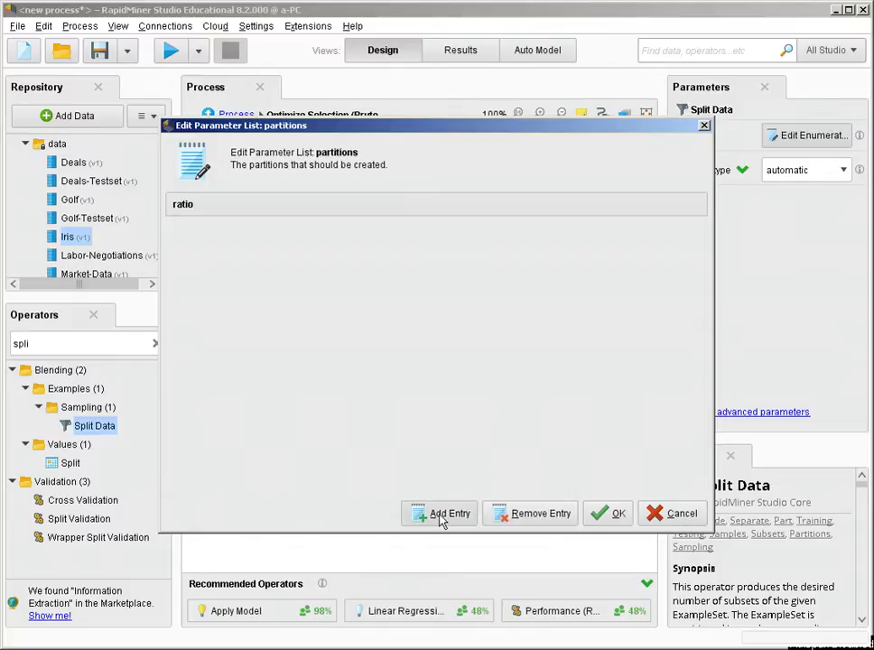
pyautogui.click(441, 519)
pyautogui.click(441, 519)
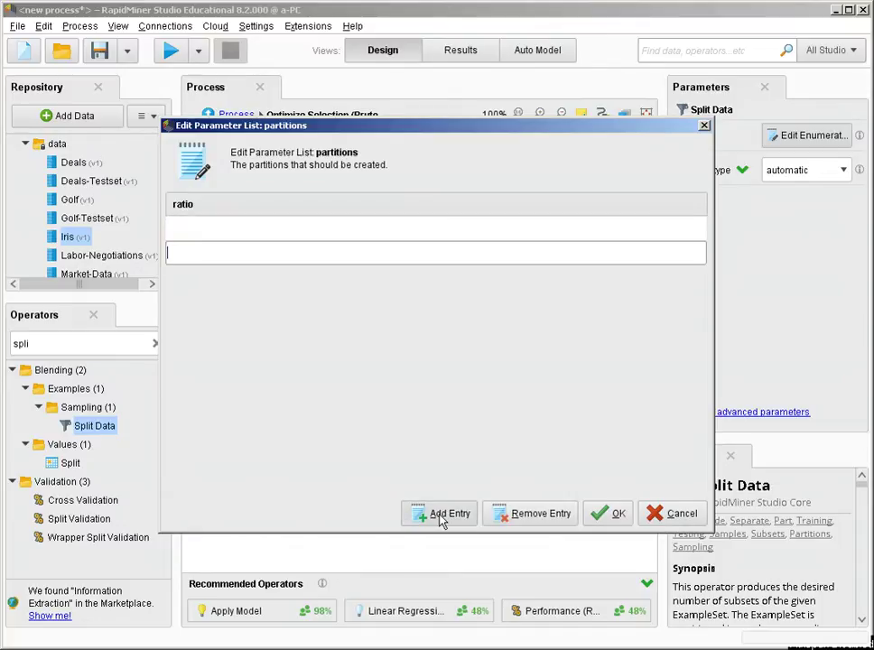
pyautogui.click(250, 229)
pyautogui.write('0.')
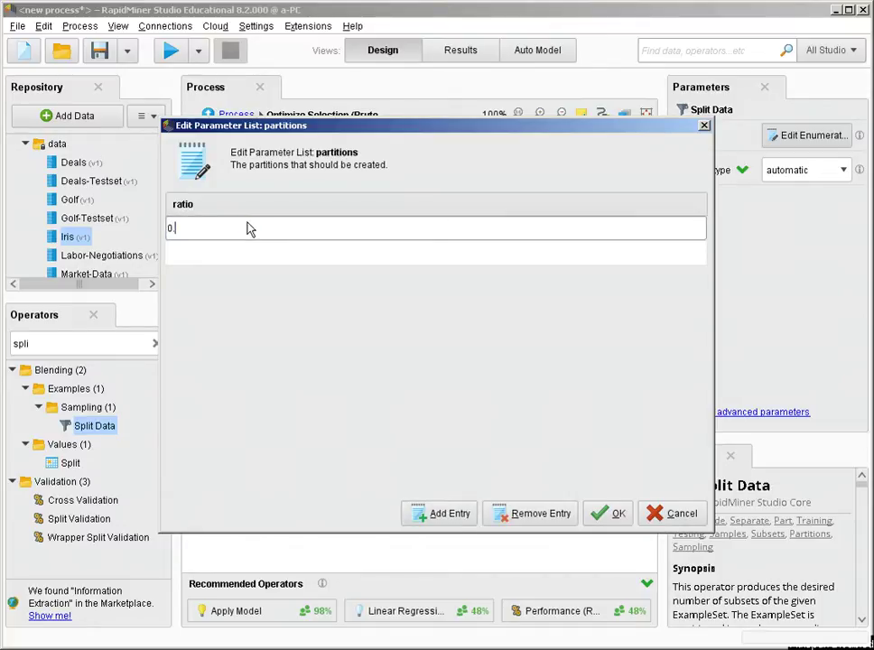
pyautogui.write('7')
pyautogui.click(226, 257)
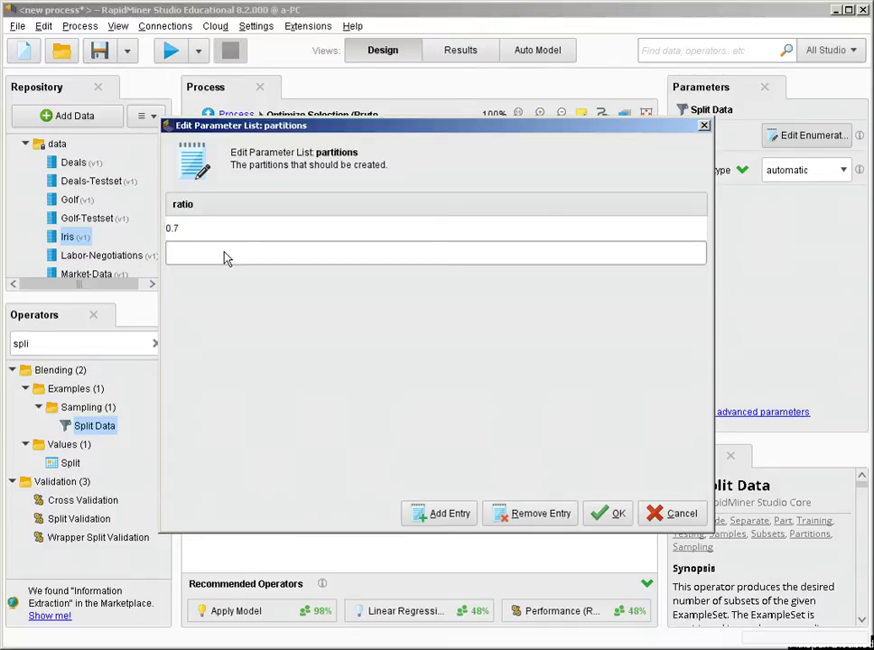
pyautogui.write('0.3')
pyautogui.click(610, 513)
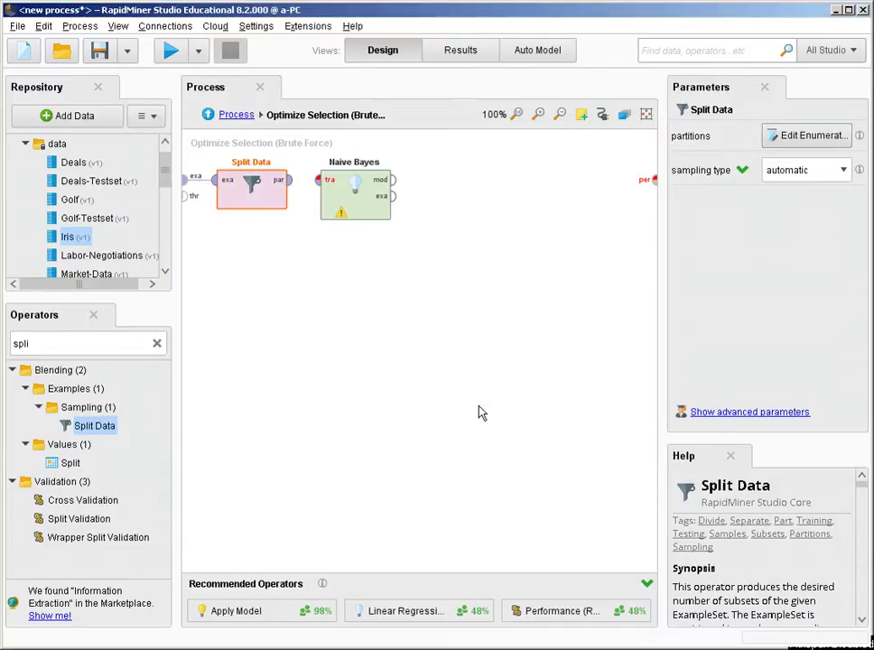
# Step: Connect Split Data's first partition output to the training input of Naive Bayes
pyautogui.click(289, 180)
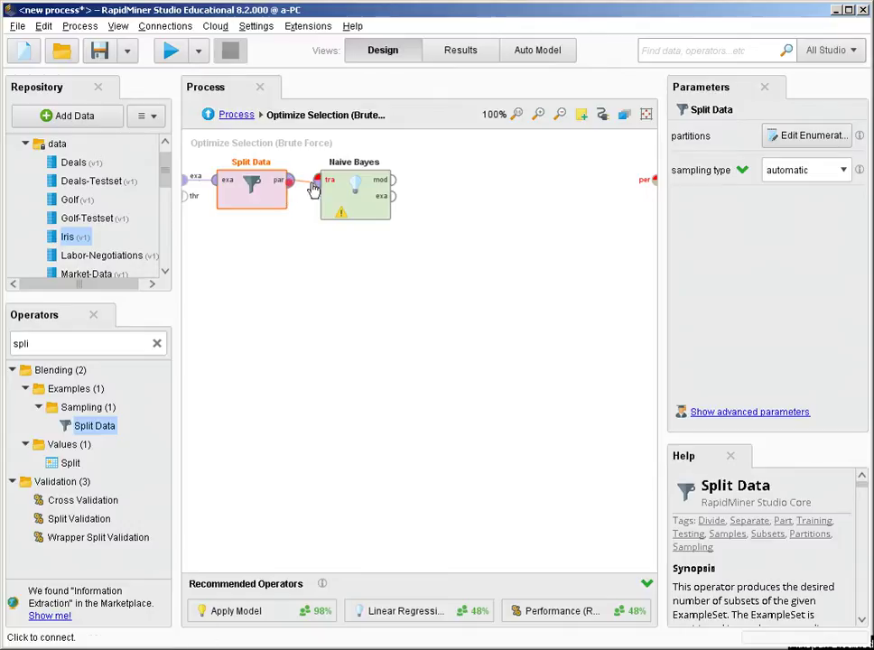
pyautogui.click(316, 181)
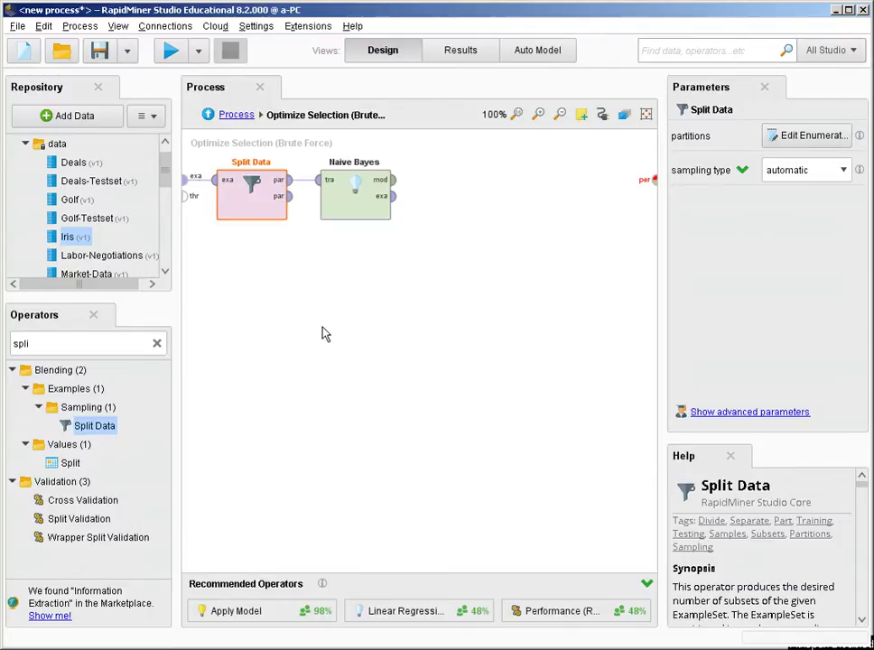
pyautogui.click(323, 331)
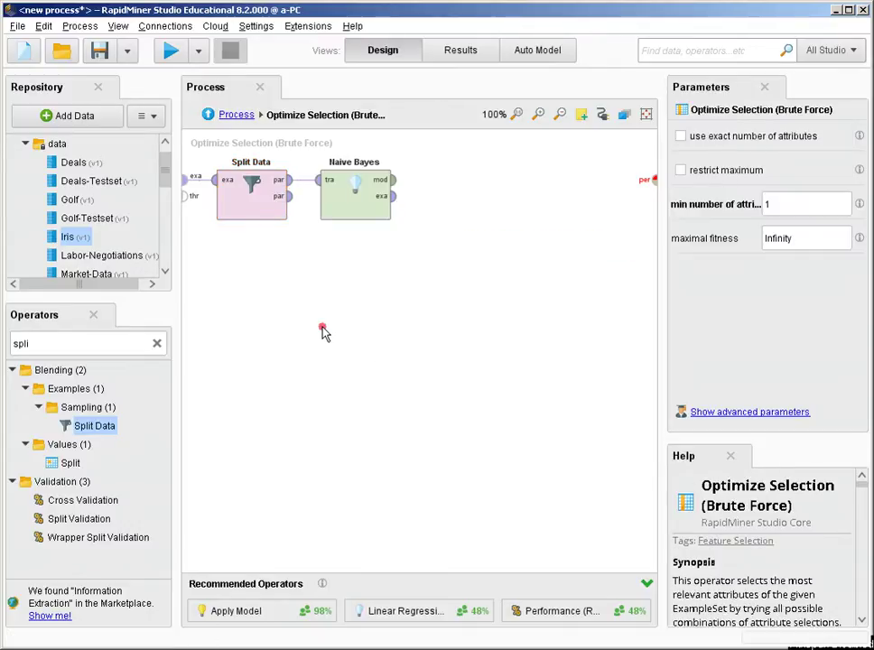
# Step: Find the Apply Model operator and add it after Naive Bayes in the subprocess
pyautogui.click(159, 345)
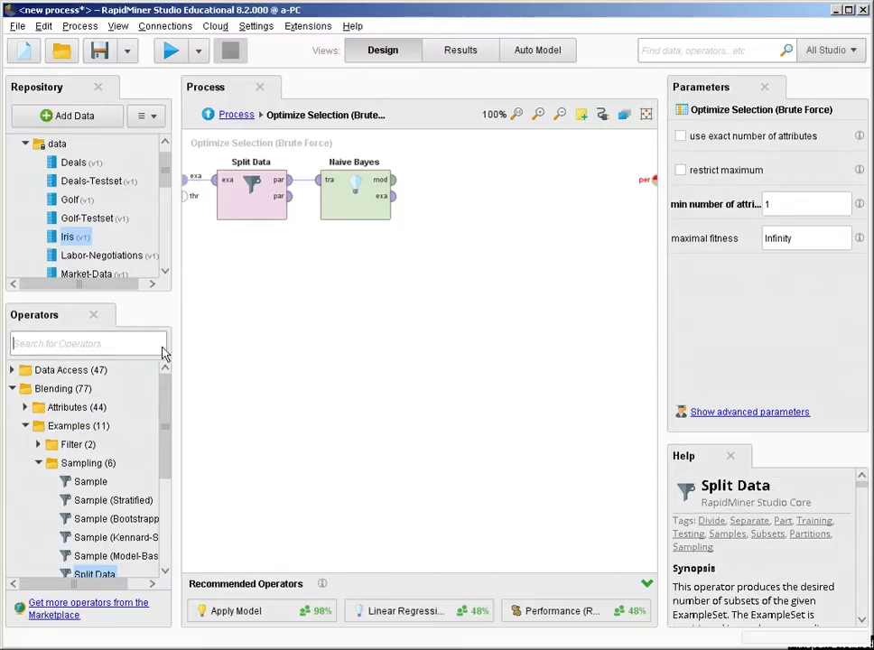
pyautogui.write('app')
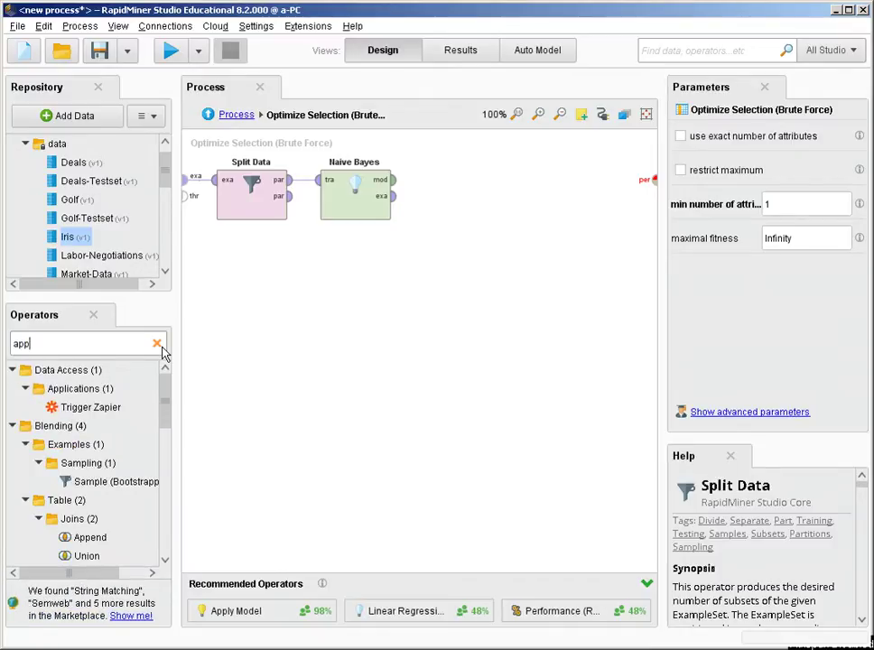
pyautogui.press('BackSpace')
pyautogui.write('pl')
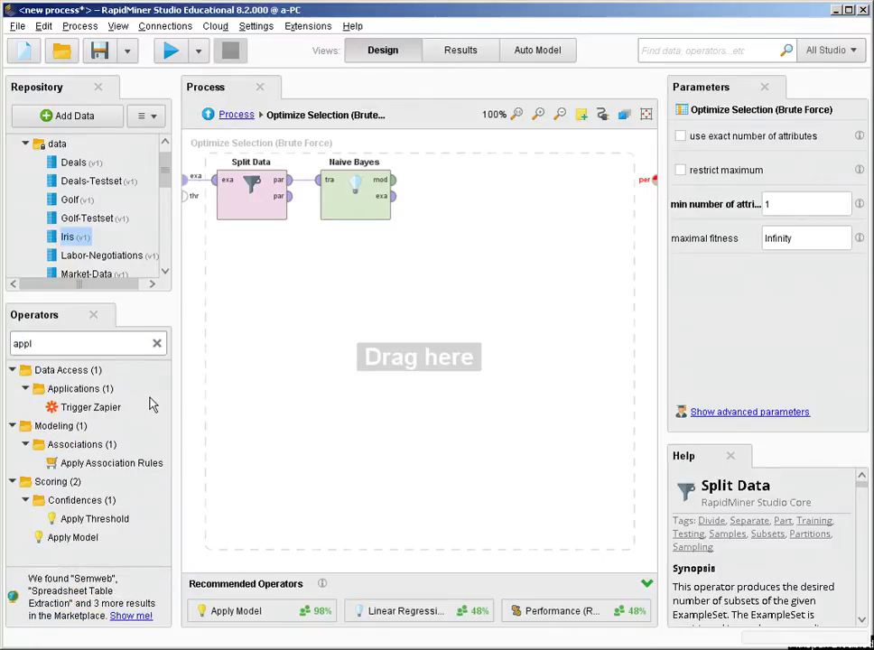
pyautogui.moveTo(84, 537); pyautogui.dragTo(465, 182)
# Step: Feed Apply Model with the Naive Bayes model and Split Data's second partition, and move it below Naive Bayes
pyautogui.click(393, 180)
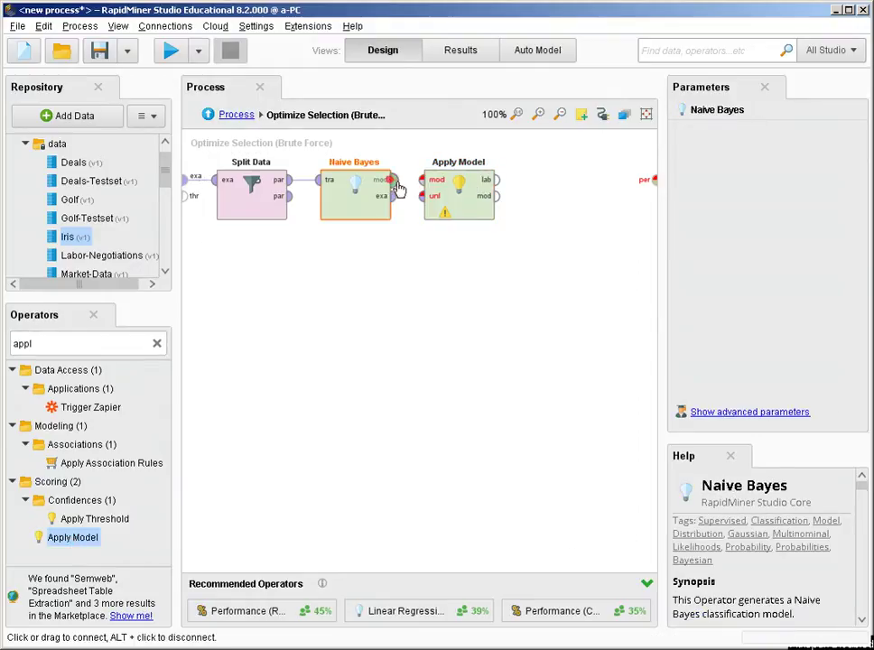
pyautogui.click(419, 181)
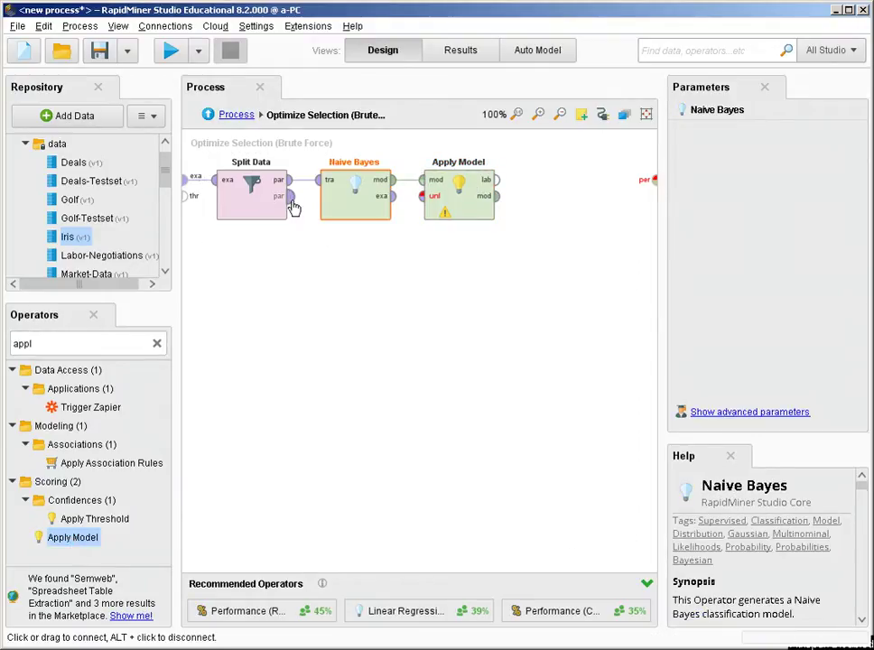
pyautogui.click(290, 197)
pyautogui.click(421, 195)
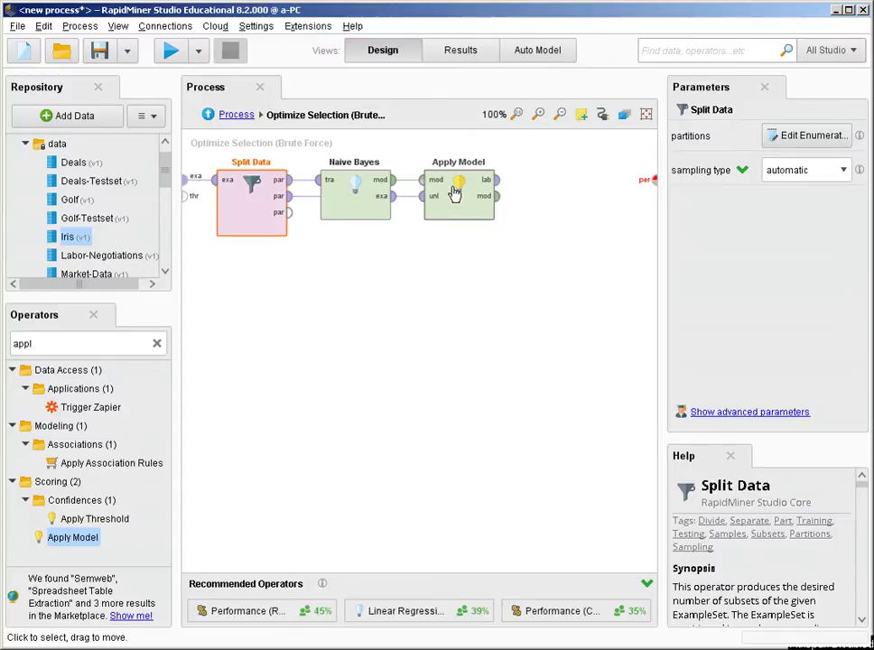
pyautogui.moveTo(434, 195); pyautogui.dragTo(382, 310)
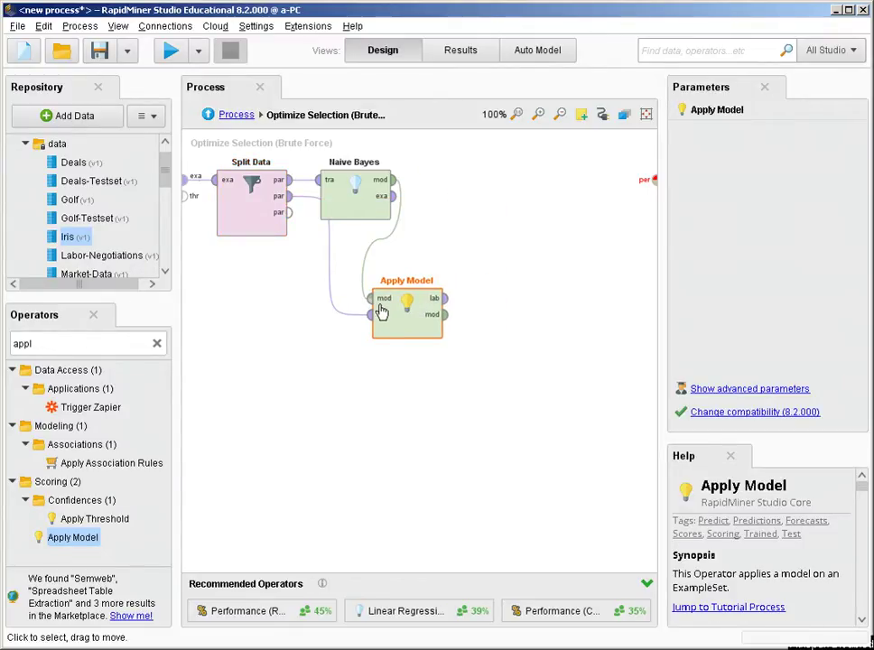
# Step: Add a Performance (Classification) operator between Apply Model's labelled output and the subprocess's performance output, and connect it to both
pyautogui.click(157, 344)
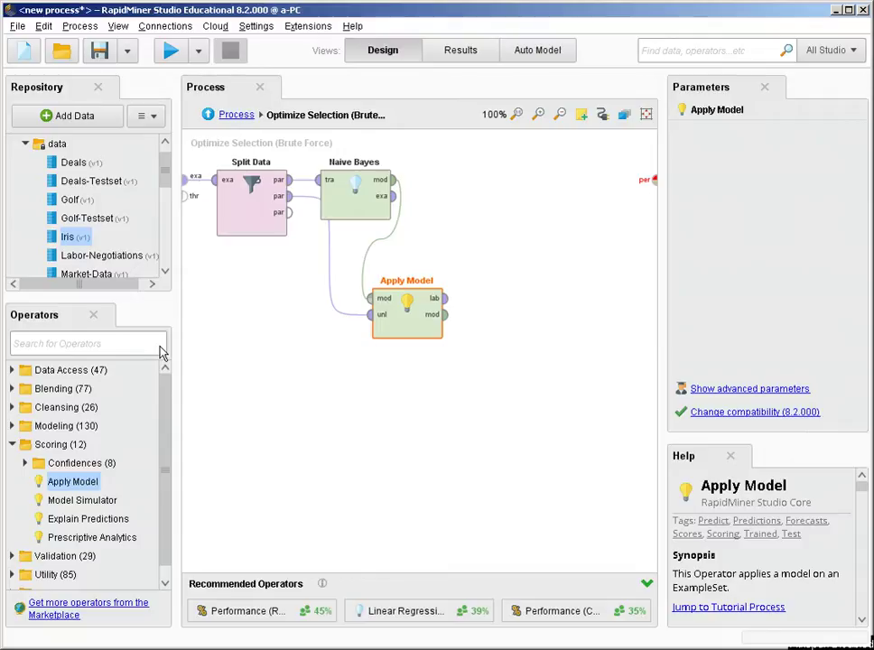
pyautogui.write('acc')
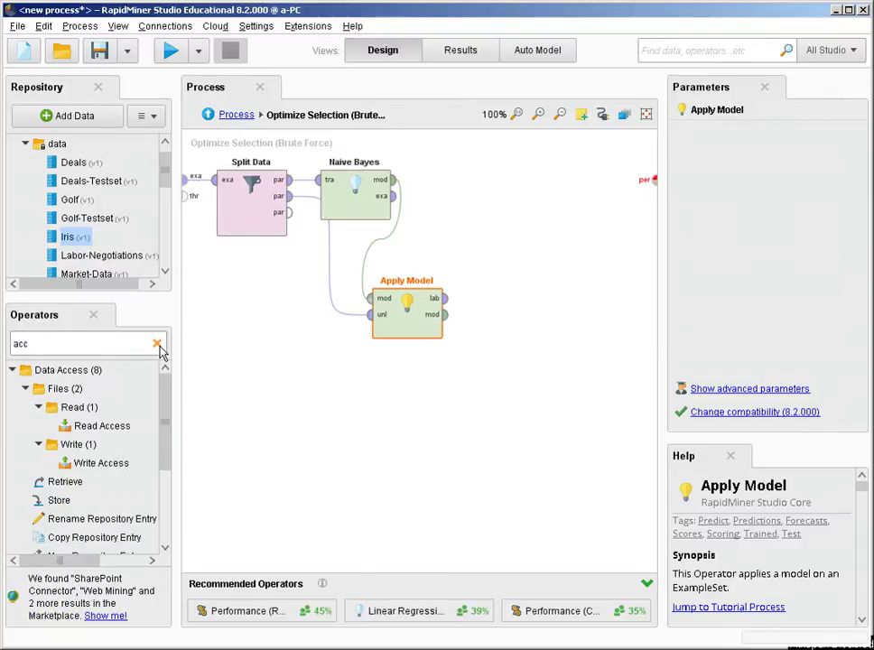
pyautogui.write('u')
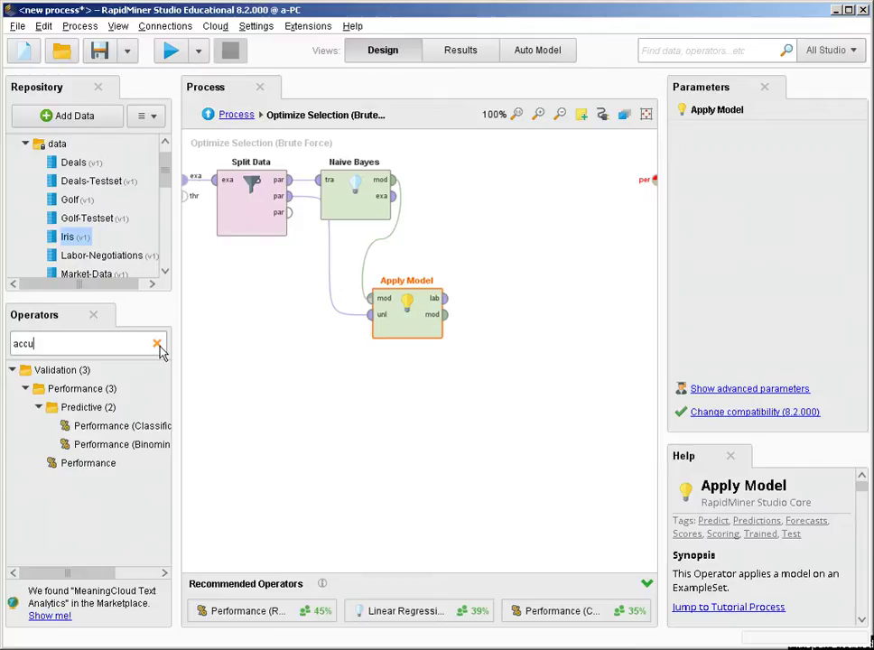
pyautogui.moveTo(150, 425); pyautogui.dragTo(531, 224)
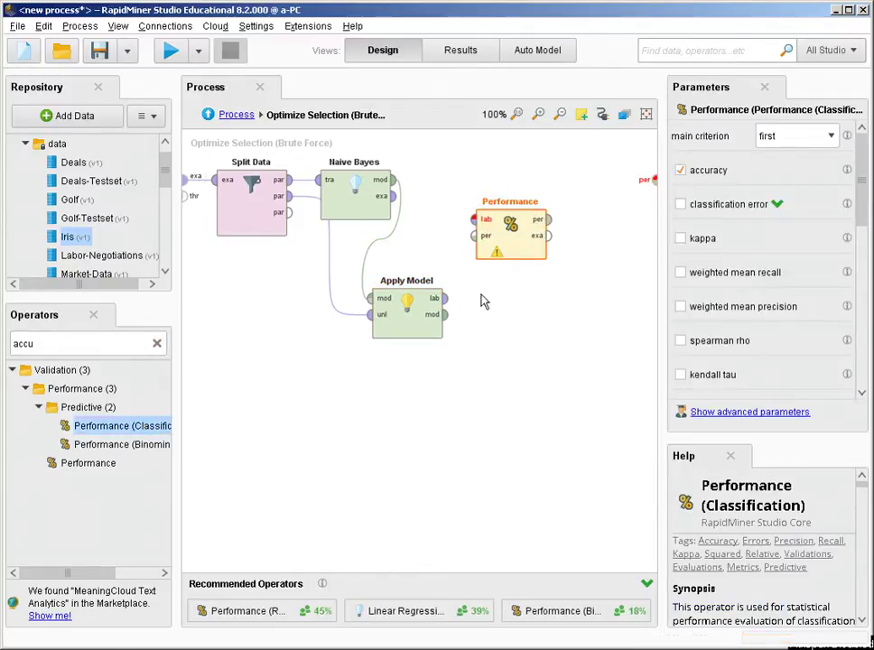
pyautogui.moveTo(451, 309); pyautogui.dragTo(474, 220)
pyautogui.moveTo(549, 219); pyautogui.dragTo(654, 187)
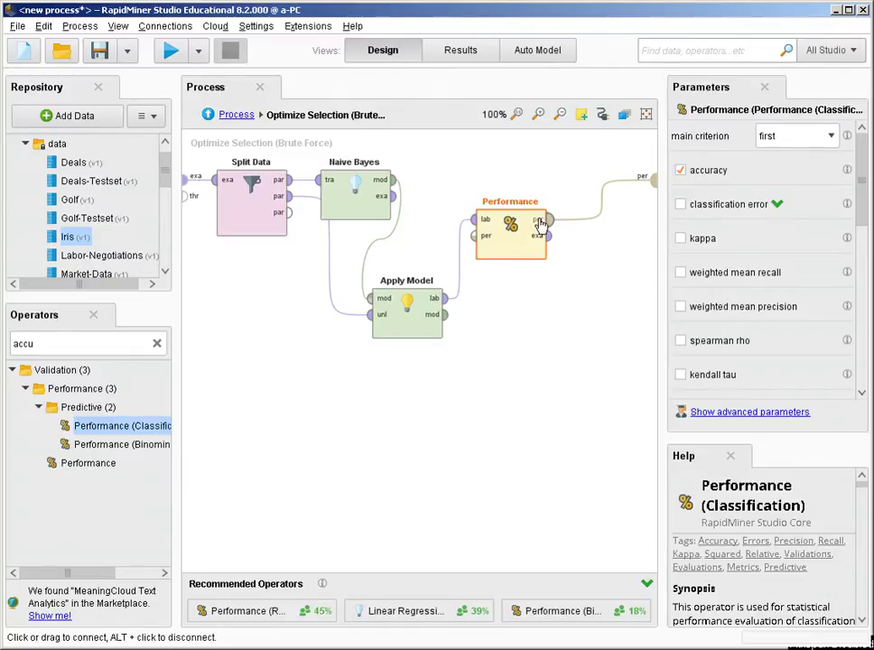
# Step: Return to the main process and run it, then inspect the weight of a4 in the brute-force selection results
pyautogui.click(237, 114)
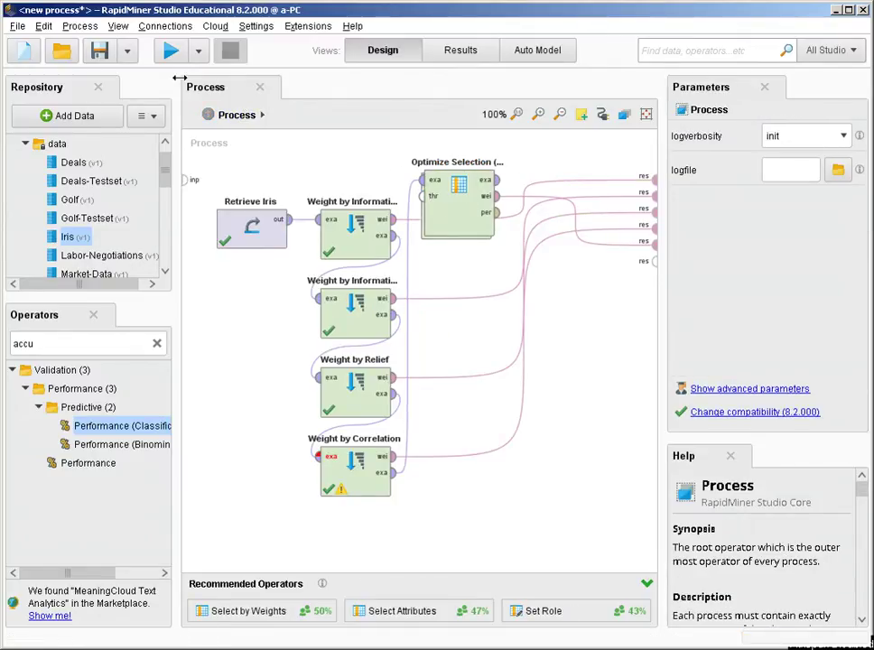
pyautogui.click(176, 57)
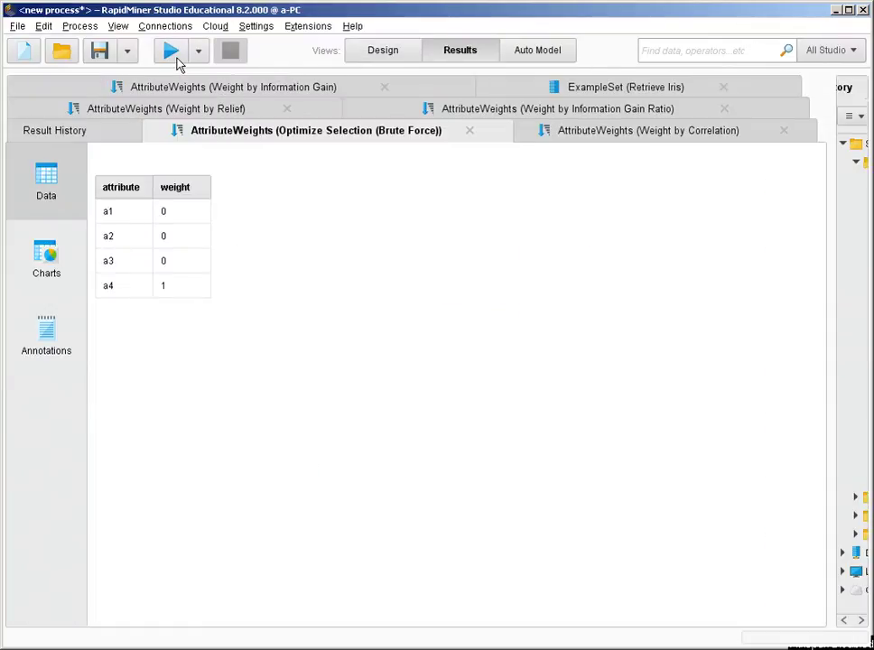
pyautogui.click(162, 298)
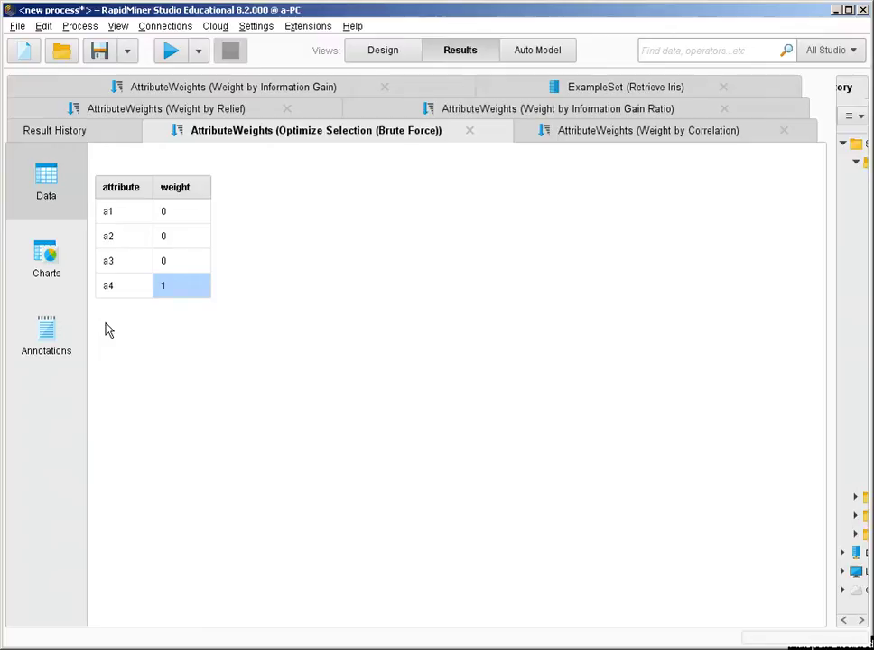
# Step: Go back to the process design and delete the Retrieve Iris operator
pyautogui.click(384, 51)
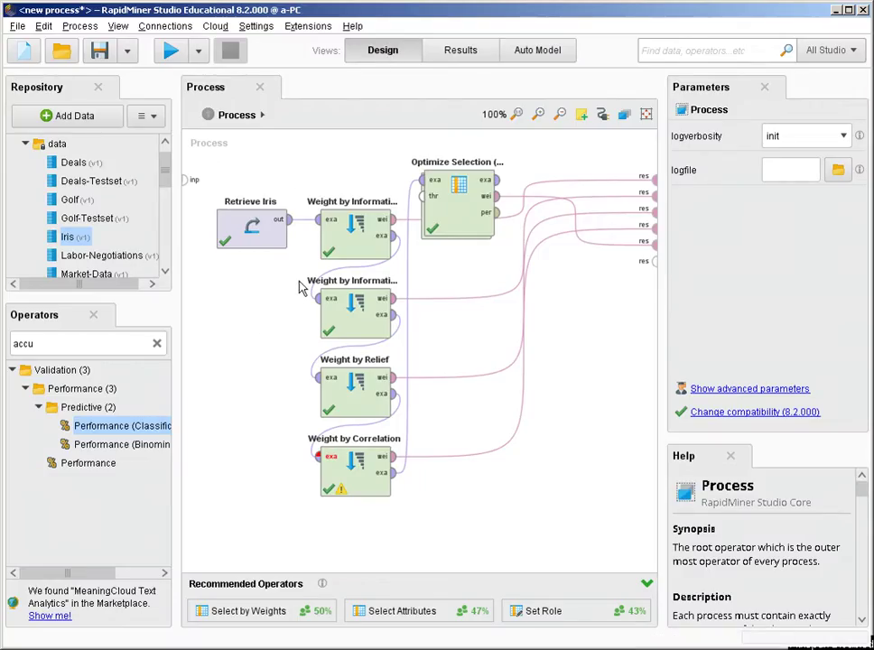
pyautogui.moveTo(299, 280); pyautogui.dragTo(205, 187)
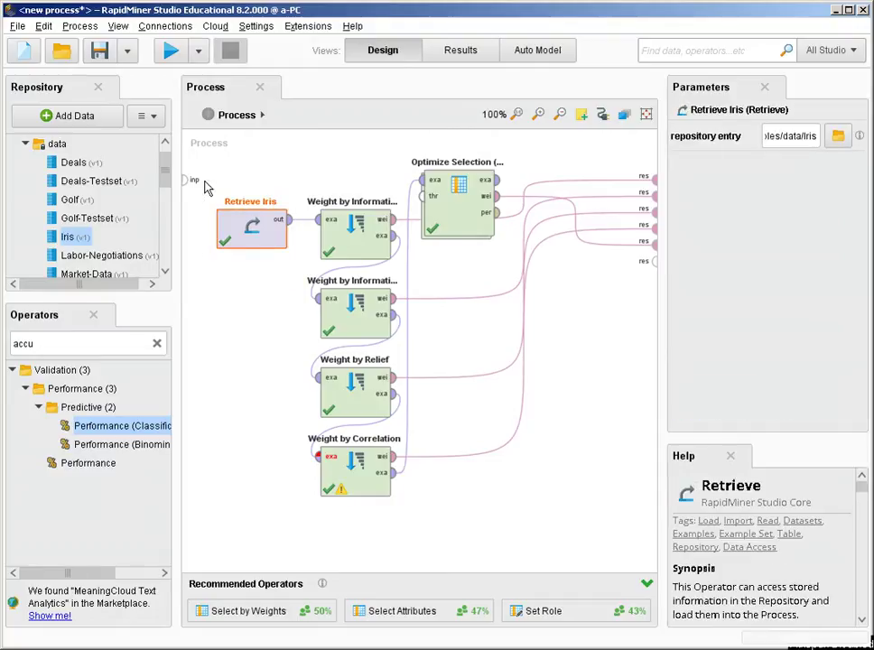
pyautogui.rightClick(253, 226)
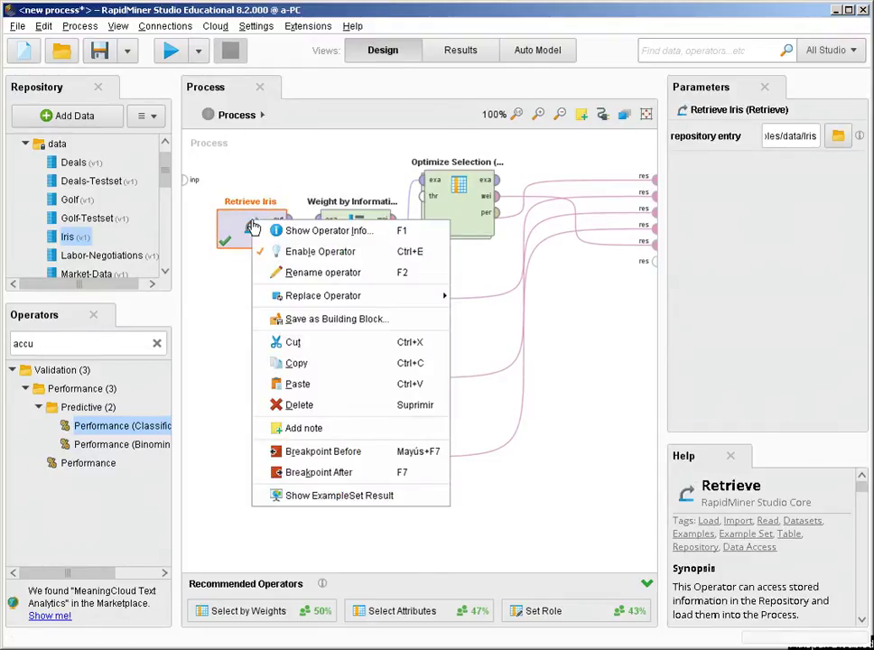
pyautogui.click(294, 404)
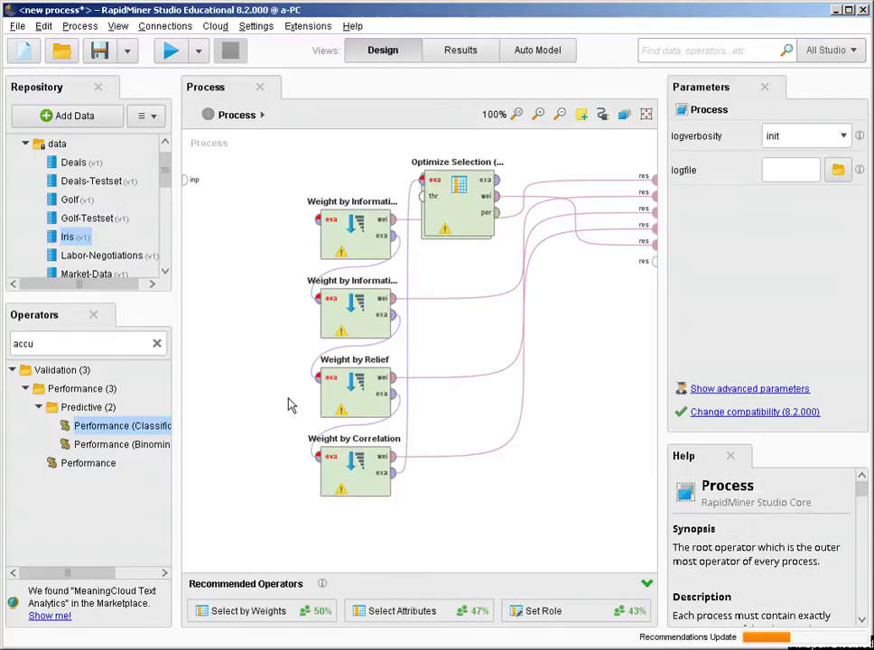
# Step: Feed the Titanic sample dataset into the first Weight by Information Gain operator and run the process
pyautogui.moveTo(170, 175); pyautogui.dragTo(171, 211)
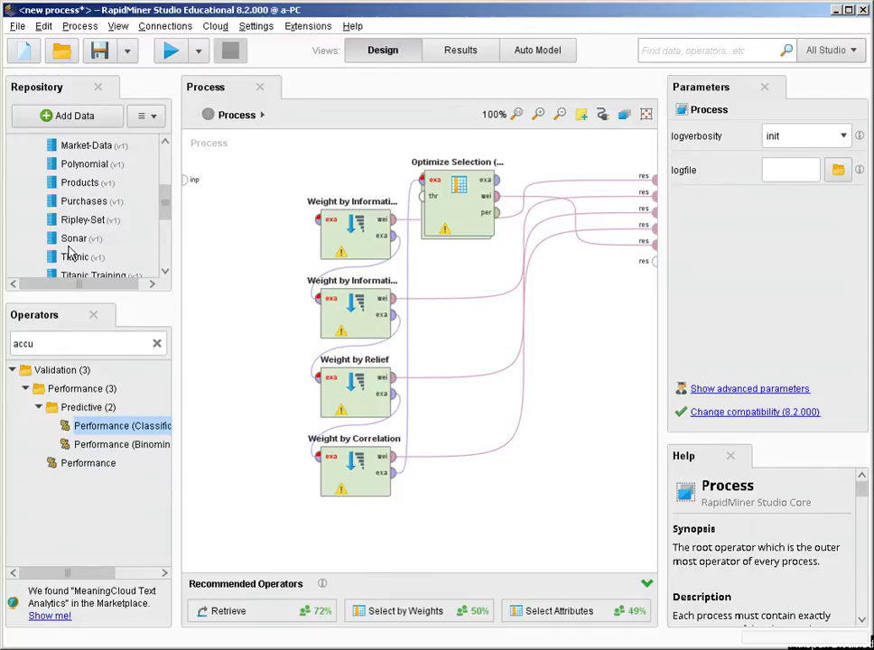
pyautogui.moveTo(72, 257); pyautogui.dragTo(210, 215)
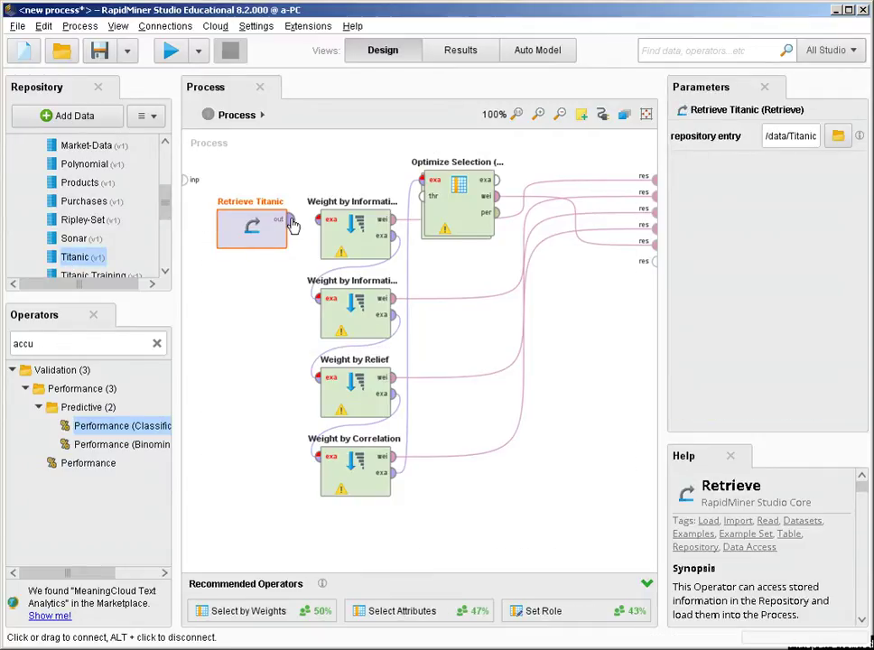
pyautogui.moveTo(292, 221); pyautogui.dragTo(314, 223)
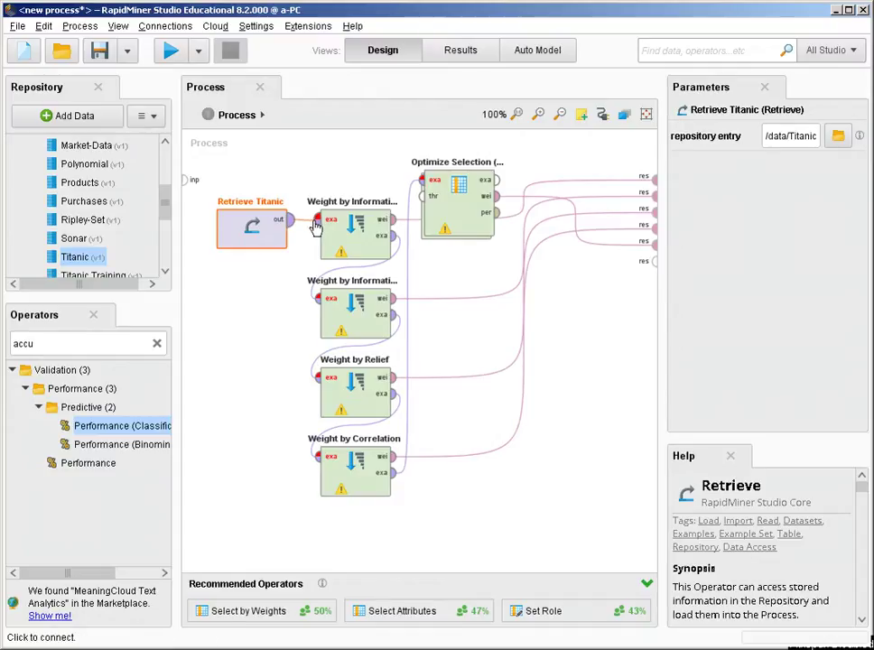
pyautogui.moveTo(314, 225)
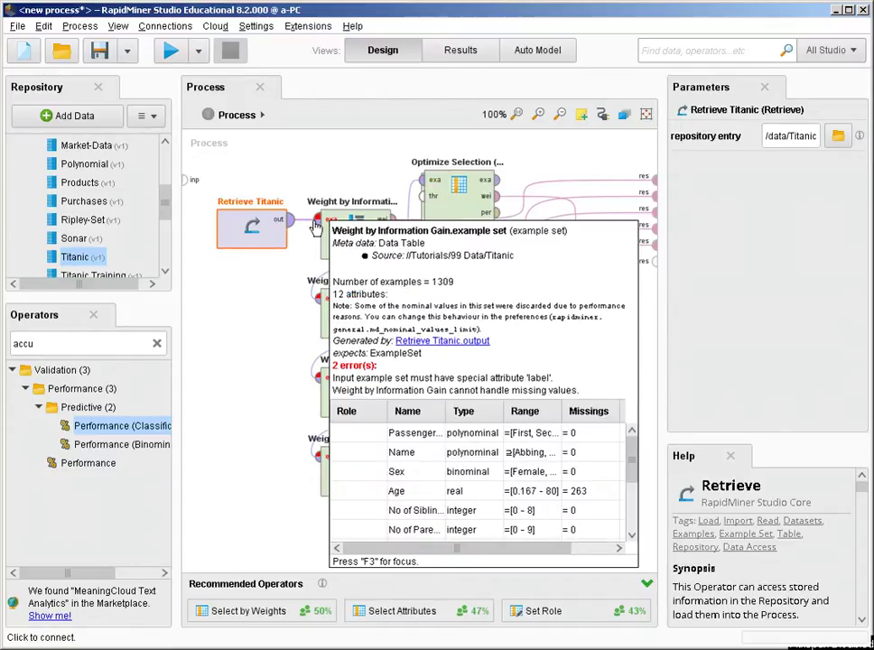
pyautogui.click(315, 225)
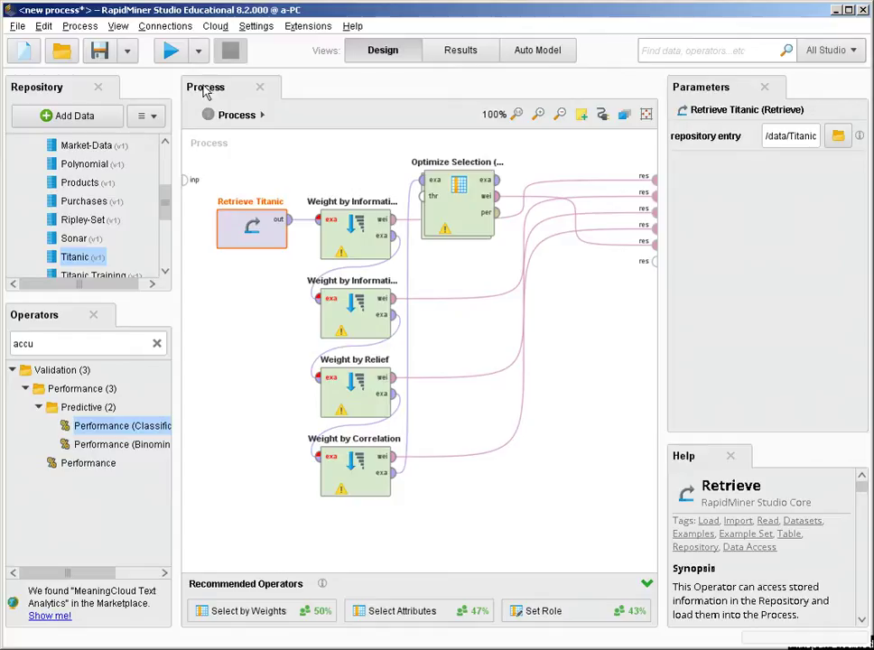
pyautogui.click(170, 52)
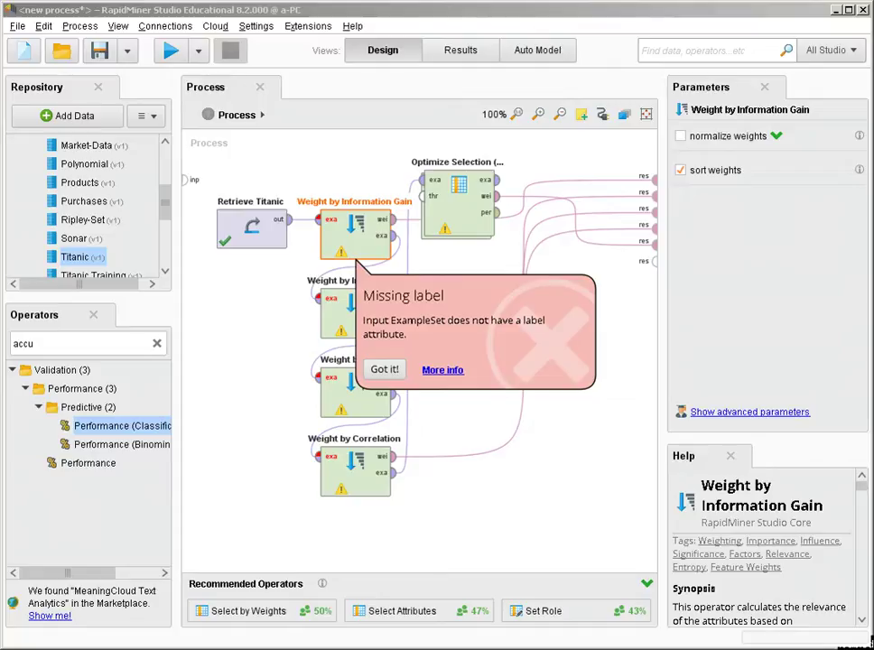
# Step: Find the Set Role operator and insert it between Retrieve Titanic and Weight by Information Gain
pyautogui.click(267, 237)
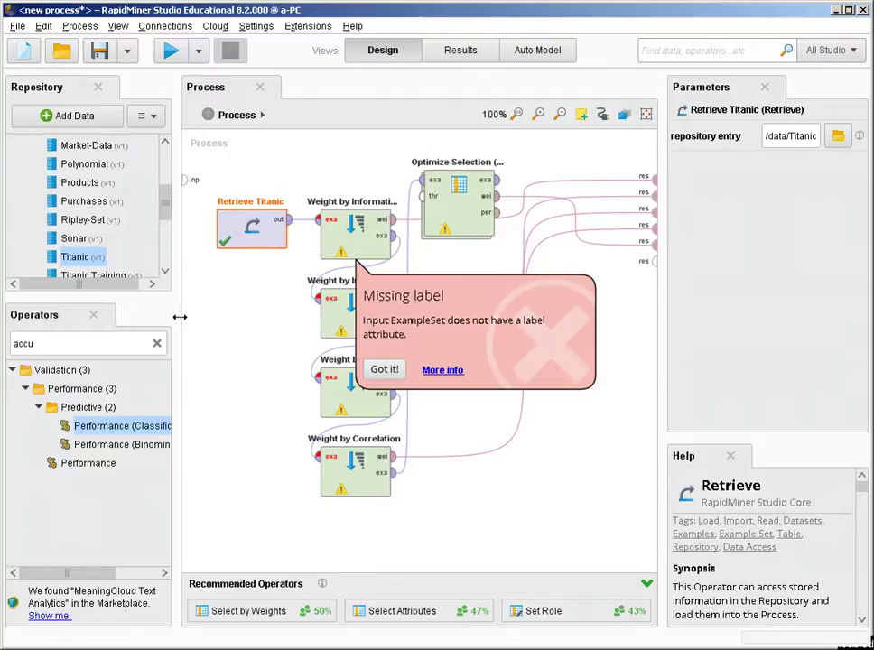
pyautogui.click(160, 343)
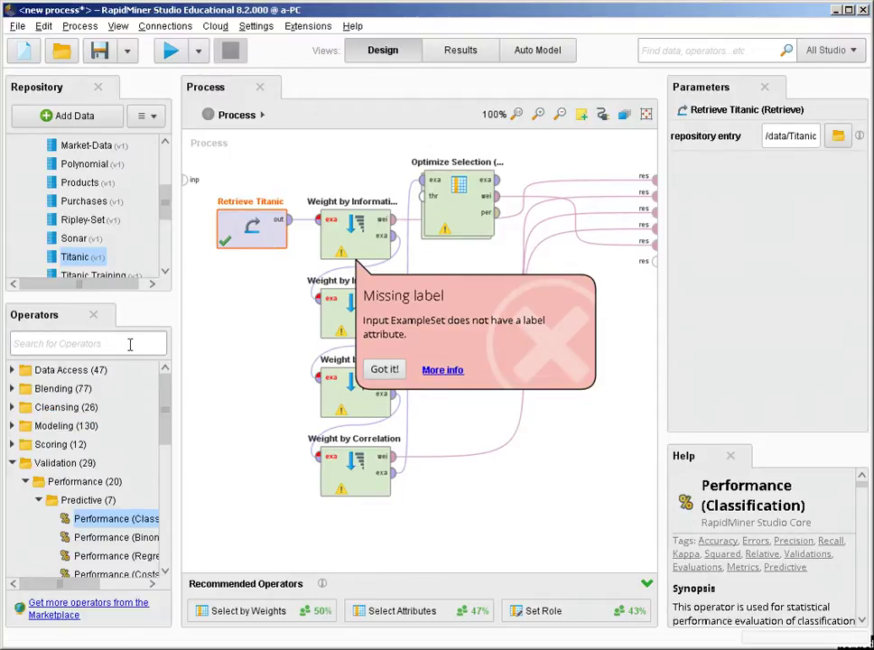
pyautogui.write('role')
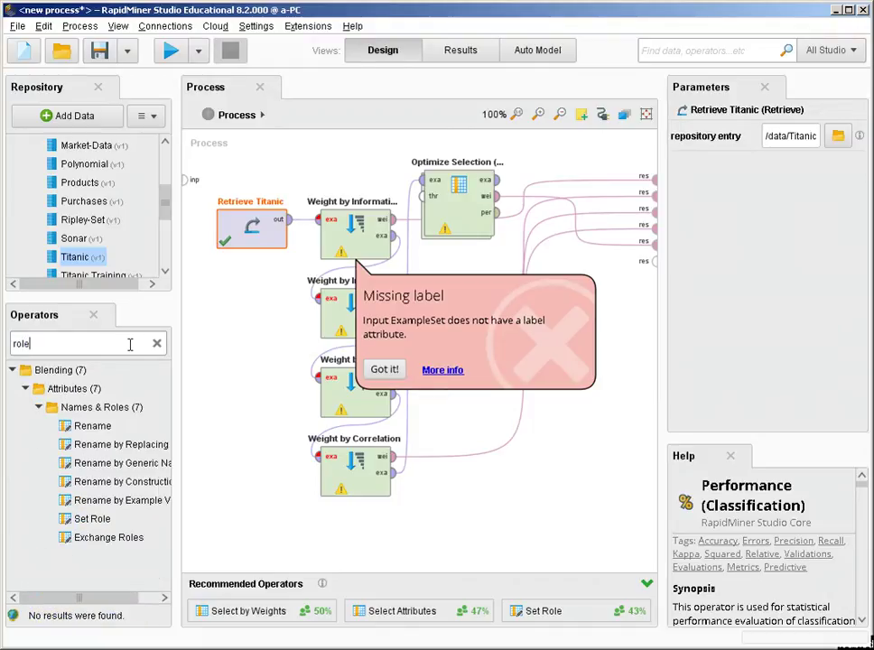
pyautogui.moveTo(94, 519); pyautogui.dragTo(255, 310)
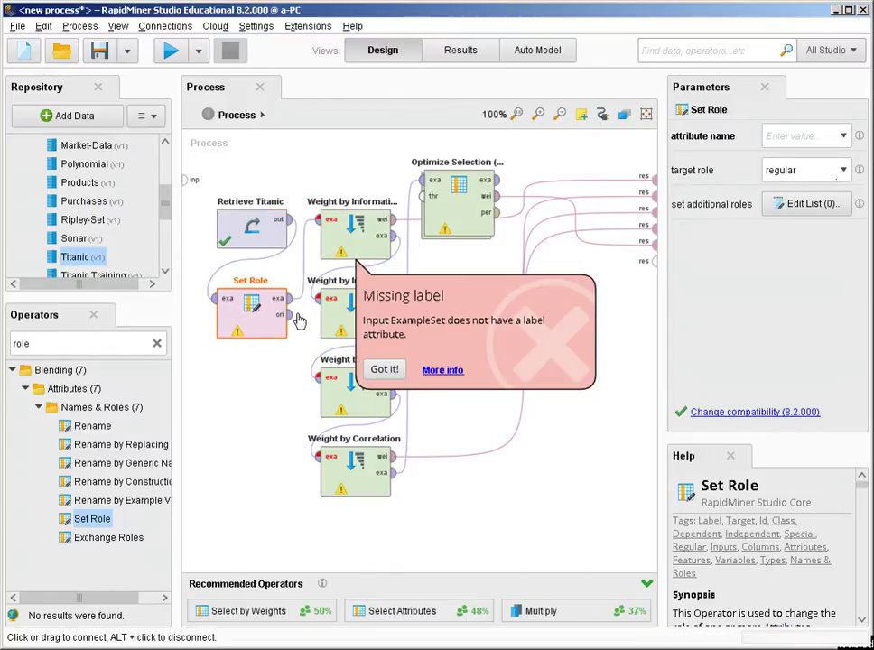
# Step: Configure Set Role to give the Survived attribute the target role label
pyautogui.click(844, 136)
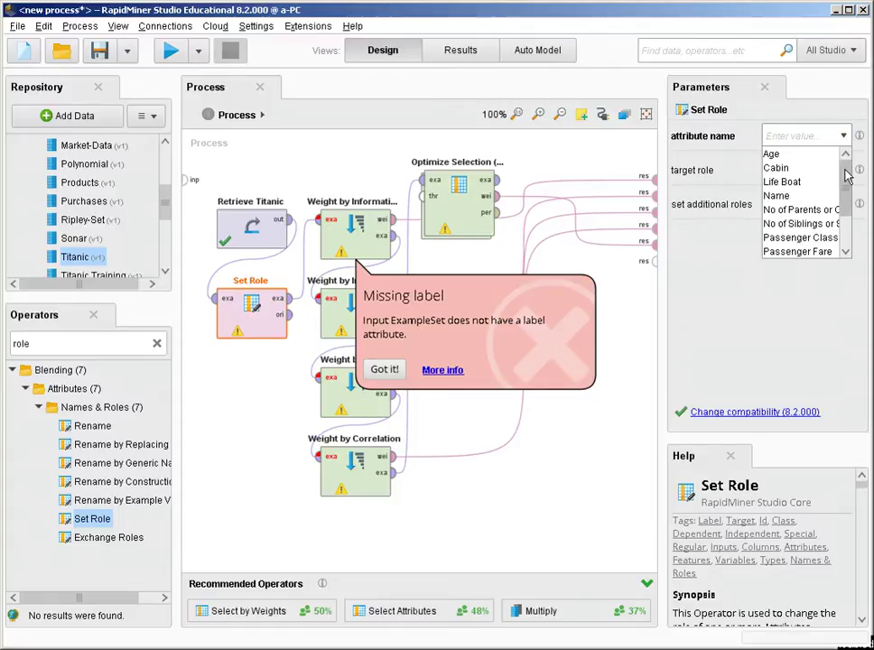
pyautogui.moveTo(848, 185); pyautogui.dragTo(848, 221)
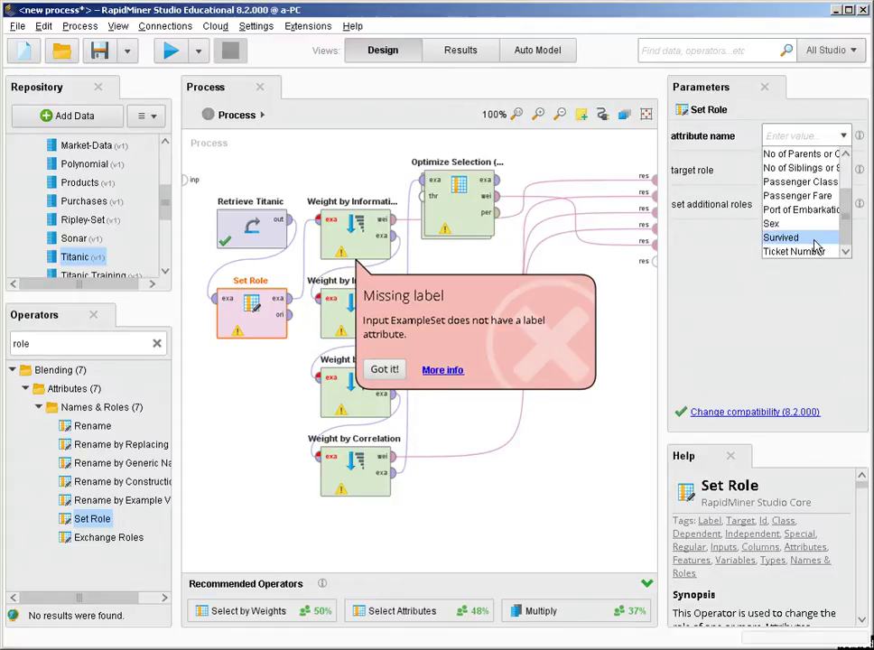
pyautogui.click(815, 239)
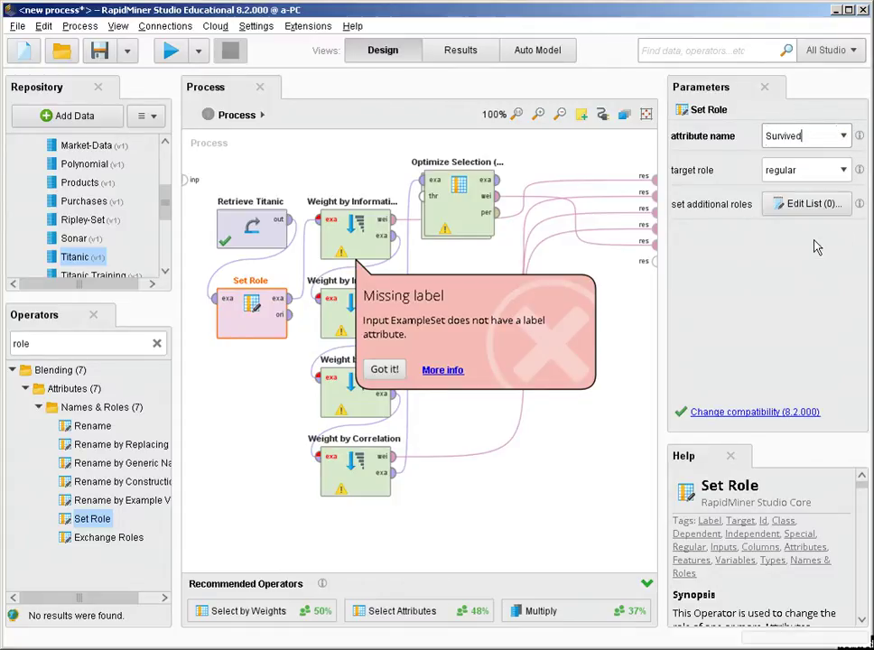
pyautogui.click(846, 171)
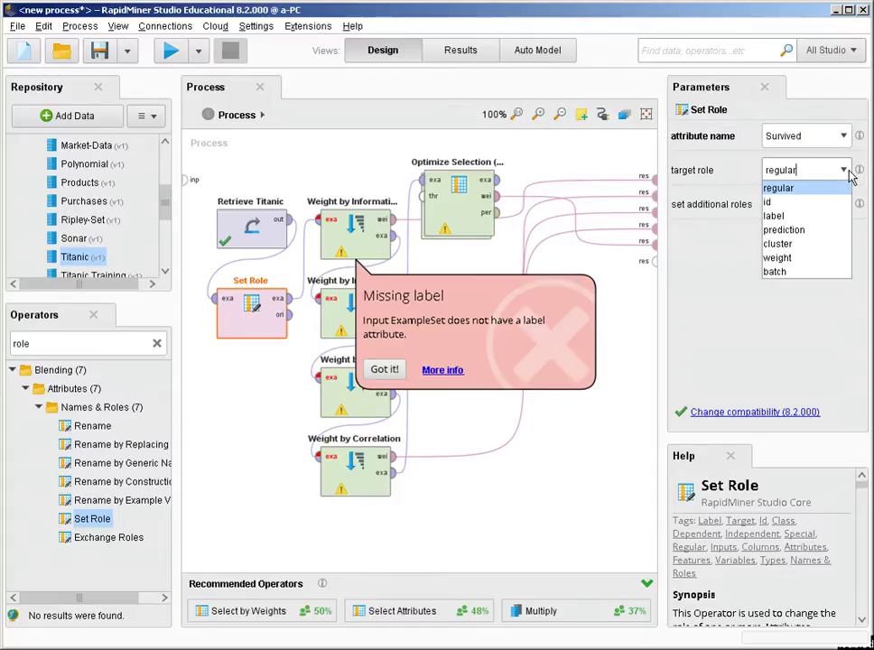
pyautogui.click(794, 218)
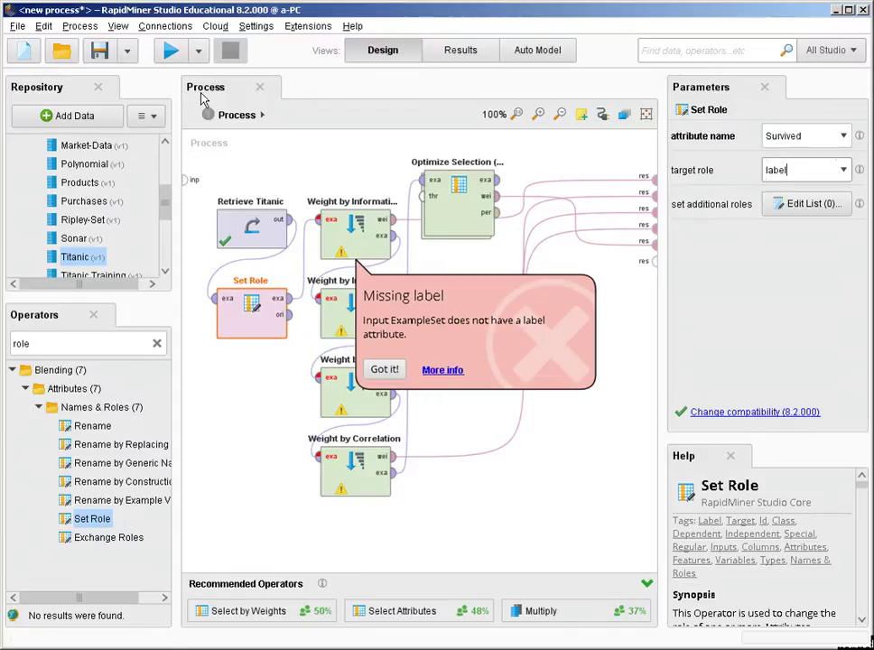
# Step: Run the process on the Titanic data and widen the attribute column of the brute-force selection weights
pyautogui.click(172, 52)
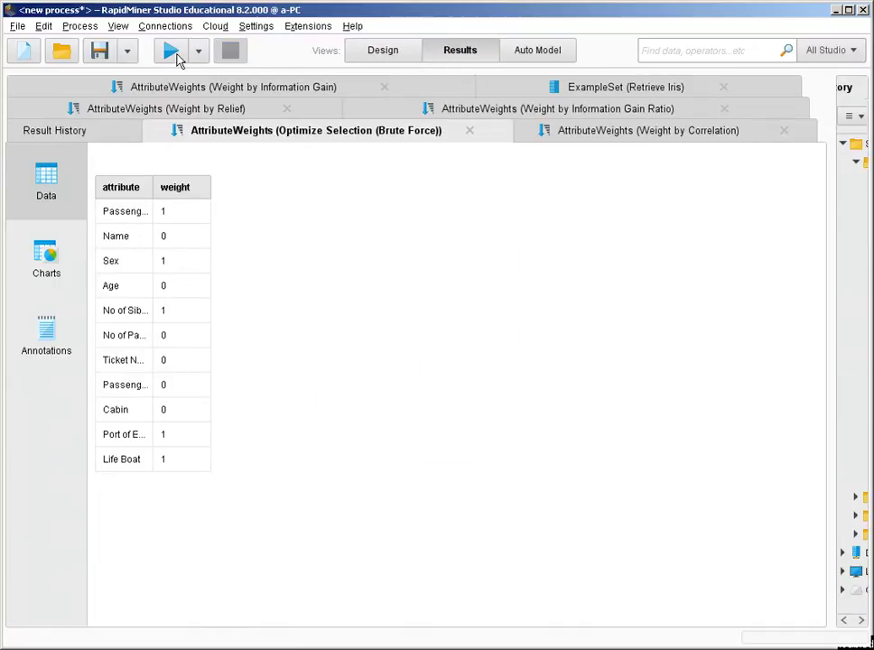
pyautogui.moveTo(153, 187); pyautogui.dragTo(213, 187)
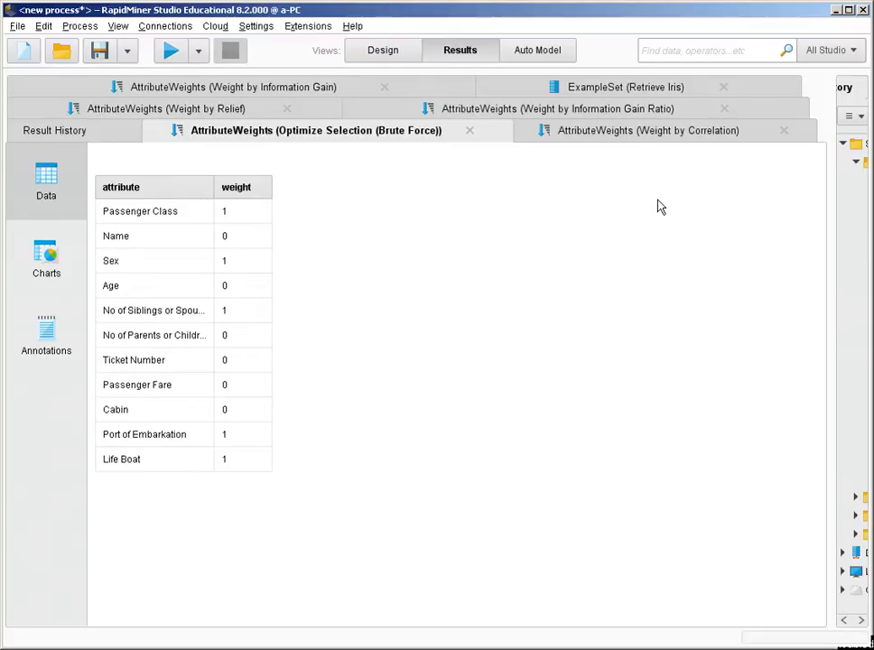
# Step: Examine the attribute weights from Weight by Correlation and Weight by Information Gain, widening each table's attribute column to read the names
pyautogui.click(690, 140)
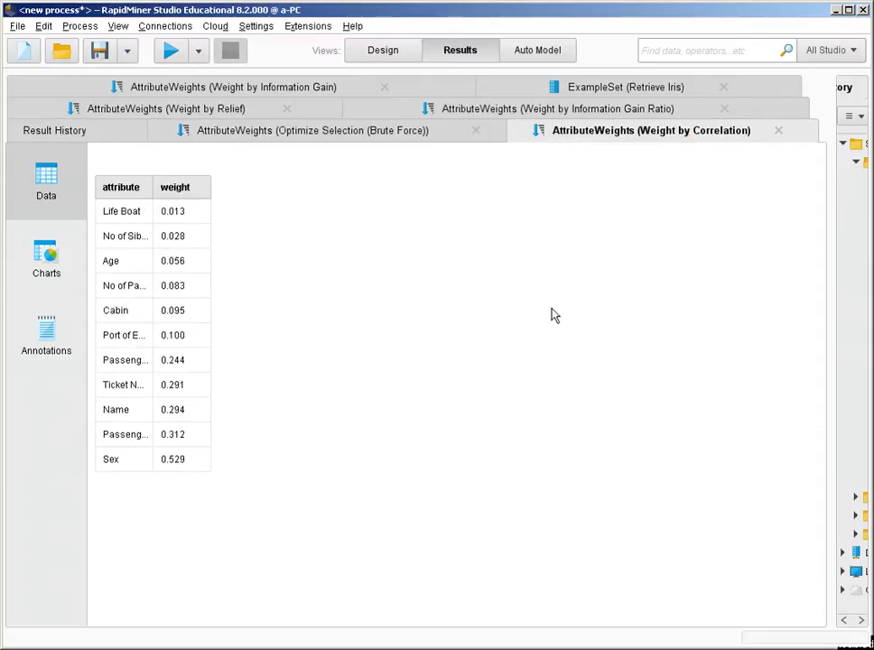
pyautogui.click(177, 467)
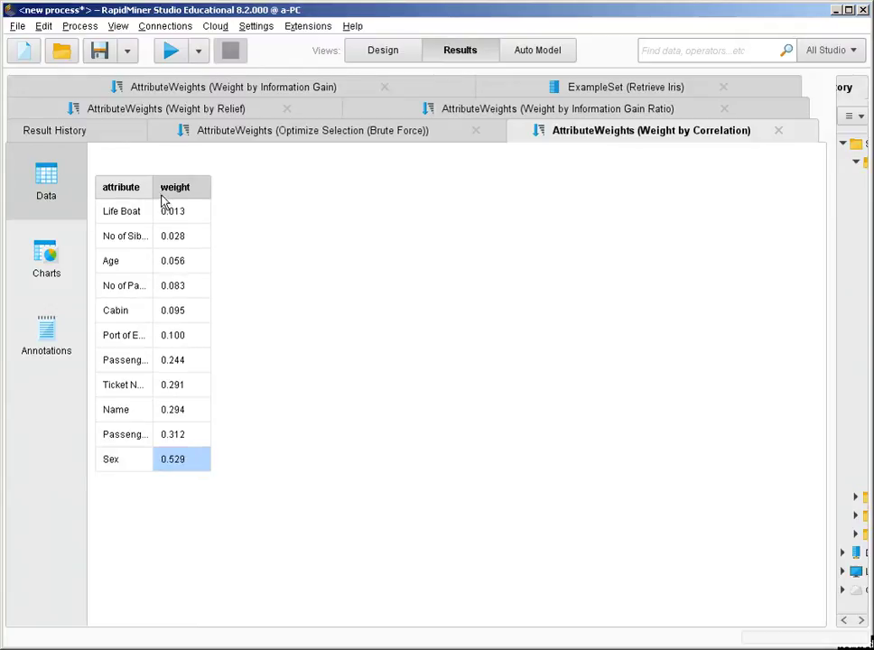
pyautogui.moveTo(153, 187); pyautogui.dragTo(210, 184)
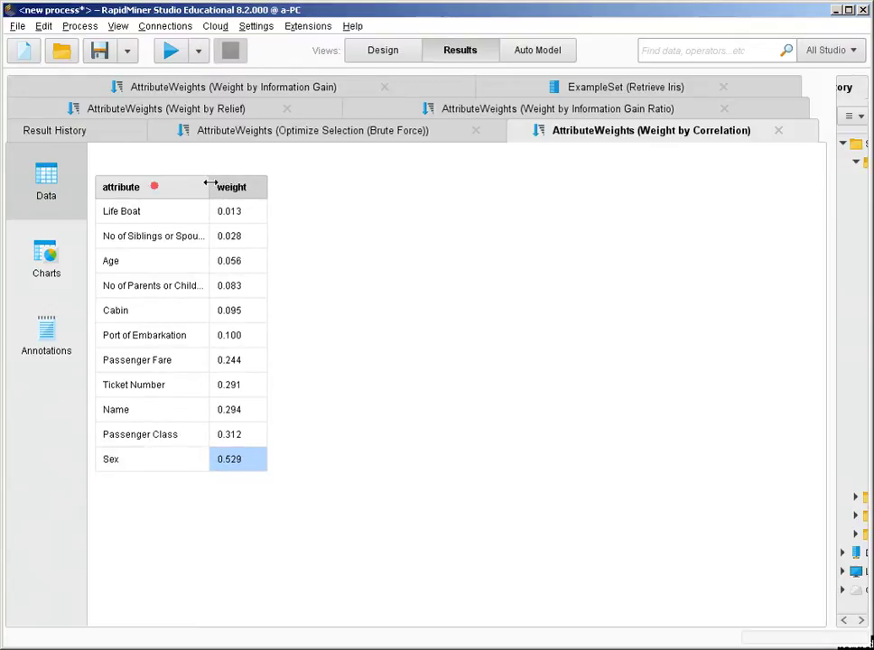
pyautogui.click(242, 411)
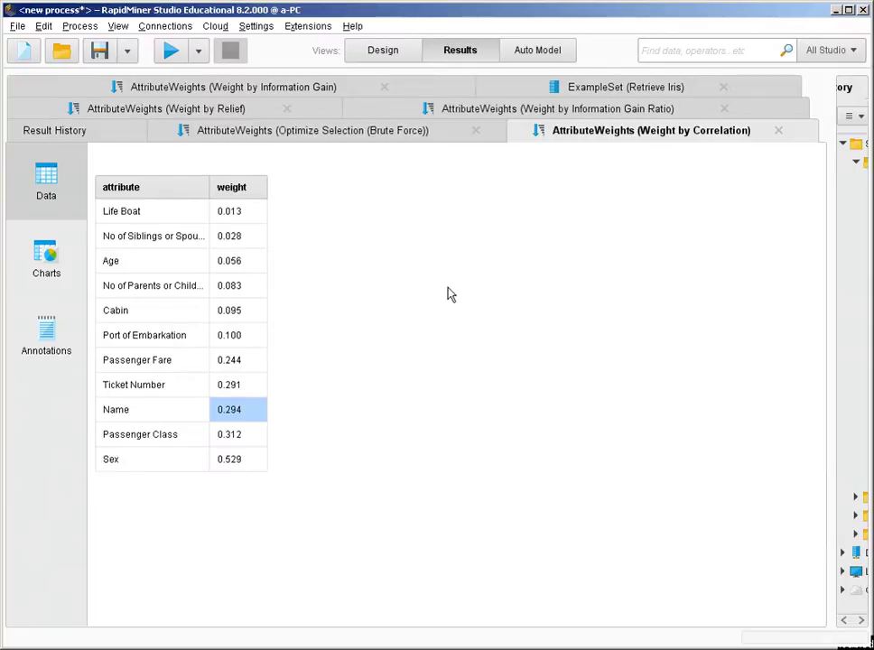
pyautogui.click(311, 86)
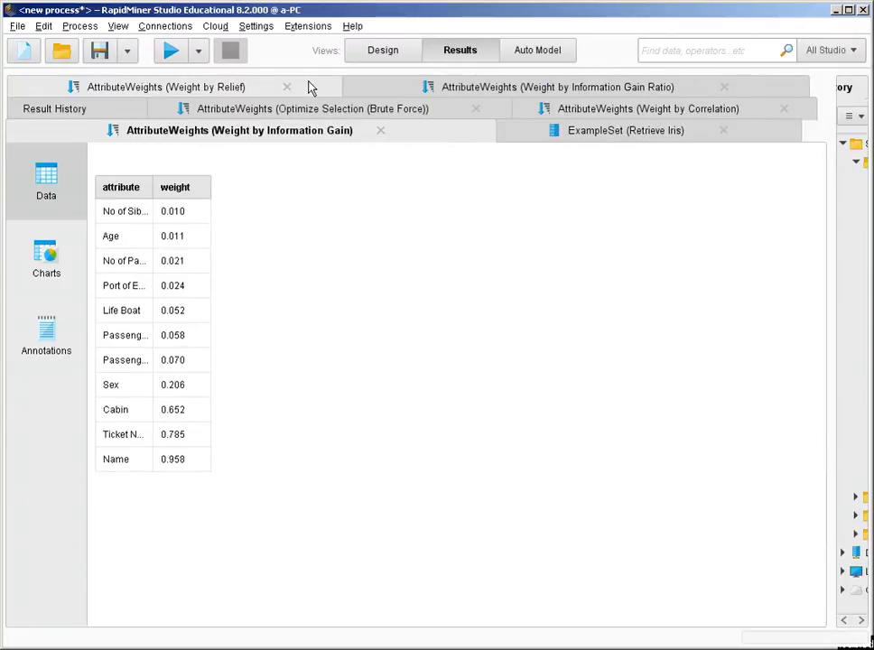
pyautogui.moveTo(152, 186); pyautogui.dragTo(284, 199)
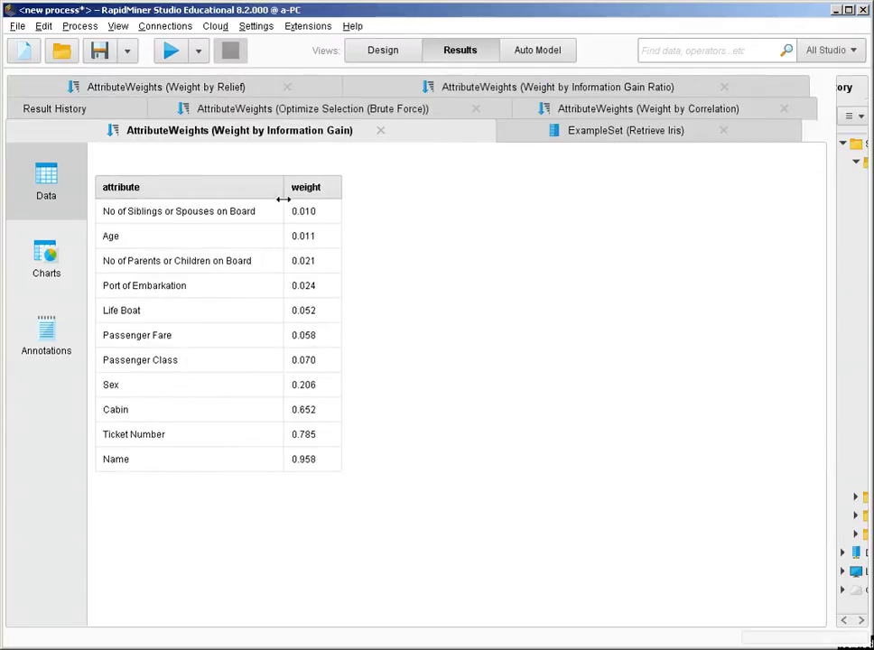
# Step: Examine the top-weighted attributes in the Information Gain and Information Gain Ratio results, widening the ratio table's attribute column
pyautogui.click(231, 466)
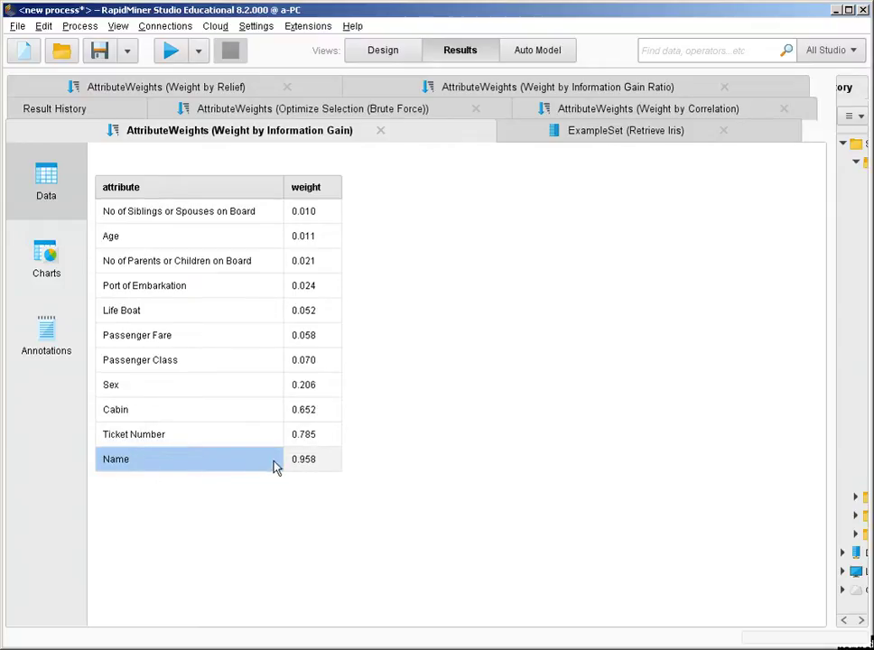
pyautogui.click(628, 93)
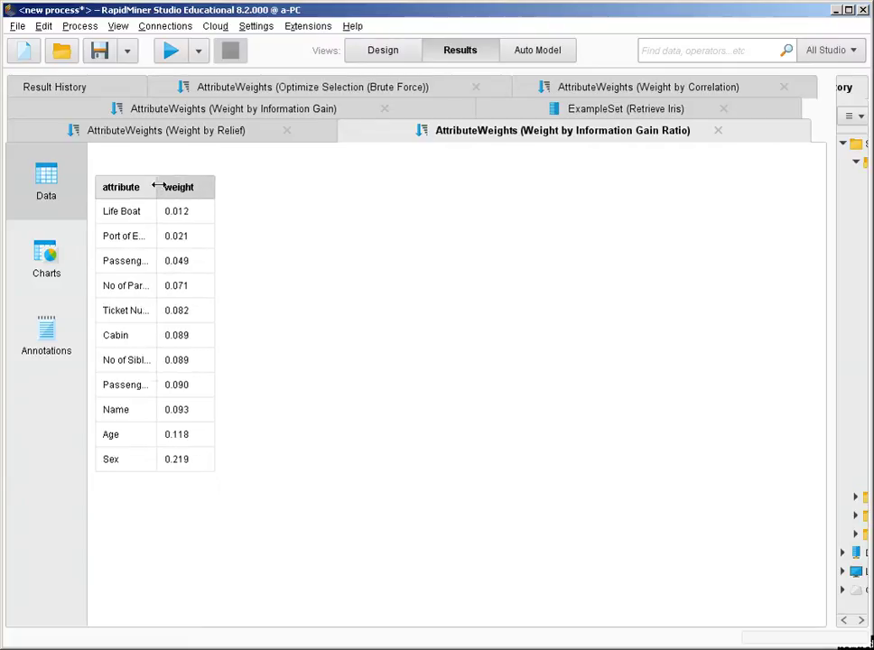
pyautogui.moveTo(154, 187); pyautogui.dragTo(211, 189)
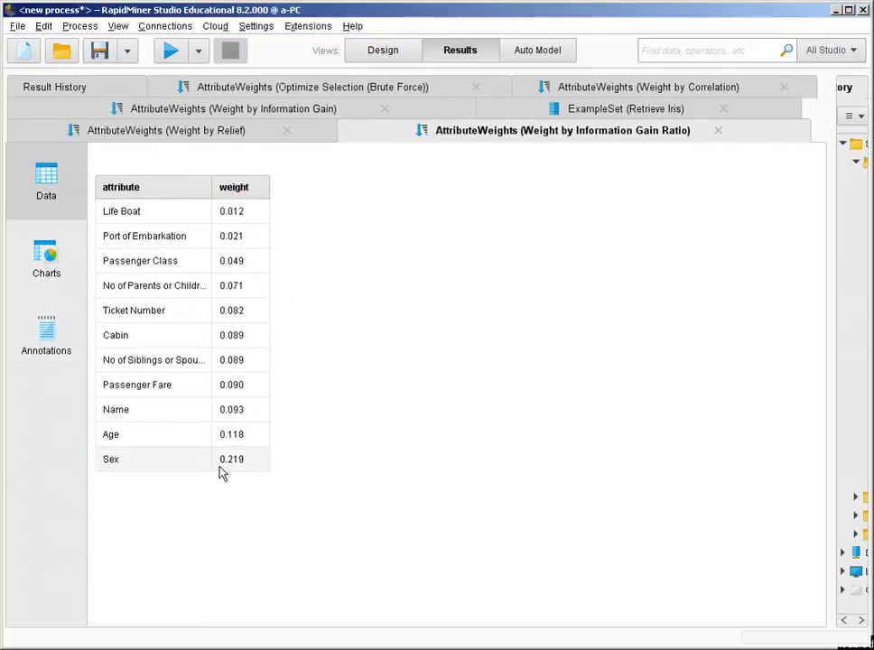
pyautogui.click(242, 458)
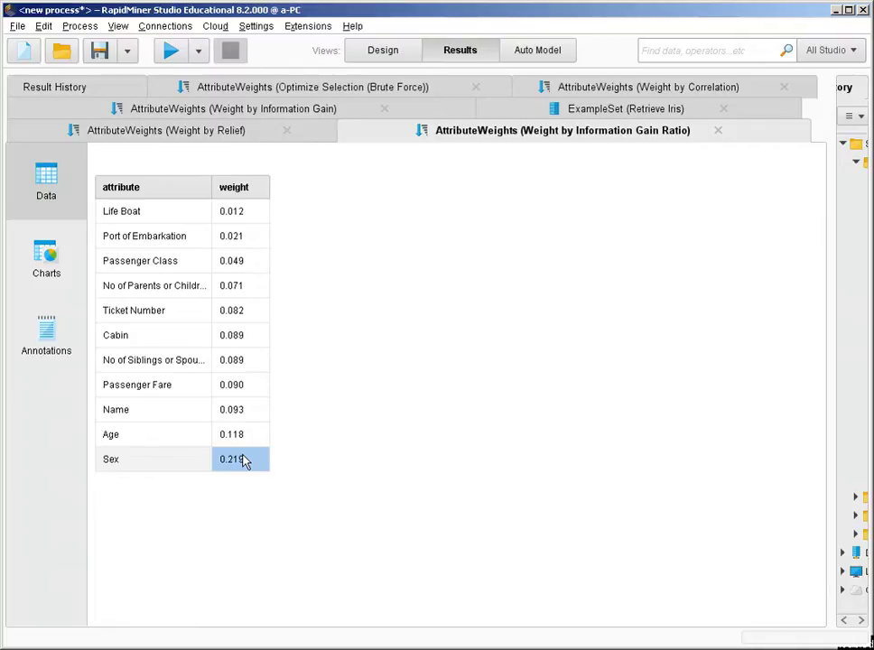
pyautogui.click(249, 439)
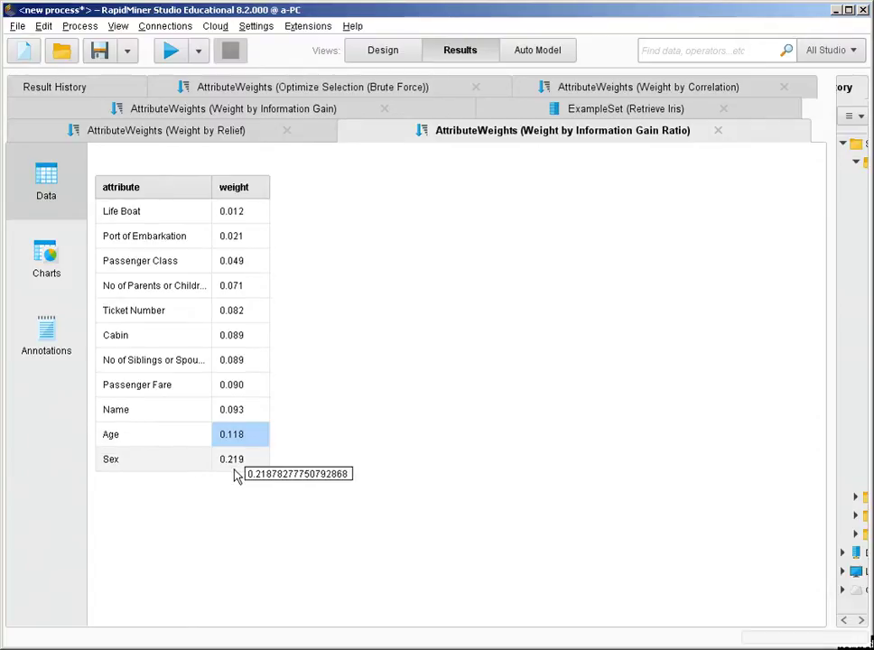
pyautogui.click(237, 468)
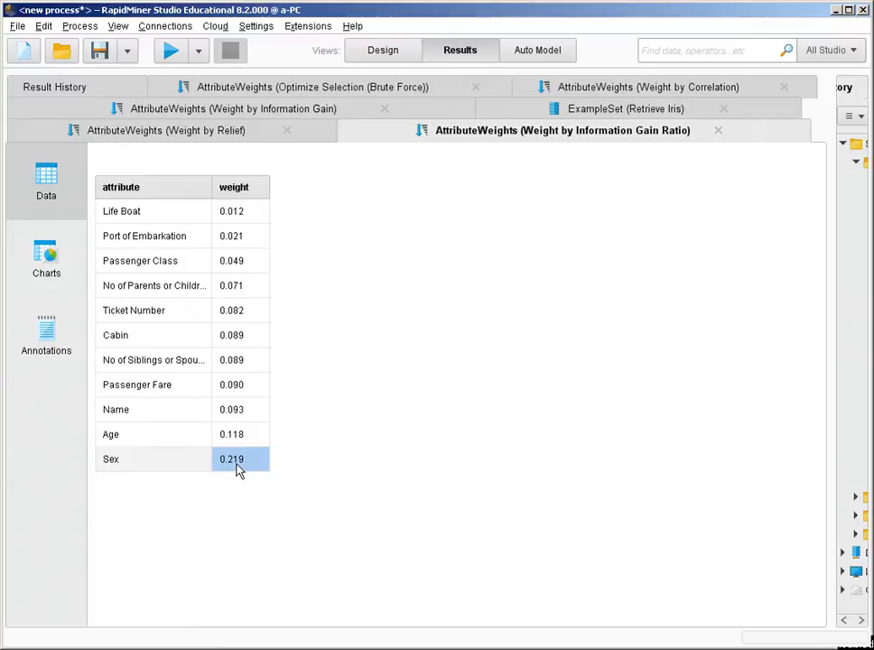
# Step: Connect the example set output of Optimize Selection (Brute Force) to a free result port and run the process
pyautogui.click(370, 58)
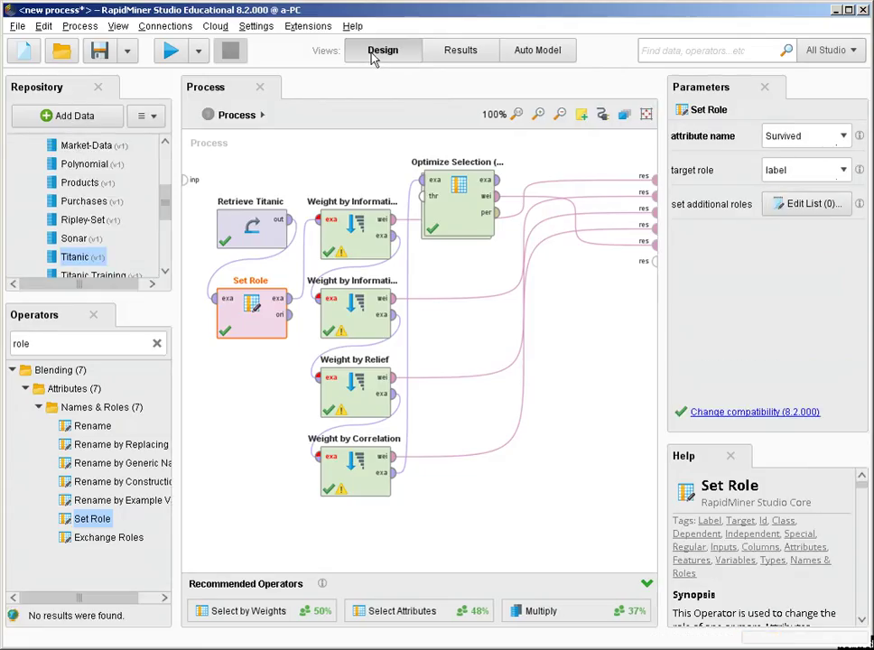
pyautogui.click(496, 179)
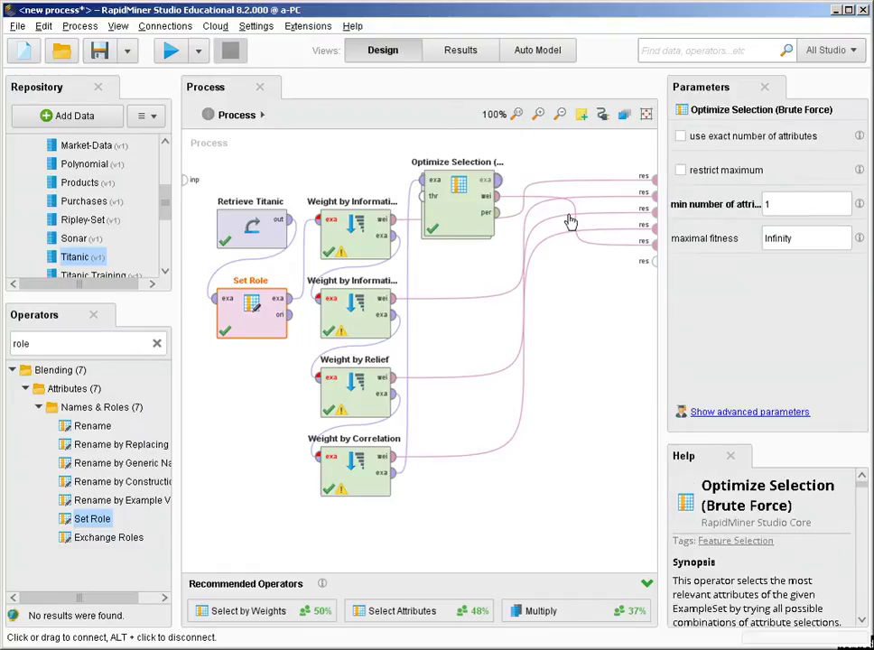
pyautogui.click(652, 263)
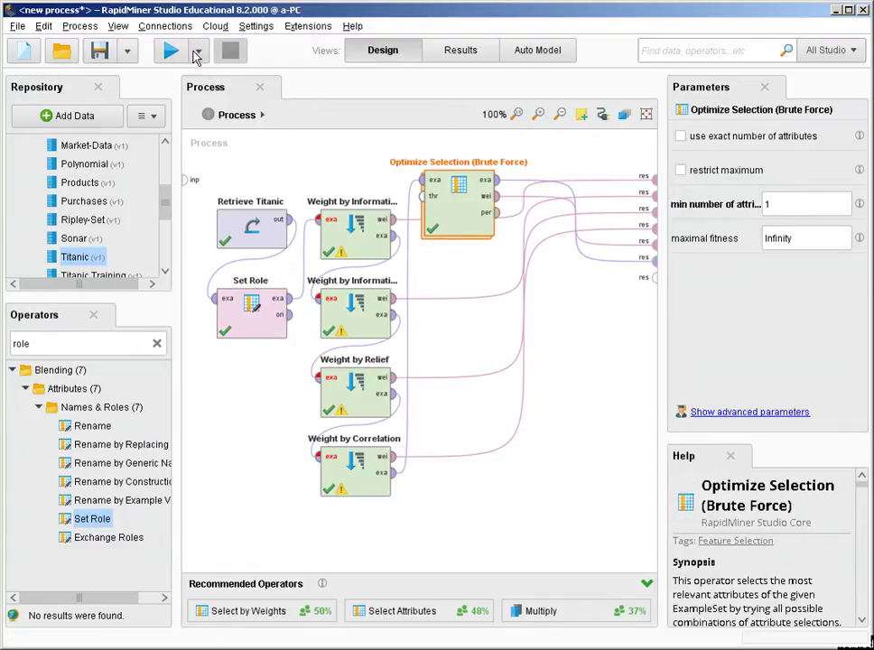
pyautogui.click(171, 52)
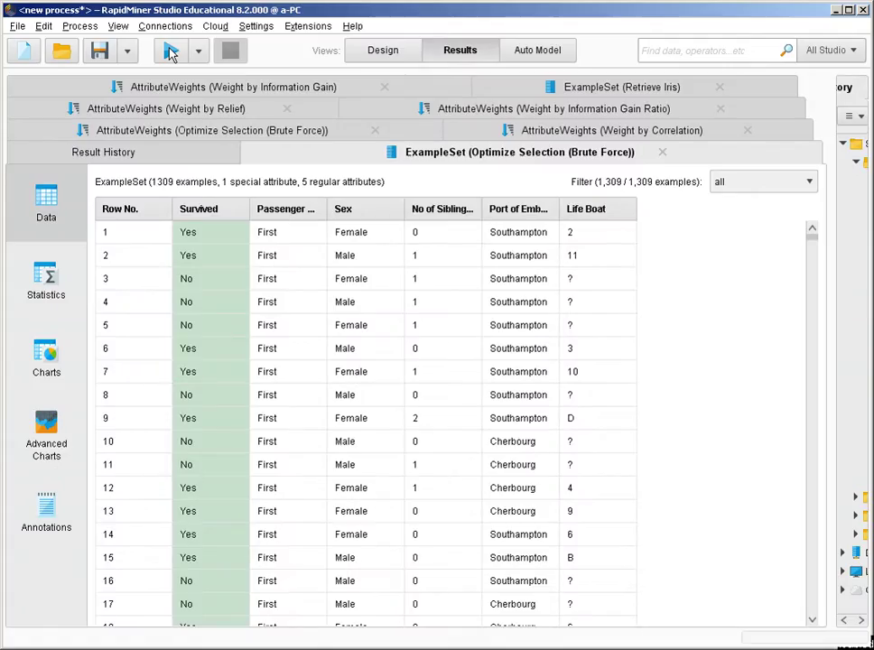
# Step: Create a Scatter chart of the brute-force selected example set with Sex on the x-axis and Survived on the y-axis
pyautogui.click(60, 363)
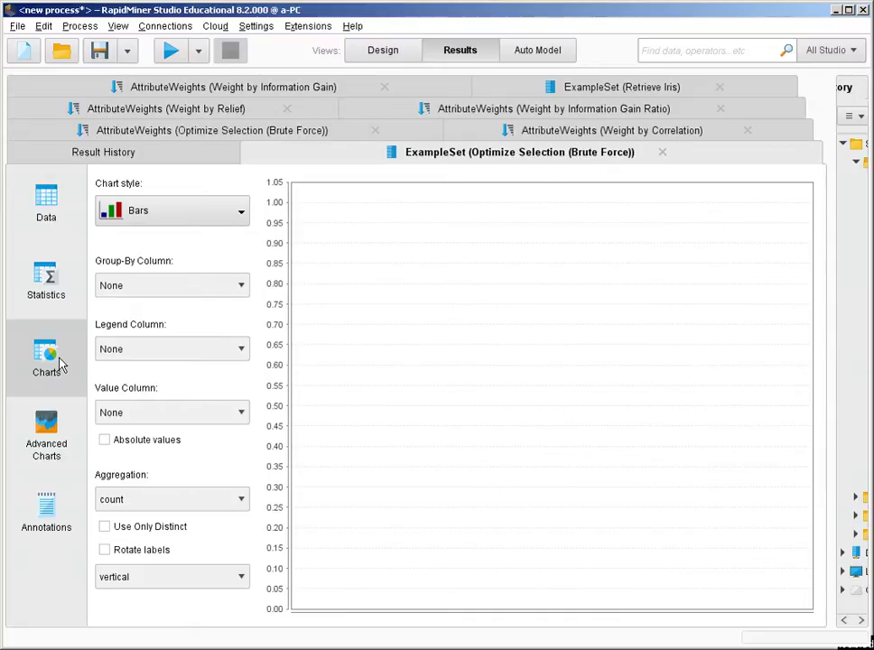
pyautogui.click(172, 214)
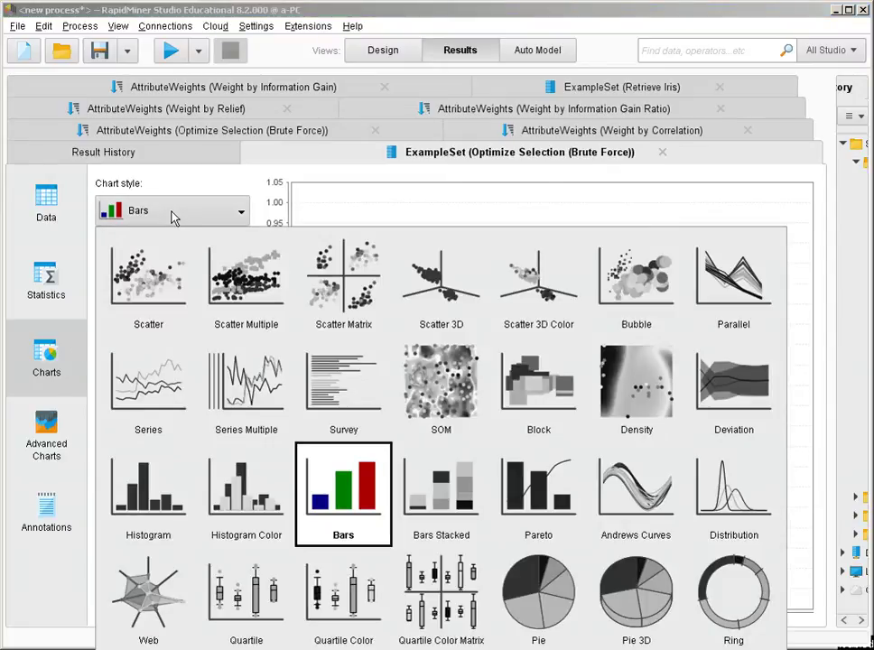
pyautogui.click(170, 296)
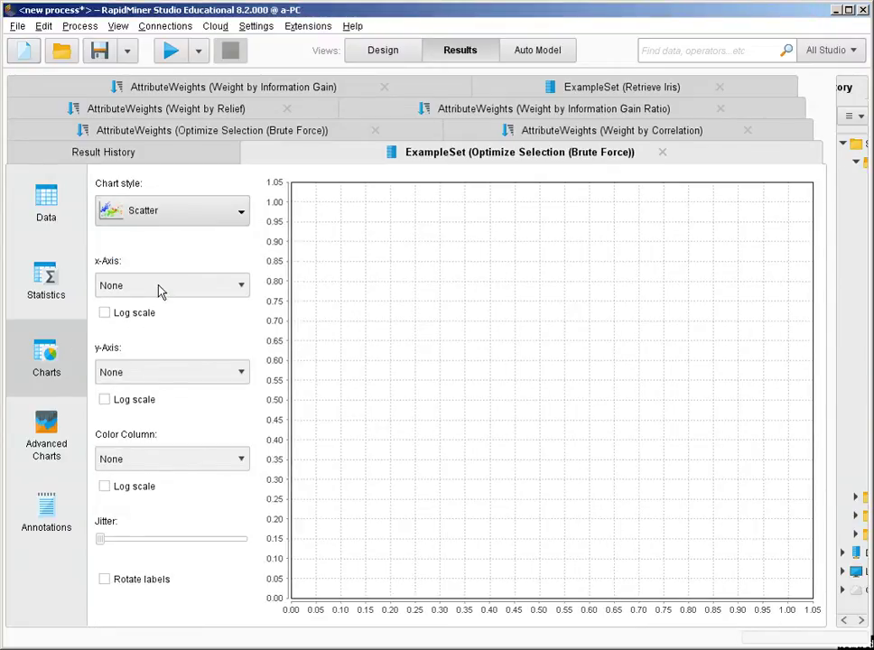
pyautogui.click(160, 287)
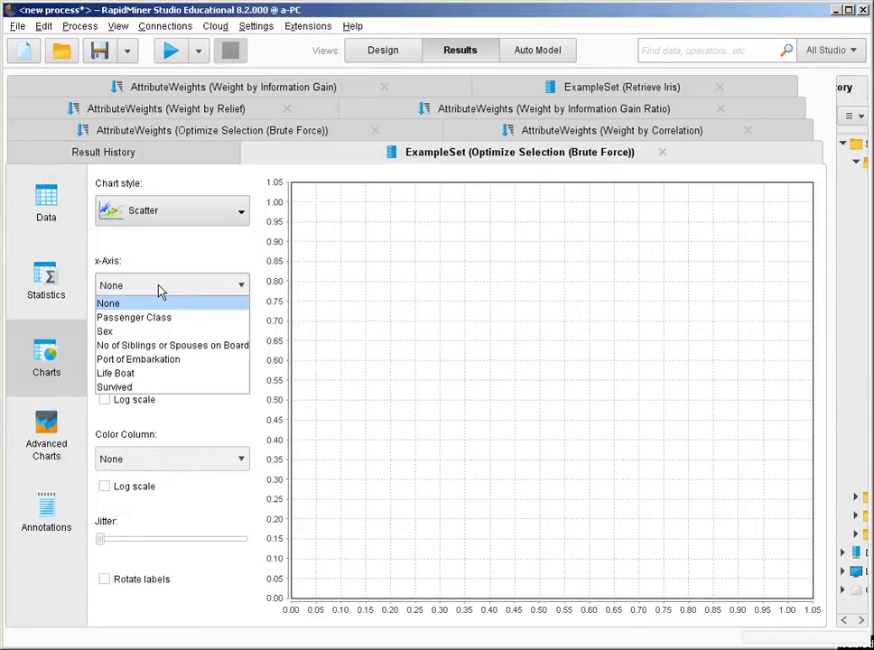
pyautogui.click(153, 333)
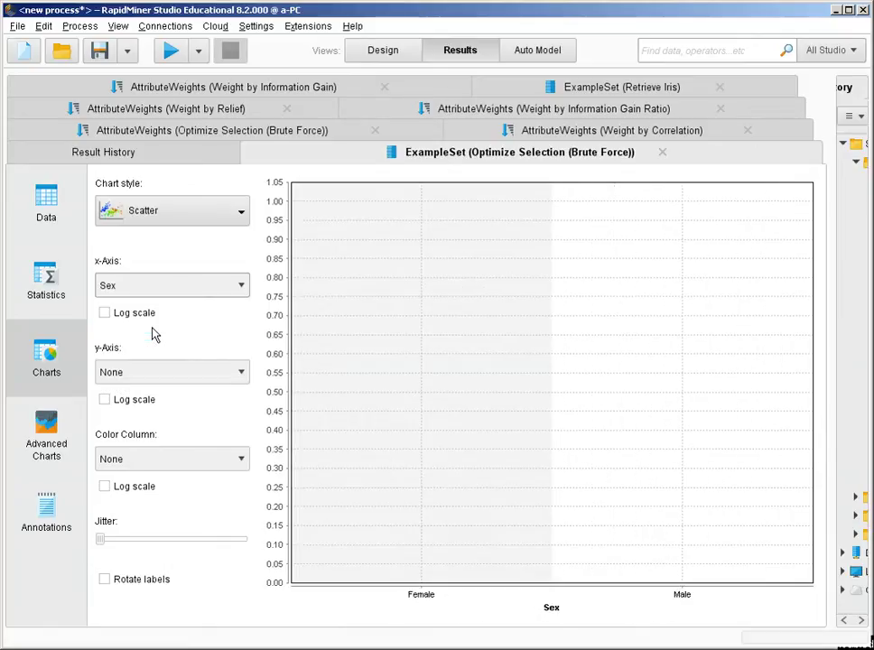
pyautogui.click(185, 372)
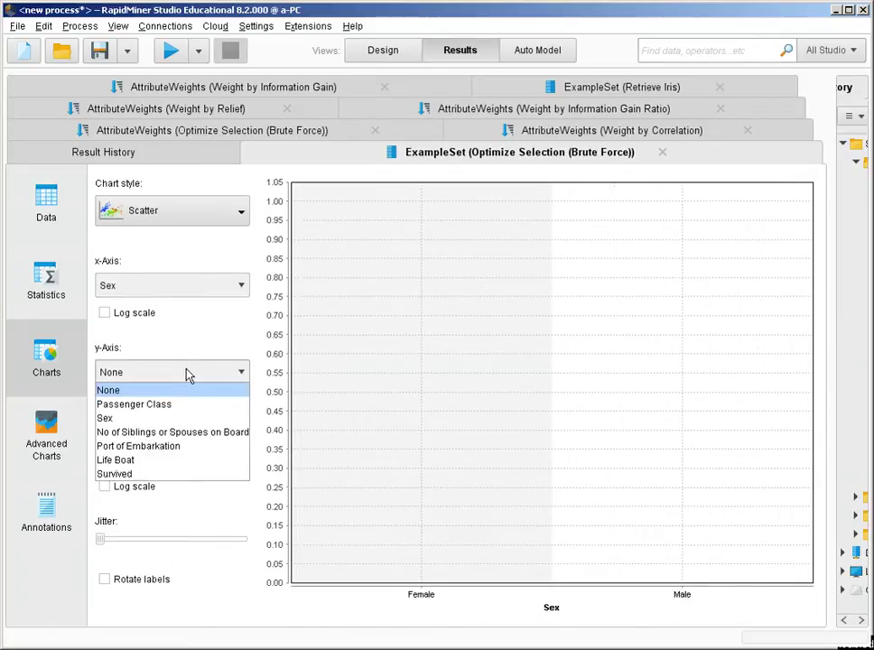
pyautogui.click(147, 473)
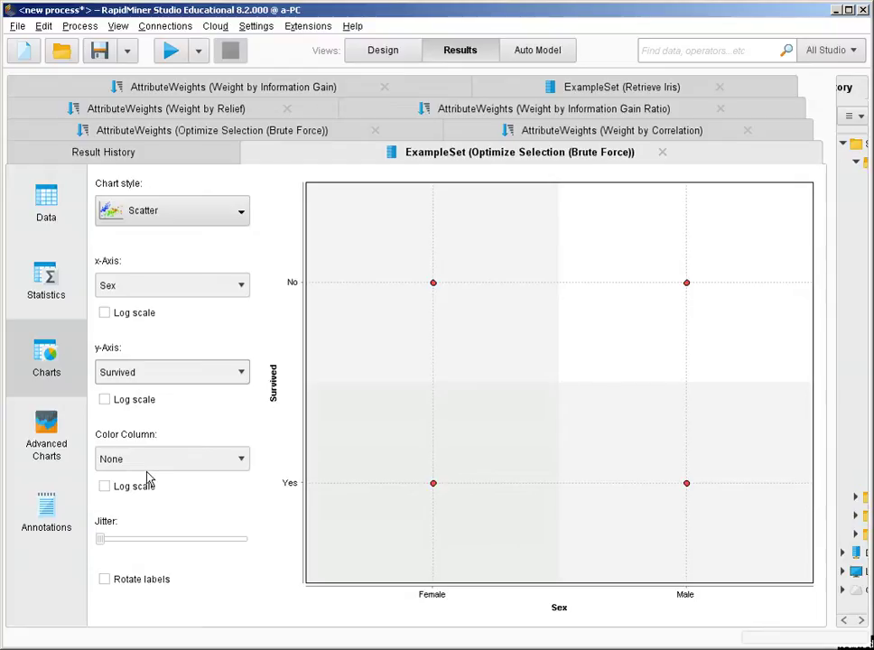
# Step: Color the Sex scatter chart by Survived and raise the jitter to its maximum
pyautogui.click(169, 462)
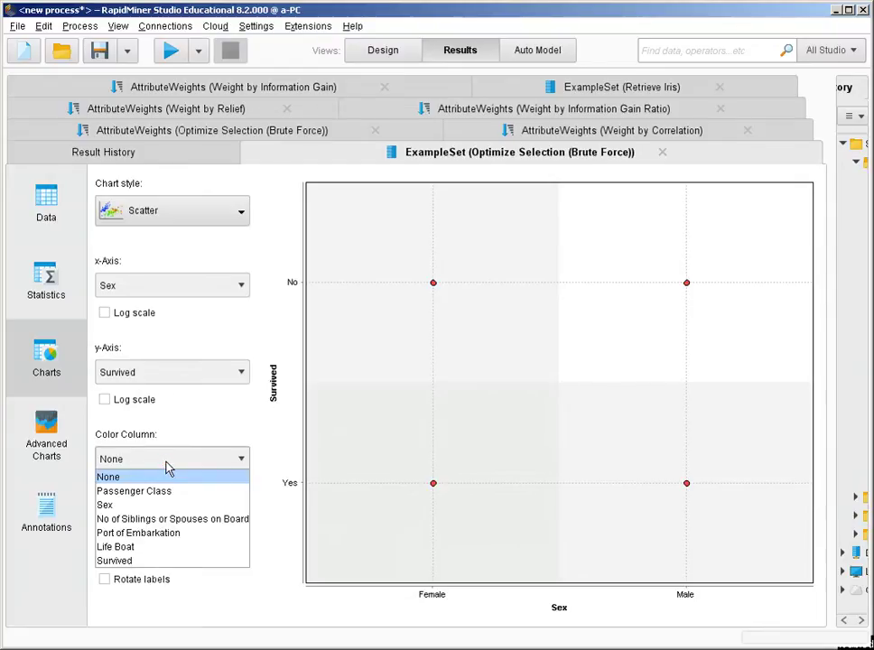
pyautogui.click(163, 561)
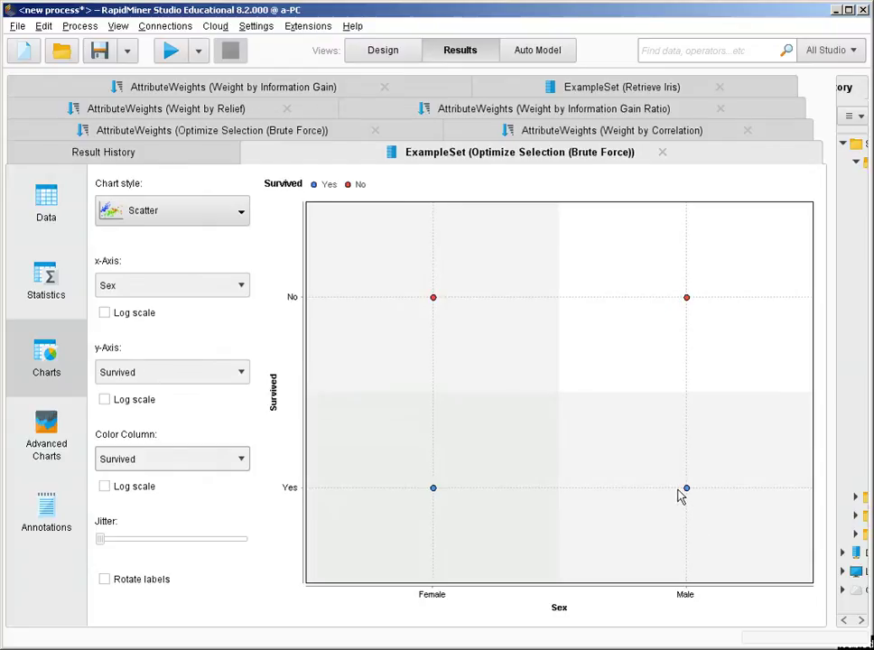
pyautogui.moveTo(102, 540); pyautogui.dragTo(259, 545)
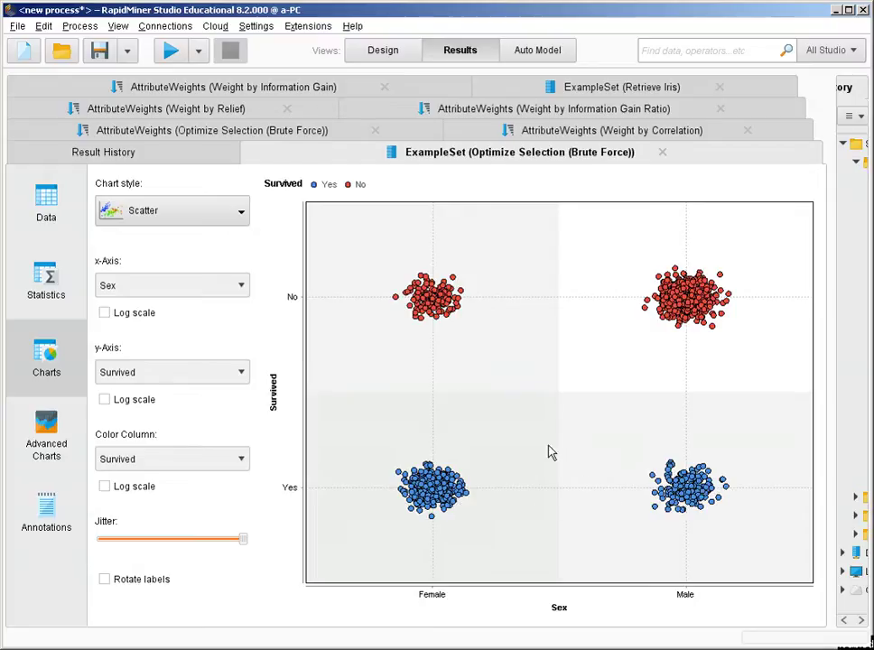
pyautogui.click(163, 289)
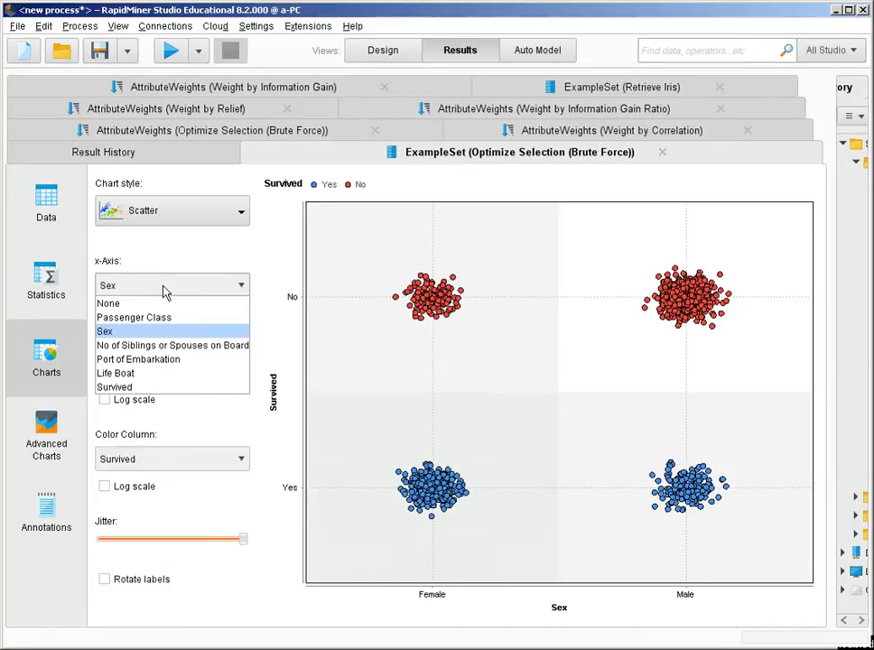
pyautogui.click(167, 332)
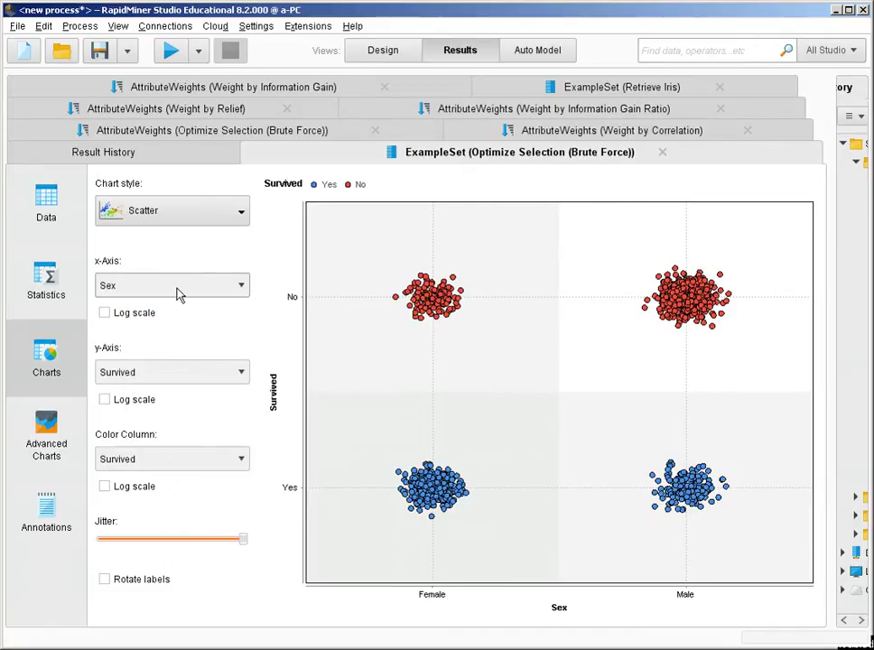
pyautogui.click(178, 289)
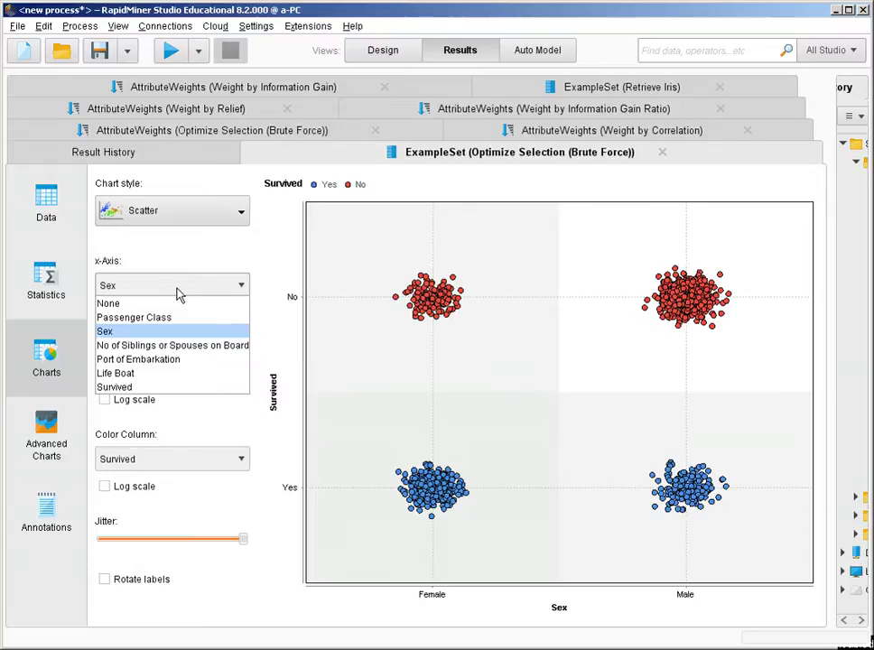
pyautogui.click(108, 332)
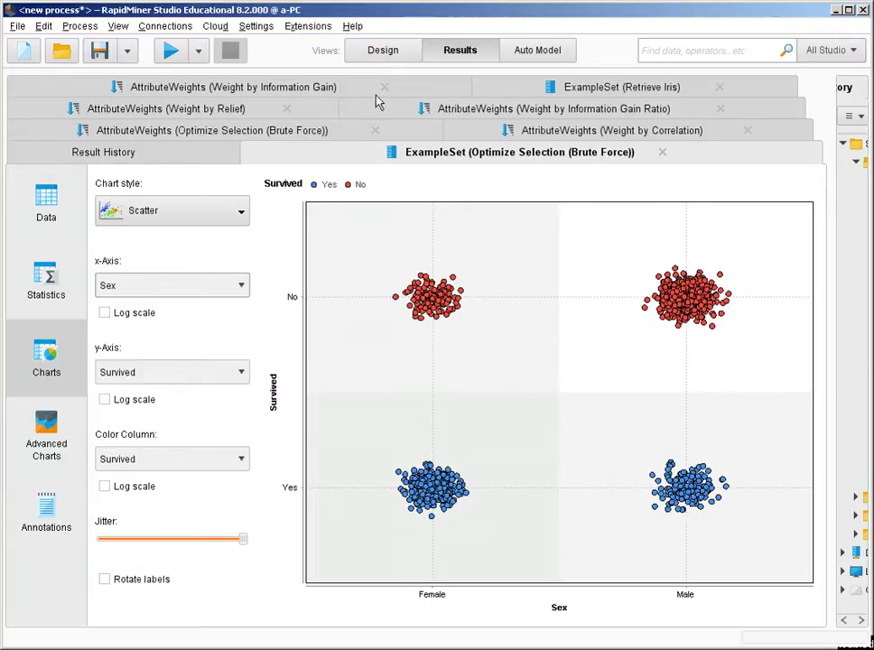
# Step: Add a second Titanic data retrieval below Weight by Correlation in the process and connect its output to a free result port
pyautogui.click(390, 51)
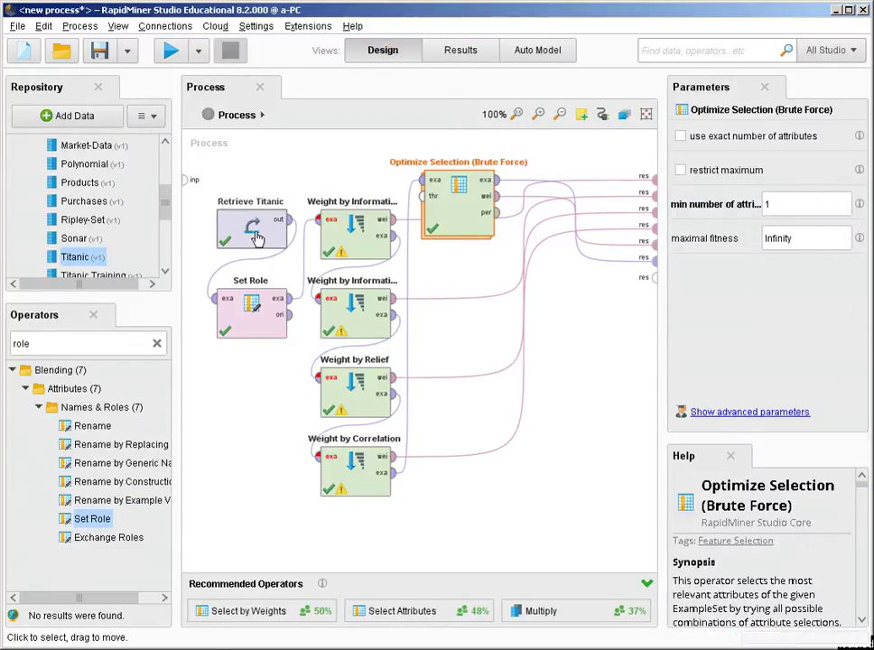
pyautogui.click(257, 237)
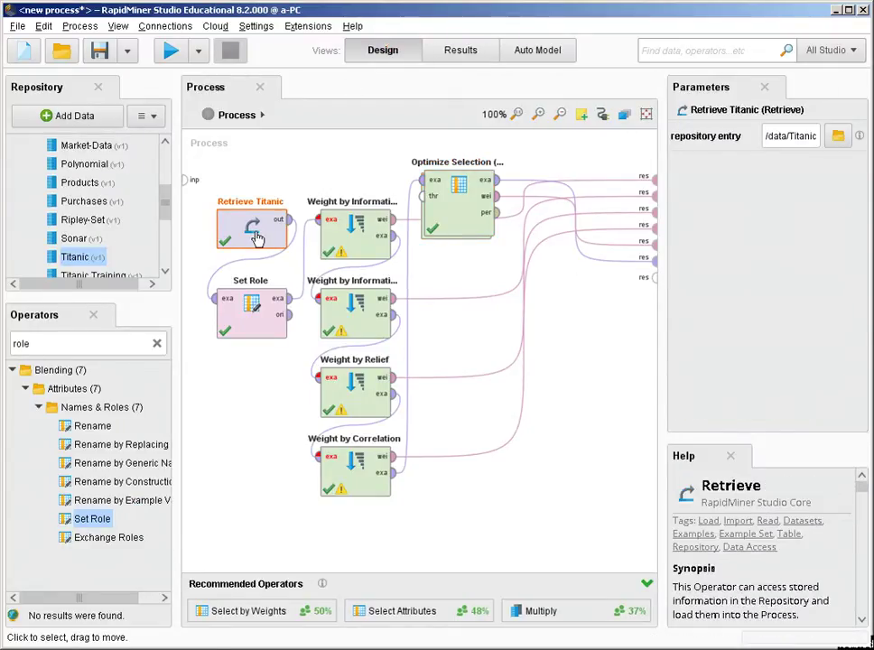
pyautogui.rightClick(257, 237)
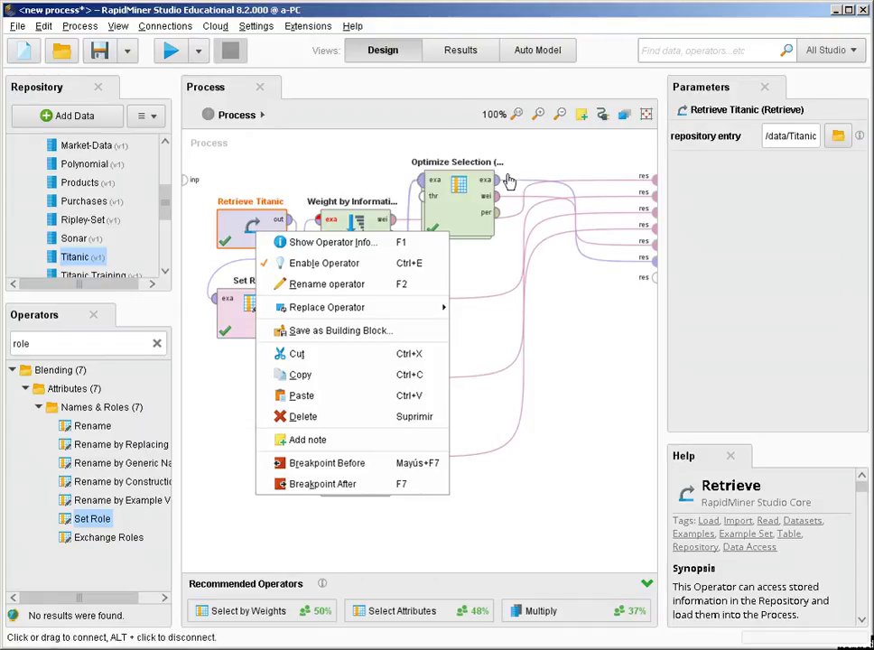
pyautogui.click(460, 188)
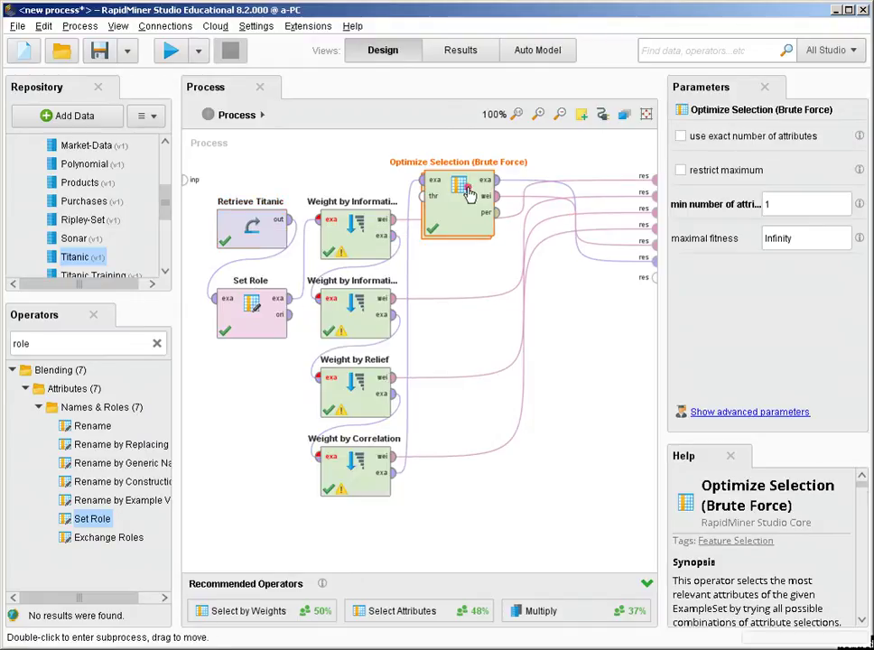
pyautogui.click(231, 231)
pyautogui.moveTo(89, 260); pyautogui.dragTo(249, 531)
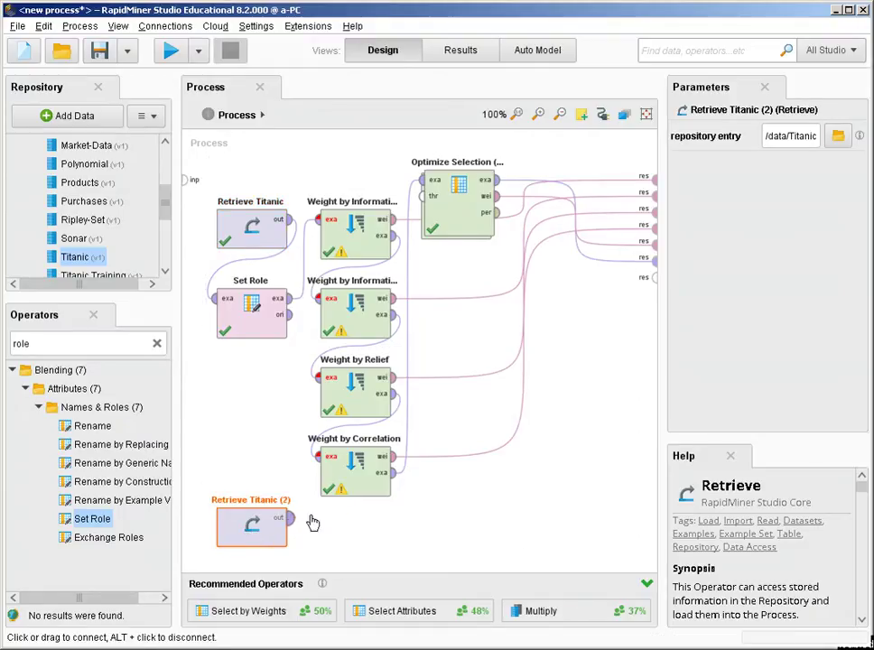
pyautogui.click(291, 519)
pyautogui.click(653, 276)
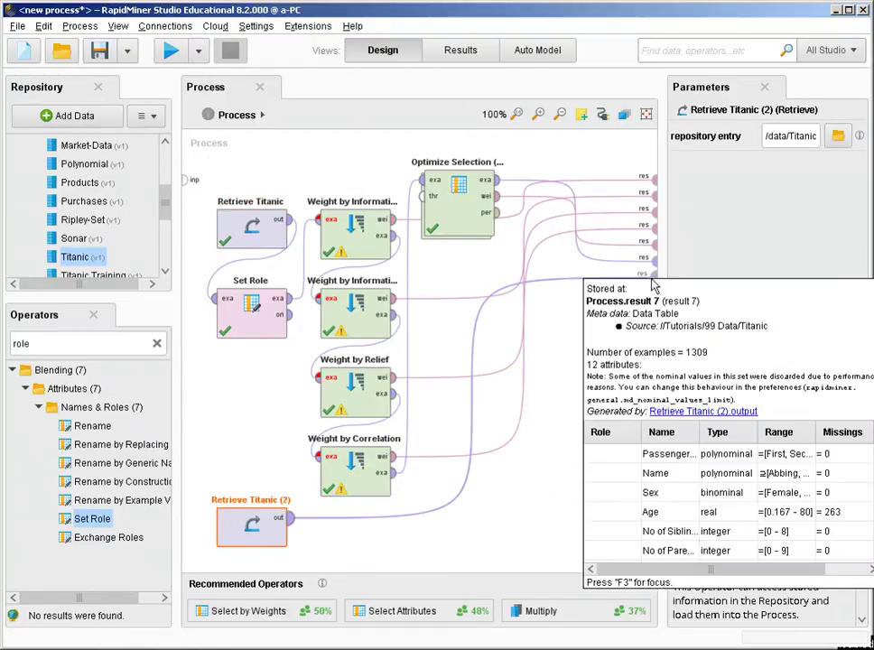
# Step: Run the process and chart the full Titanic data as a scatter plot of Age against Survived
pyautogui.click(172, 53)
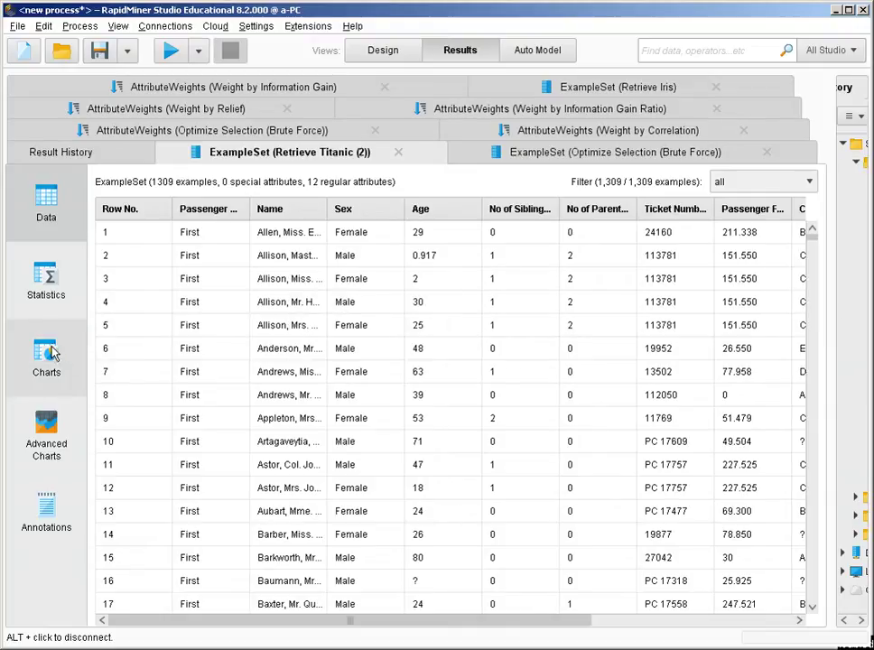
pyautogui.click(46, 359)
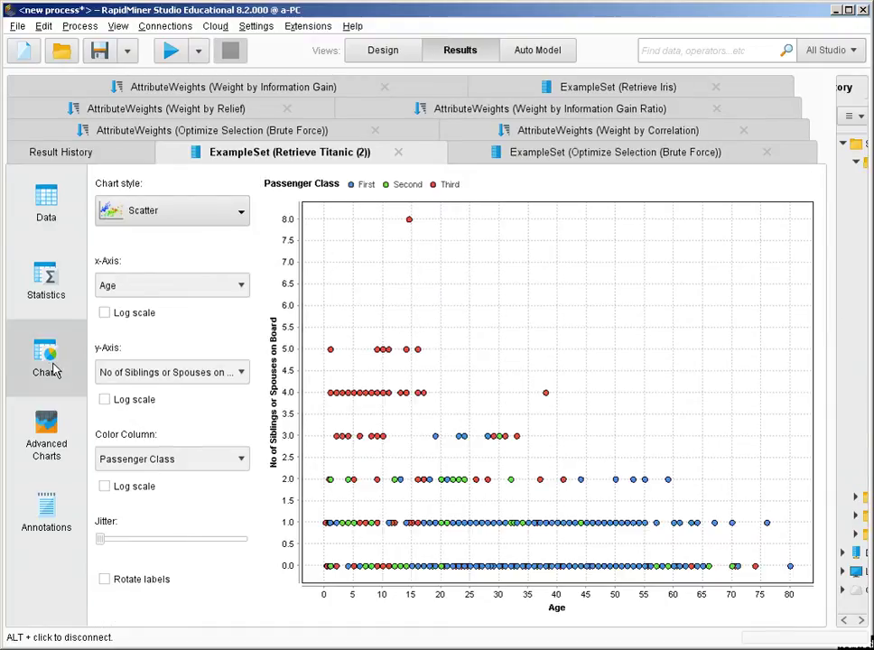
pyautogui.click(150, 373)
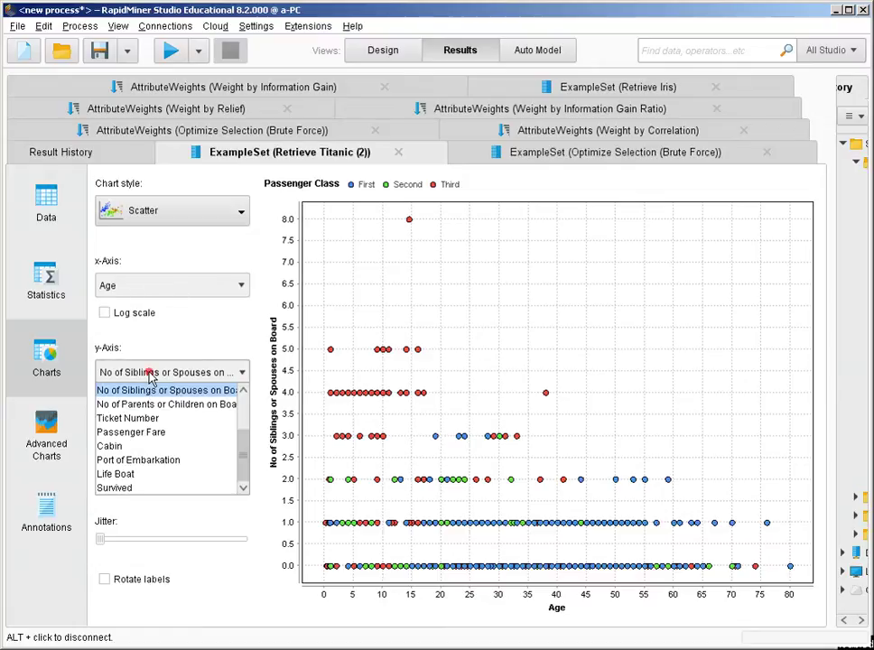
pyautogui.click(146, 489)
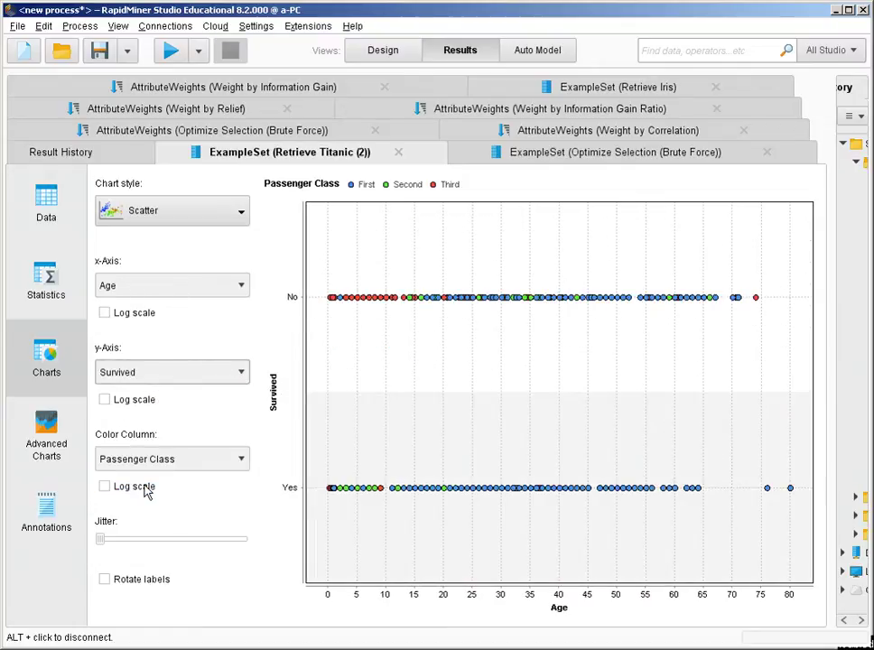
# Step: Color the Age scatter chart by Survived, set the jitter to about 30% of its range, and return to the process design
pyautogui.click(121, 458)
pyautogui.scroll(-2, 180, 513)
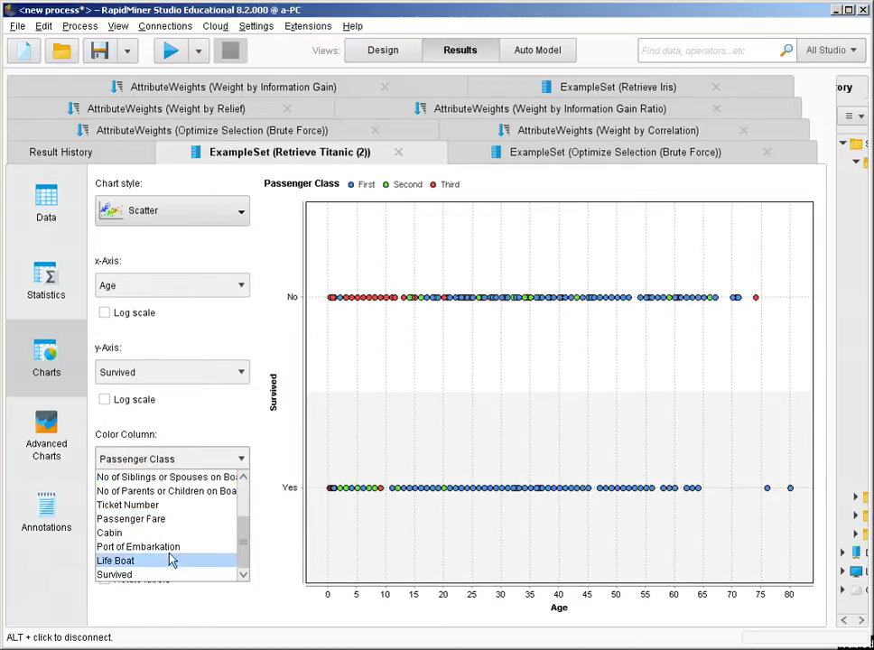
pyautogui.click(146, 574)
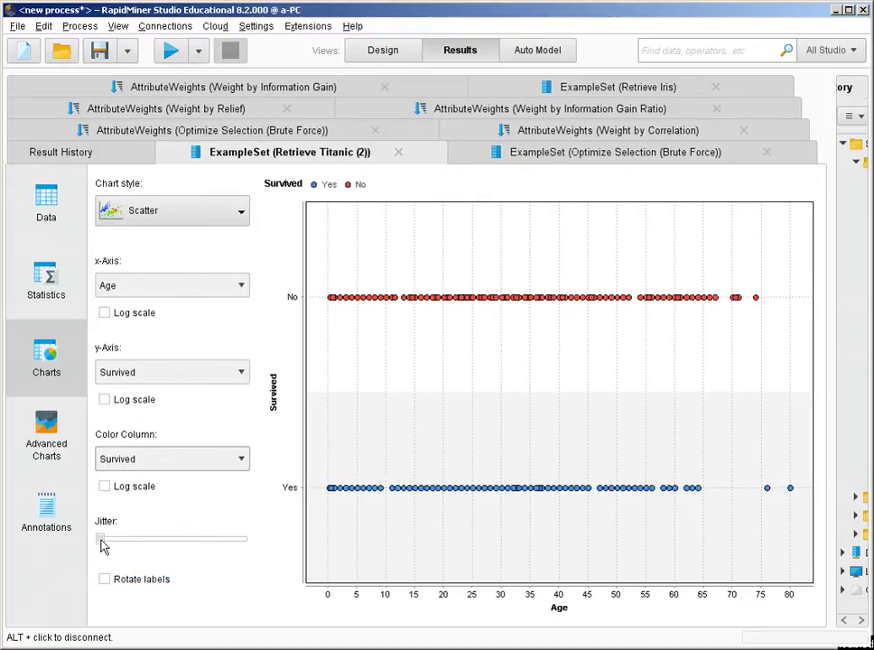
pyautogui.moveTo(101, 539); pyautogui.dragTo(141, 546)
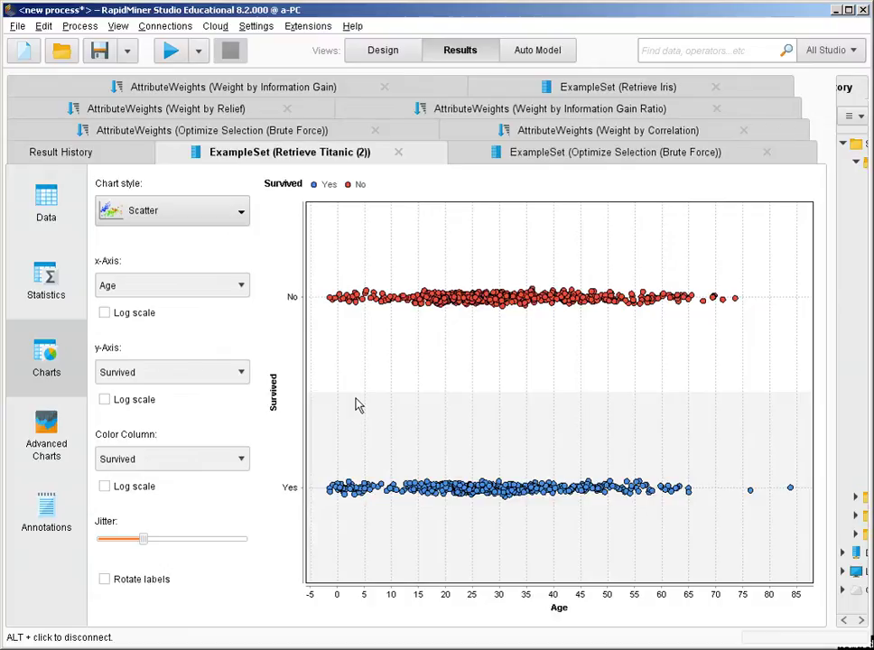
pyautogui.click(384, 53)
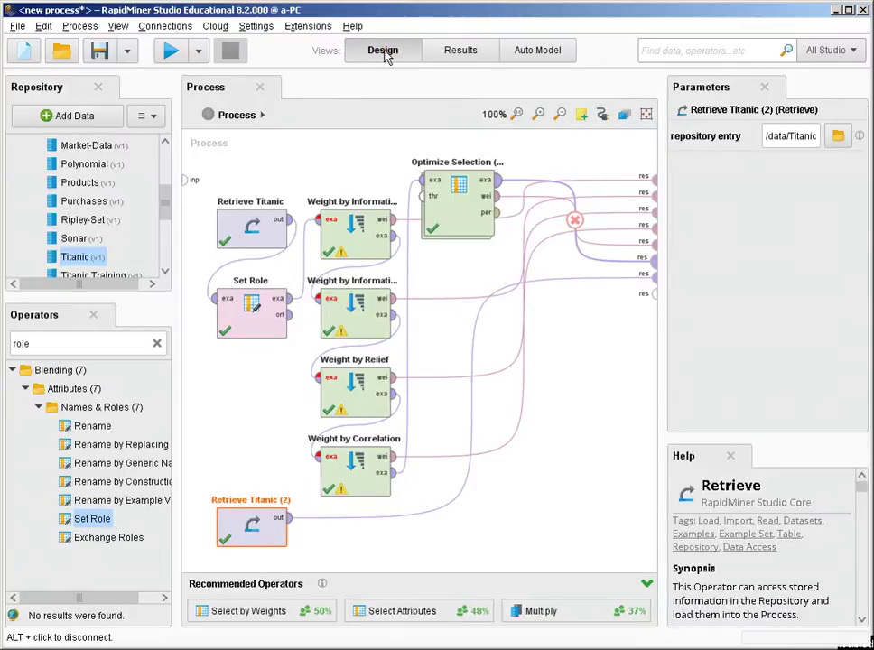